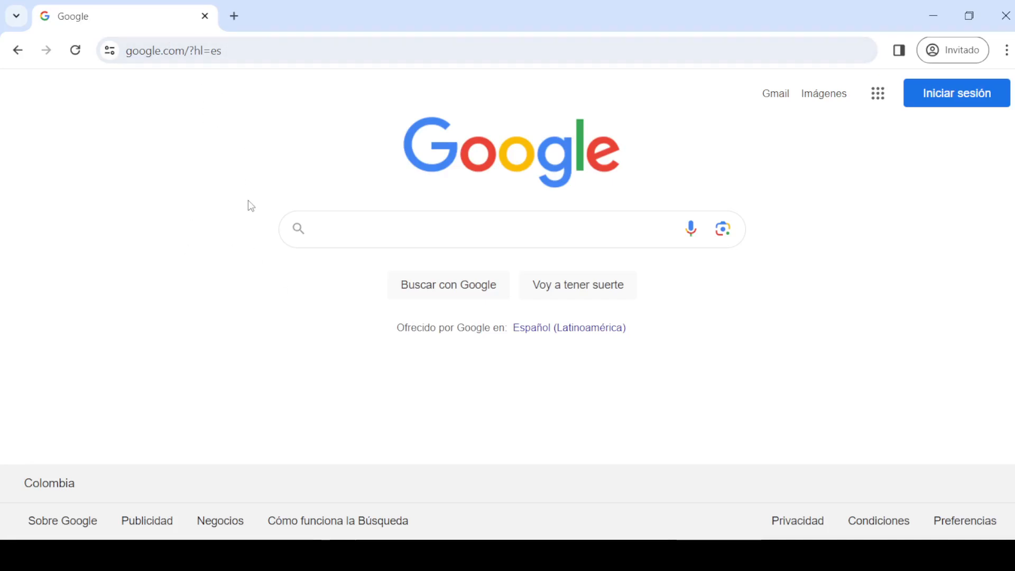
# Run a Google search for 'overleaf'
pyautogui.write('over')
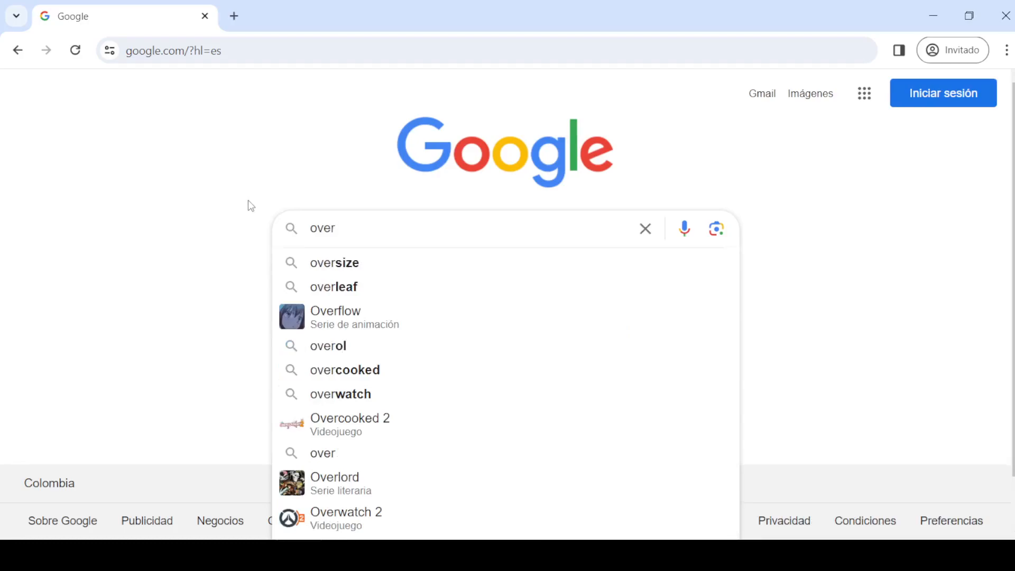
pyautogui.write('leaf')
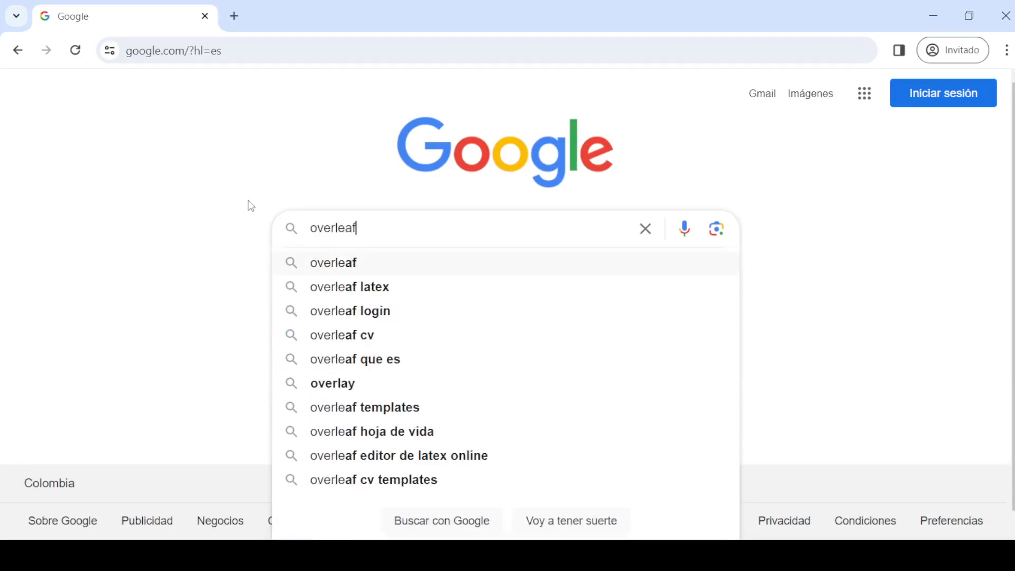
pyautogui.press('Return')
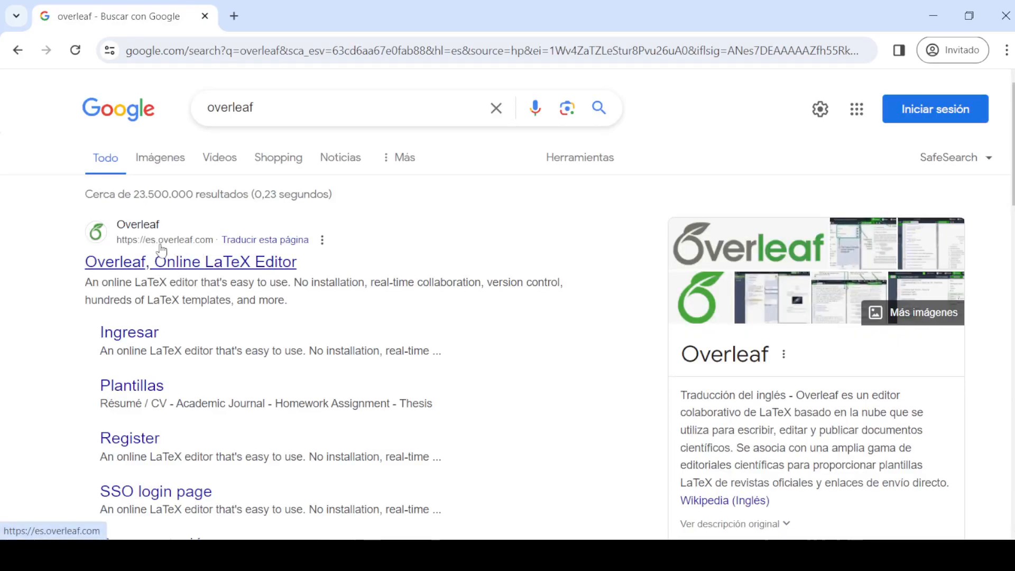
# Go from the Overleaf search result to its sign-up page, then close the guest browser window
pyautogui.click(189, 269)
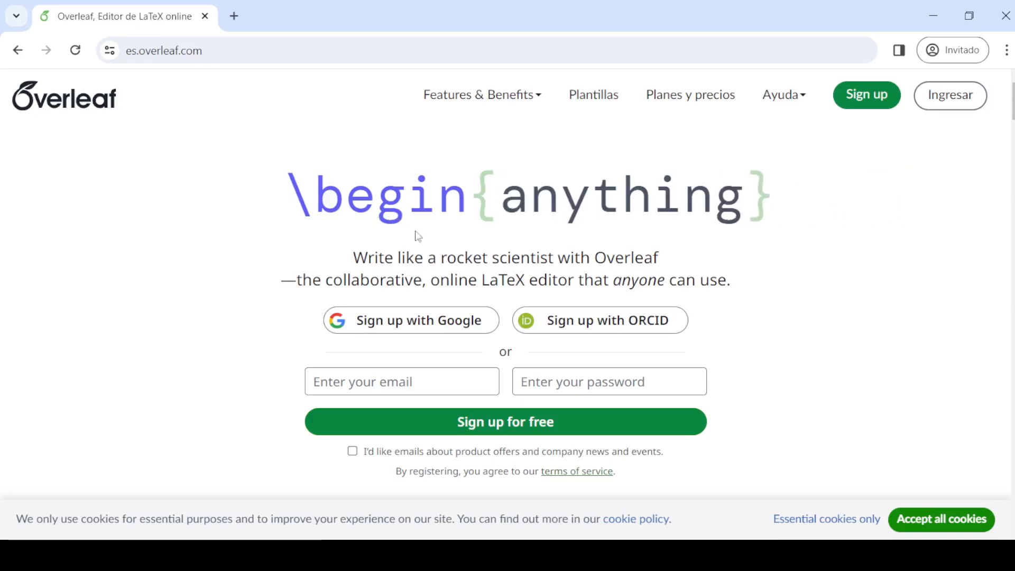
pyautogui.click(866, 101)
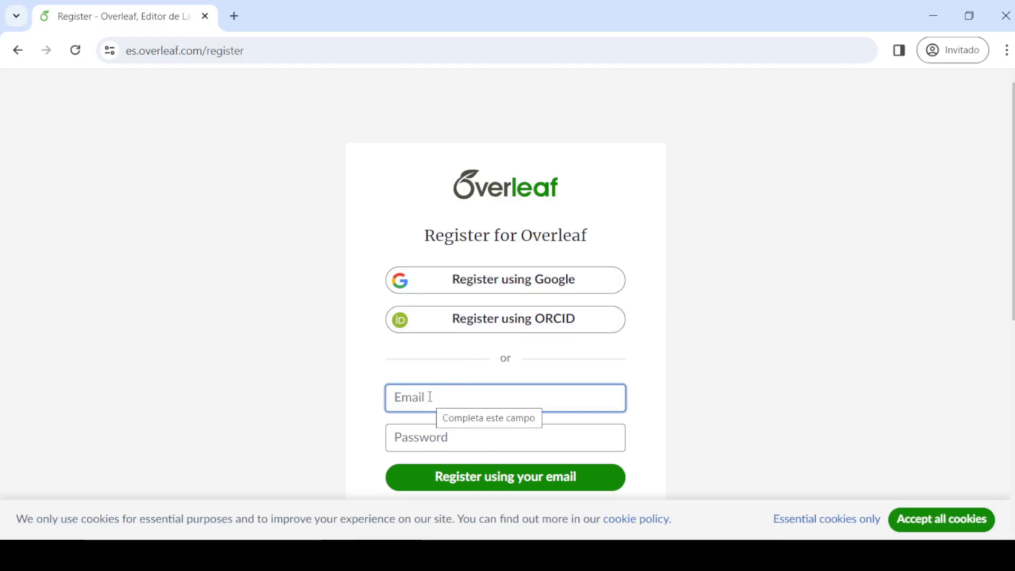
pyautogui.click(441, 434)
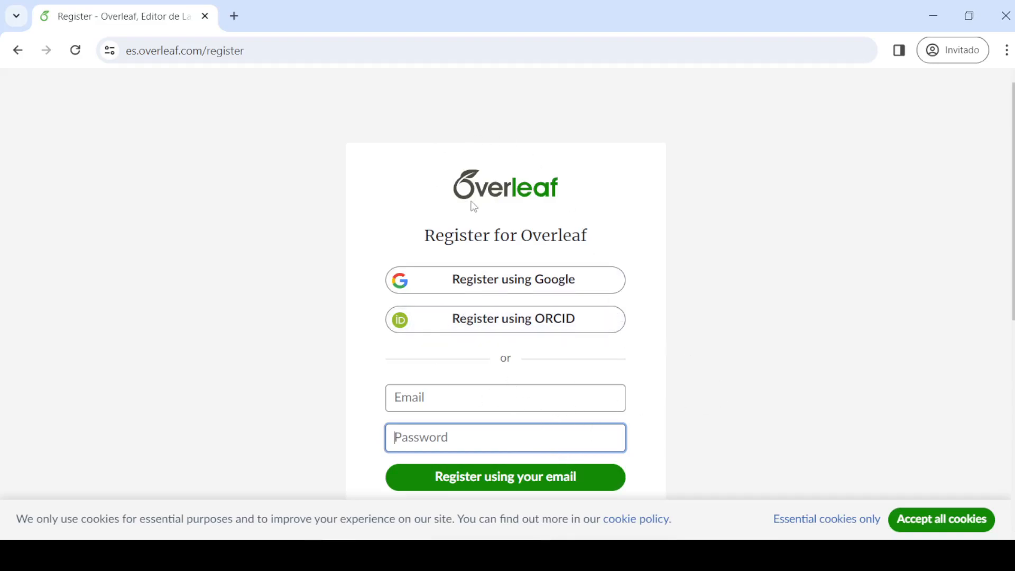
pyautogui.click(205, 17)
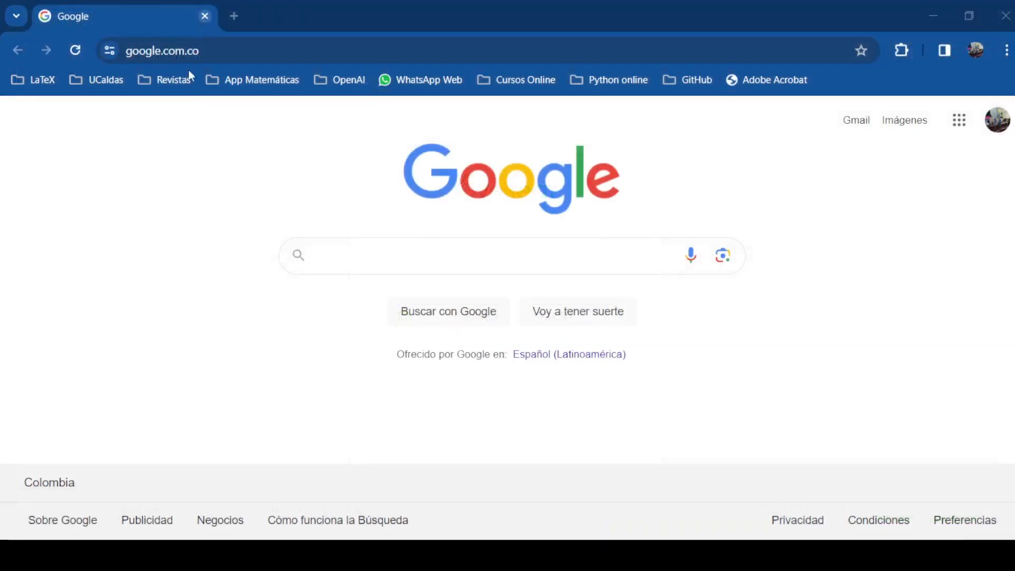
# Open Your Projects from the LaTeX bookmarks, zoom the page to 125%, and switch Overleaf to Spanish
pyautogui.click(23, 83)
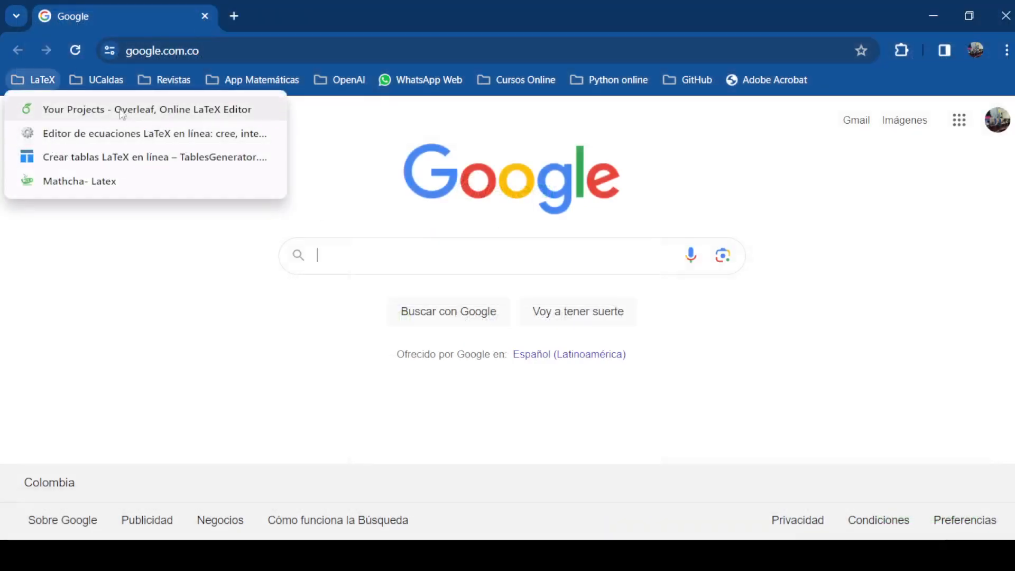
pyautogui.click(51, 109)
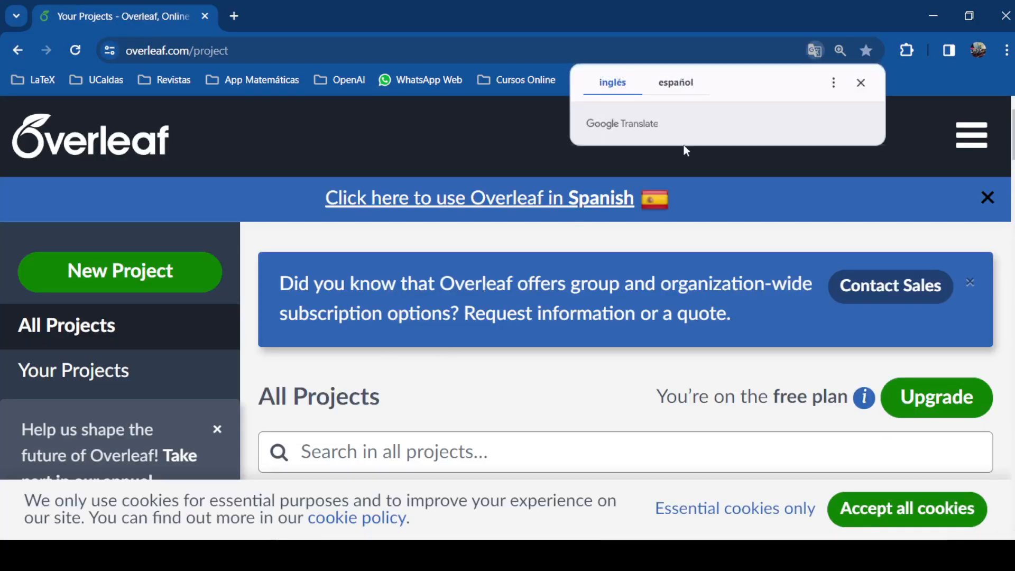
pyautogui.click(861, 83)
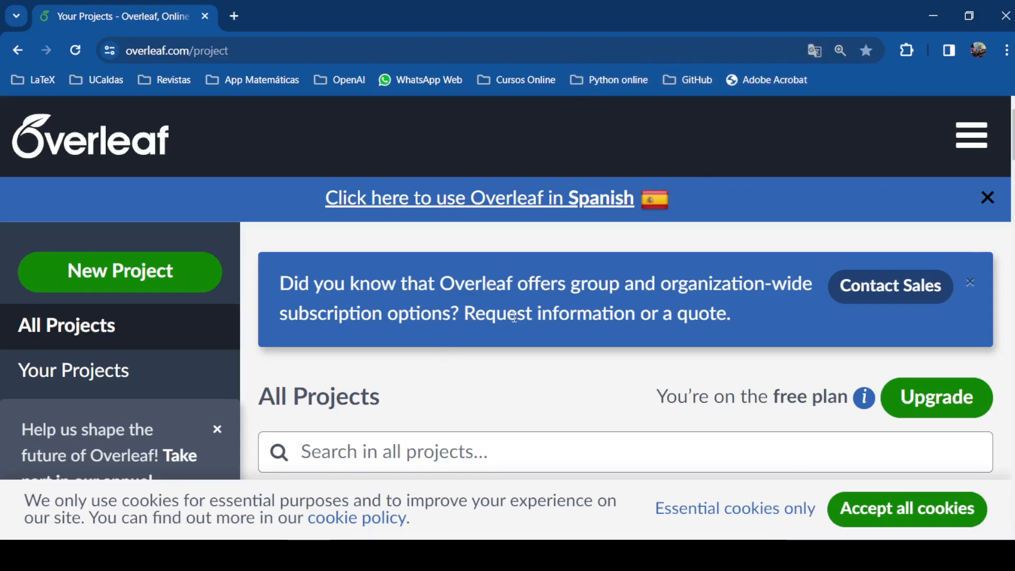
pyautogui.hotkey('ctrl', '-')
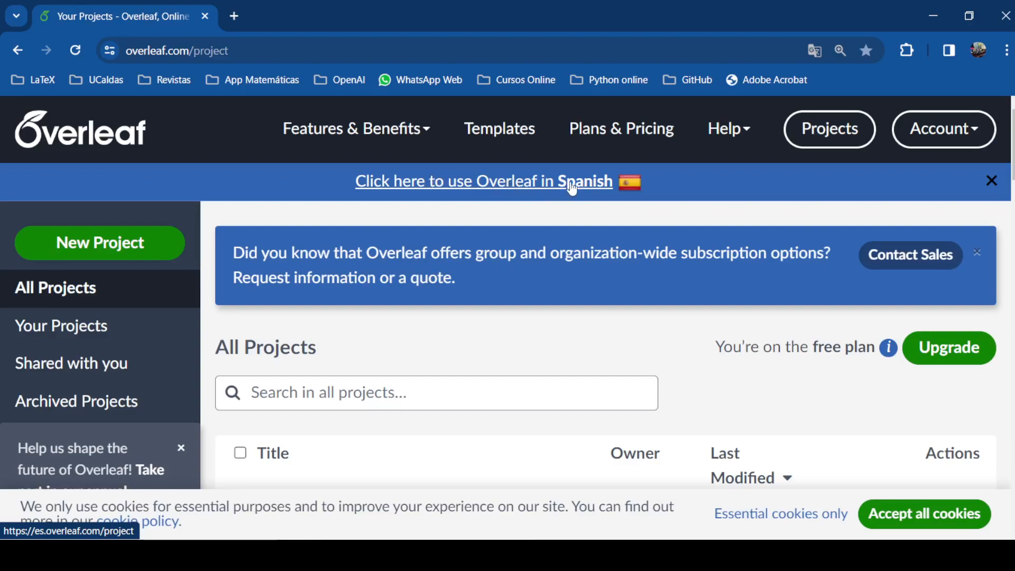
pyautogui.click(582, 189)
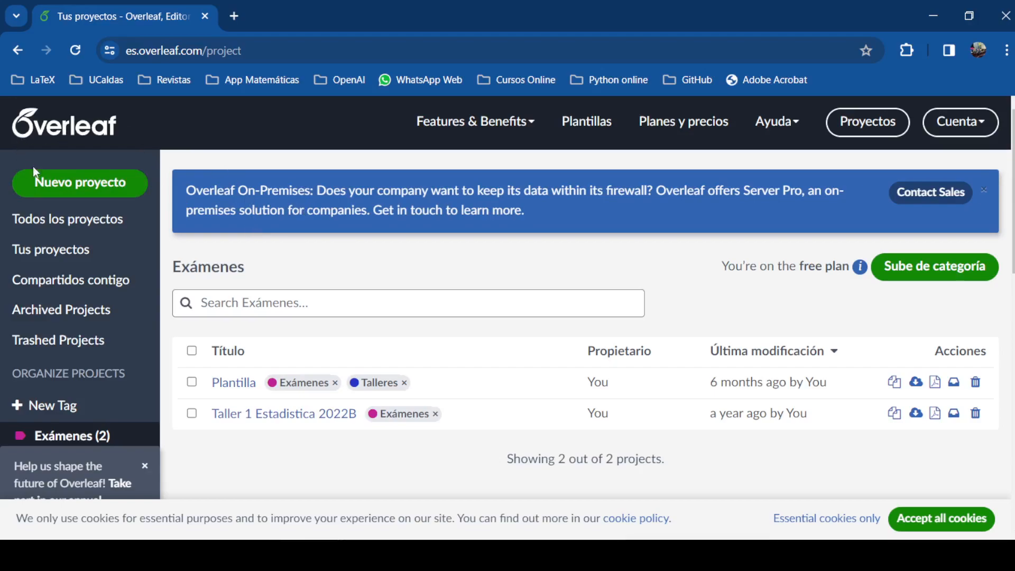
# Create a blank project (Proyecto vacío) named 'Proyecto1'
pyautogui.click(81, 186)
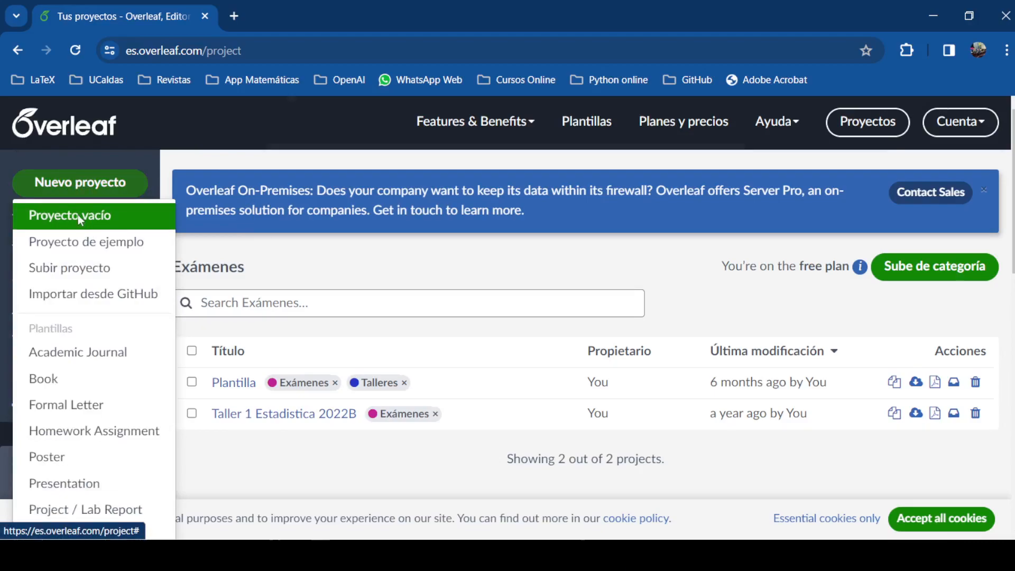
pyautogui.click(79, 219)
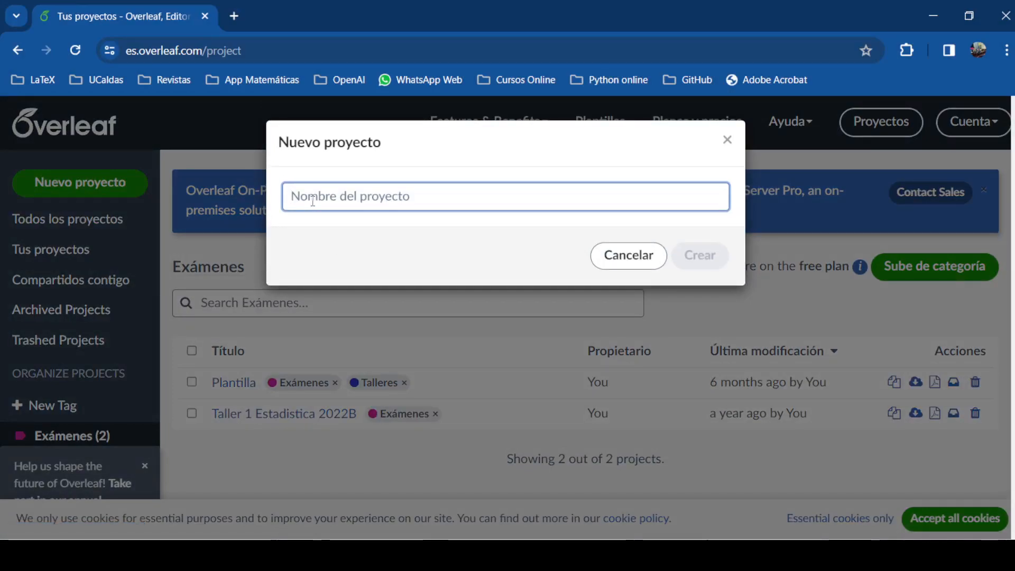
pyautogui.write('Proyecto')
pyautogui.press('BackSpace')
pyautogui.press('BackSpace')
pyautogui.press('BackSpace')
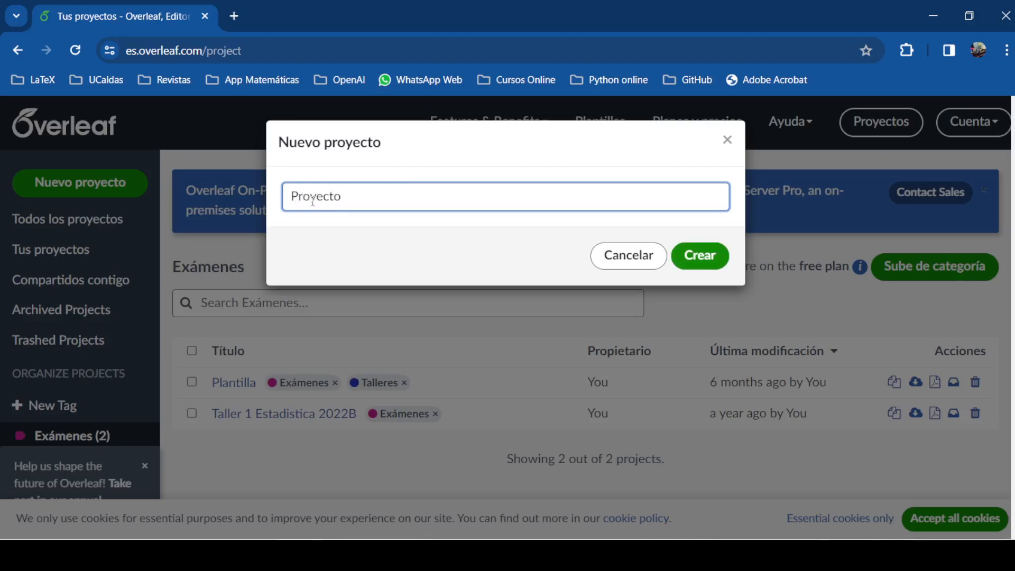
pyautogui.write('yecto')
pyautogui.click(704, 256)
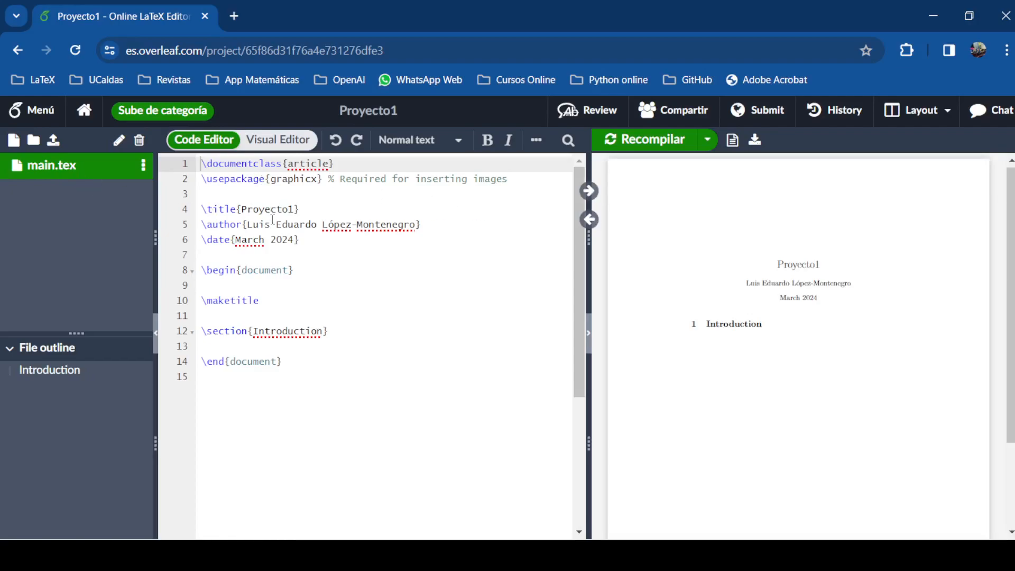
pyautogui.moveTo(295, 365); pyautogui.dragTo(202, 165)
pyautogui.click(242, 198)
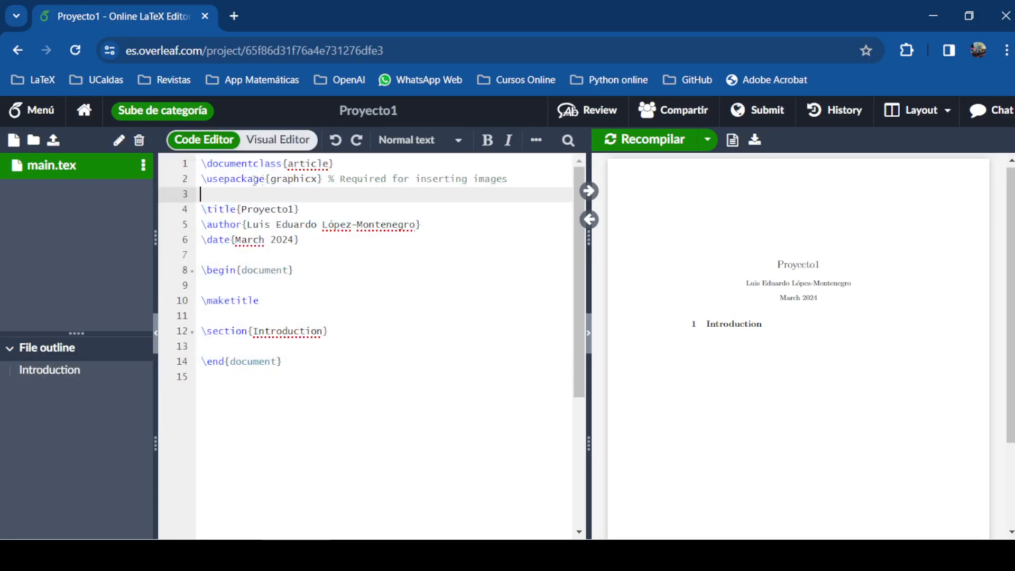
pyautogui.moveTo(206, 178); pyautogui.dragTo(266, 186)
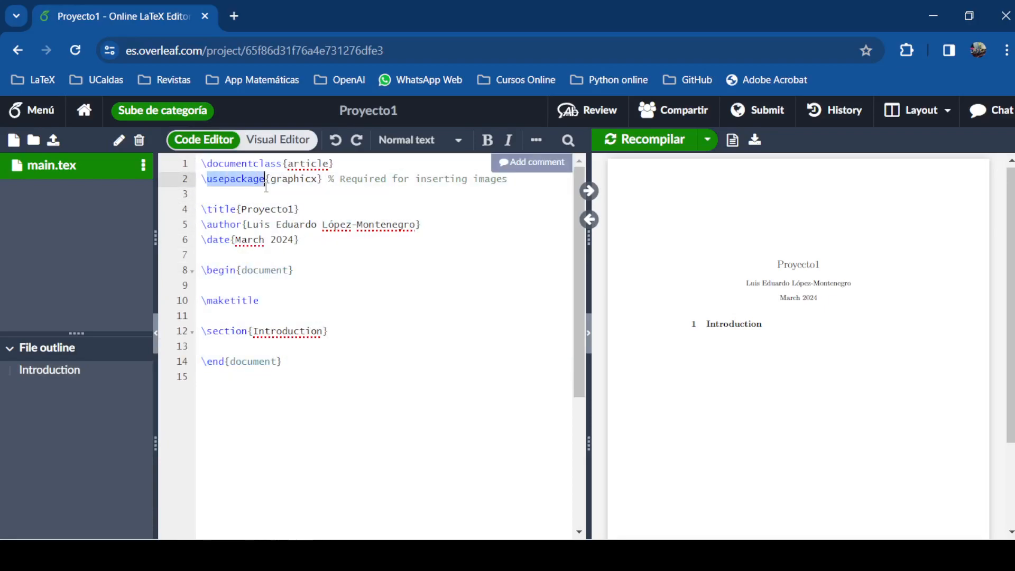
pyautogui.click(318, 180)
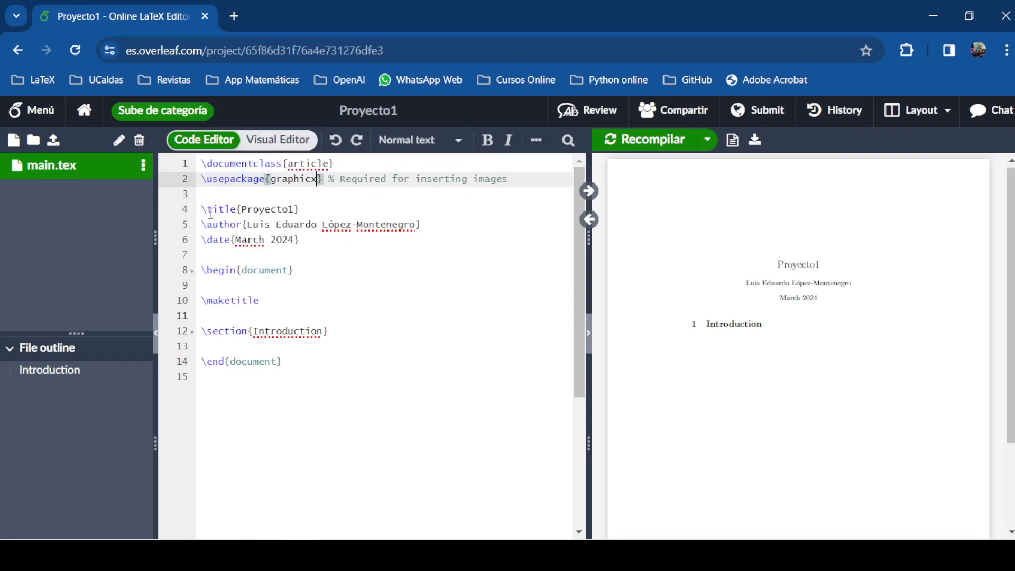
pyautogui.moveTo(202, 210); pyautogui.dragTo(238, 210)
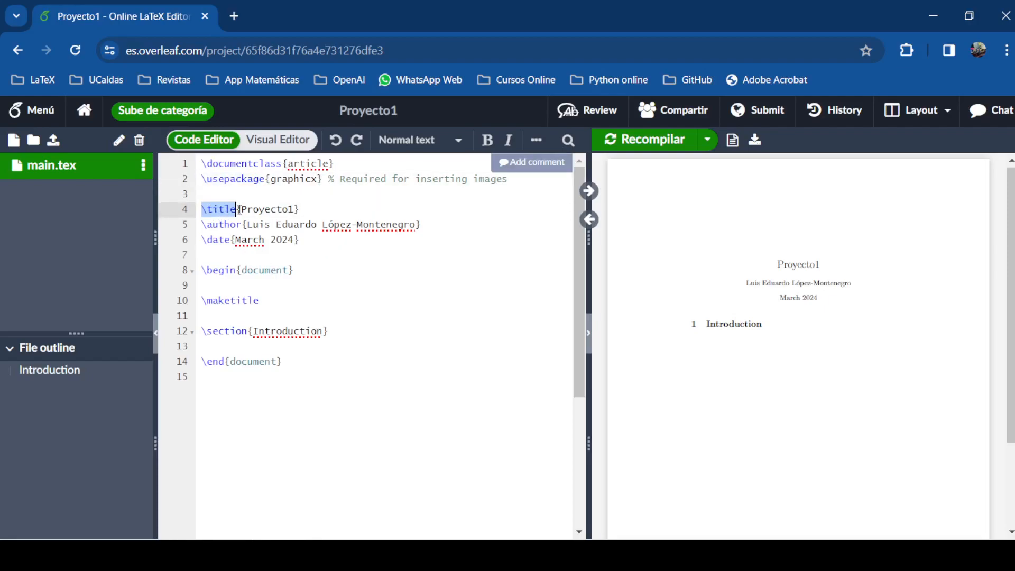
pyautogui.click(243, 209)
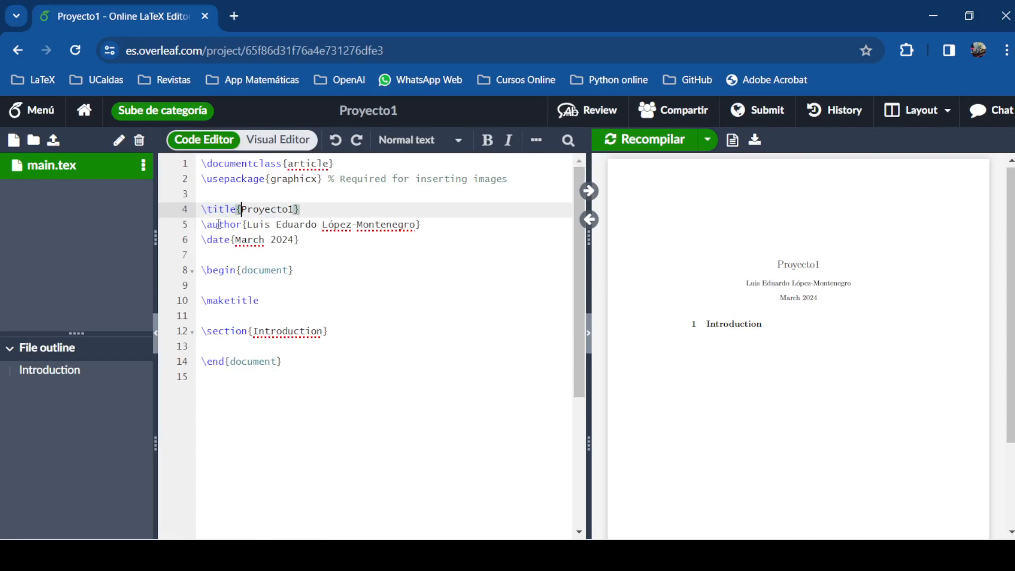
pyautogui.moveTo(202, 210); pyautogui.dragTo(236, 217)
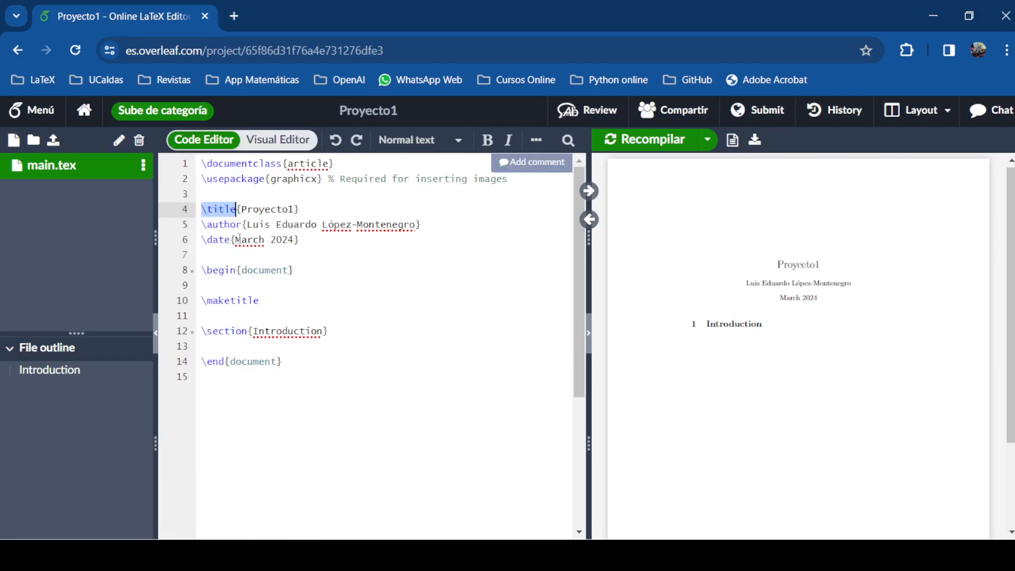
pyautogui.click(243, 209)
pyautogui.moveTo(243, 209); pyautogui.dragTo(294, 210)
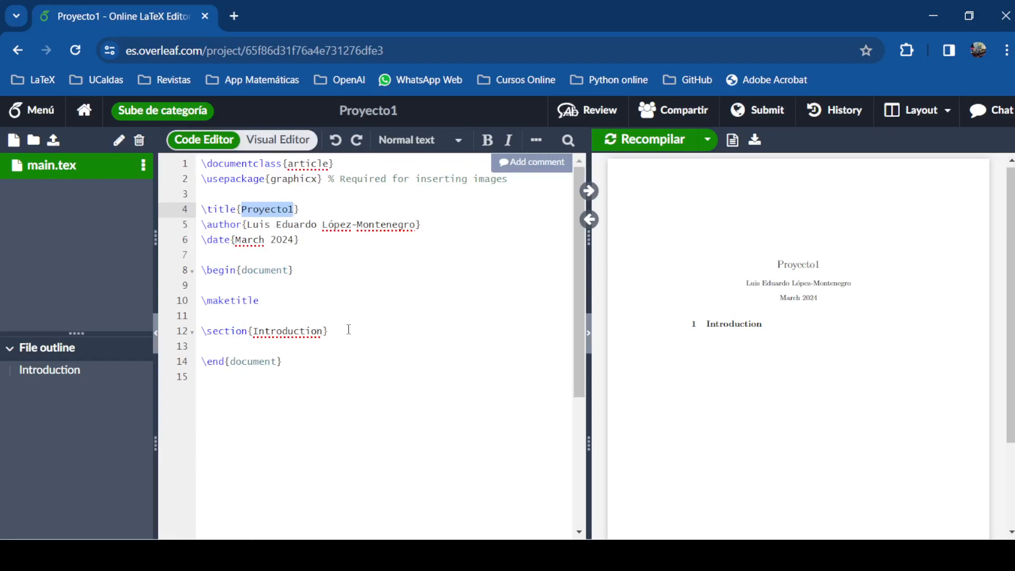
# Change the \title text to 'Trabajo de Cálculo'
pyautogui.write('Trabajo')
pyautogui.write('de C')
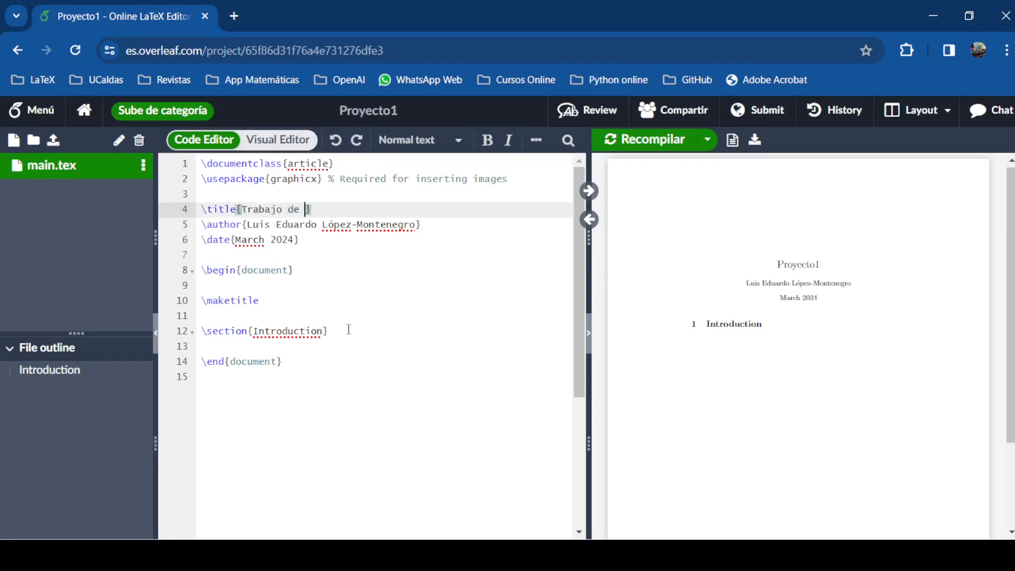
pyautogui.write('álculo')
pyautogui.press('BackSpace')
# Append ',\\' and the second author's full name to the \author line
pyautogui.click(248, 225)
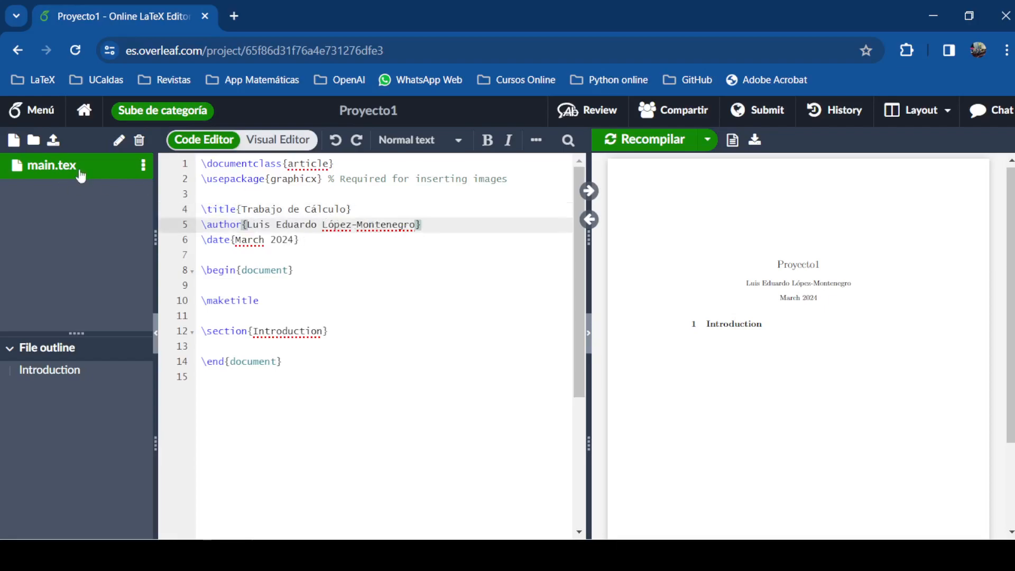
pyautogui.click(415, 227)
pyautogui.write(',\\')
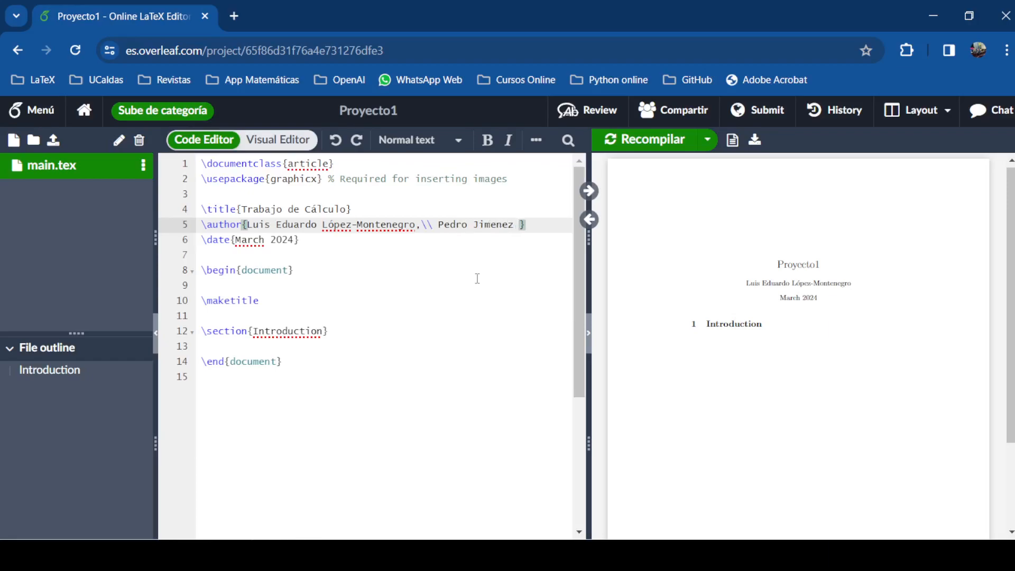
# Check the spelling suggestions for the author's surname and 'March', leaving both unchanged
pyautogui.click(486, 224)
pyautogui.rightClick(485, 224)
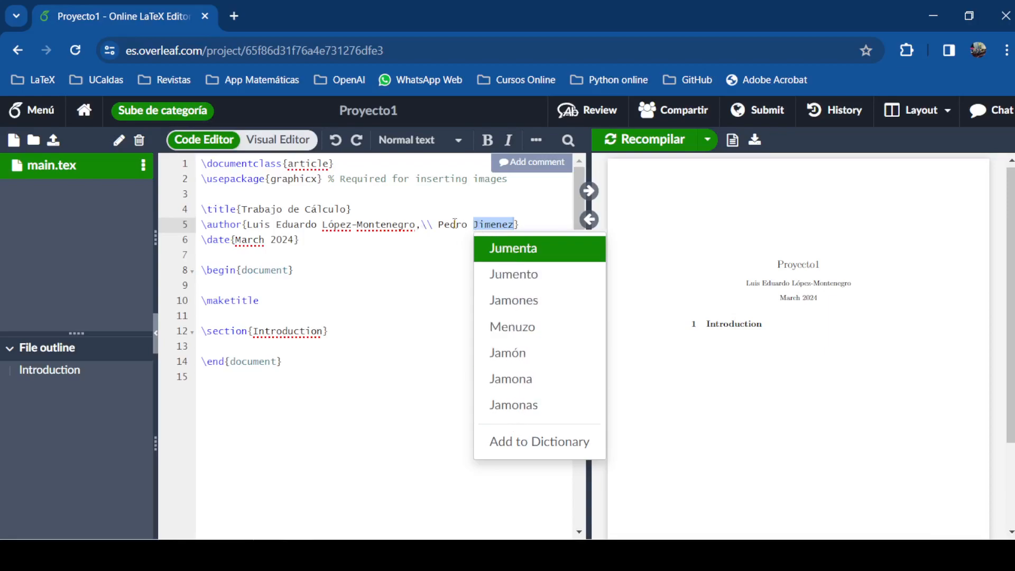
pyautogui.click(457, 224)
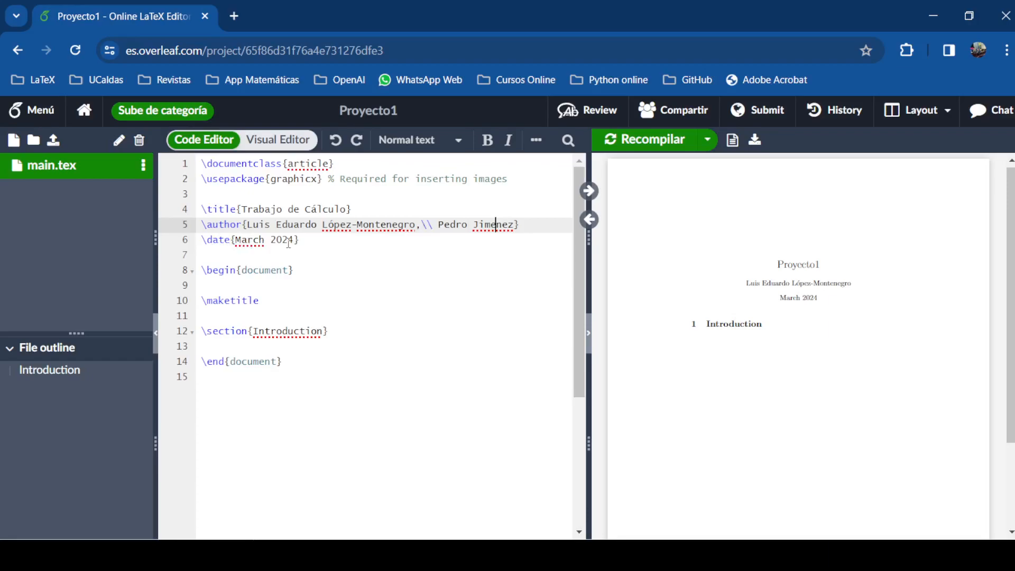
pyautogui.rightClick(249, 239)
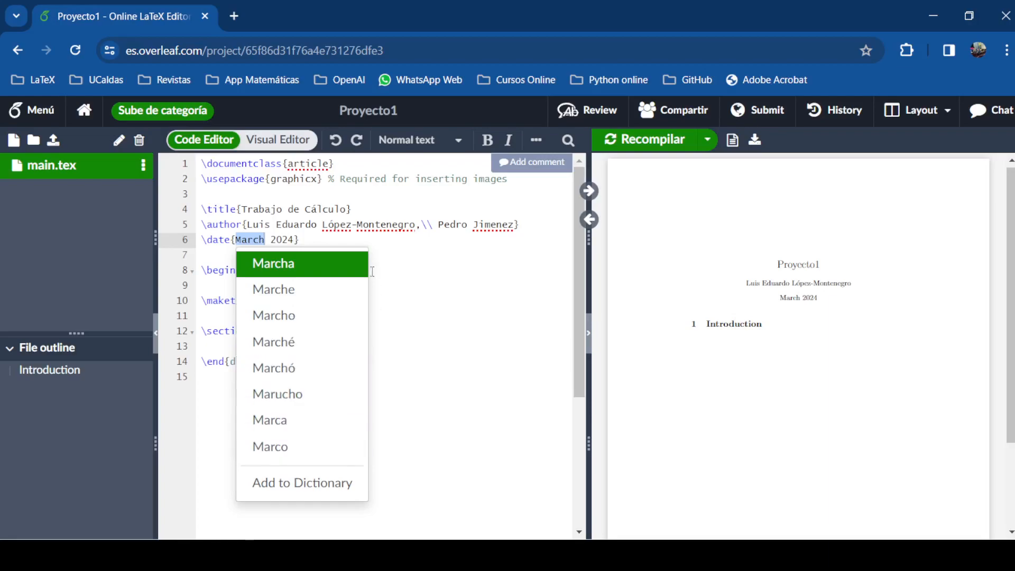
pyautogui.click(267, 239)
# Replace 'March' on the \date line with 'Marzo 18 de', before 2024
pyautogui.moveTo(256, 240); pyautogui.dragTo(261, 243)
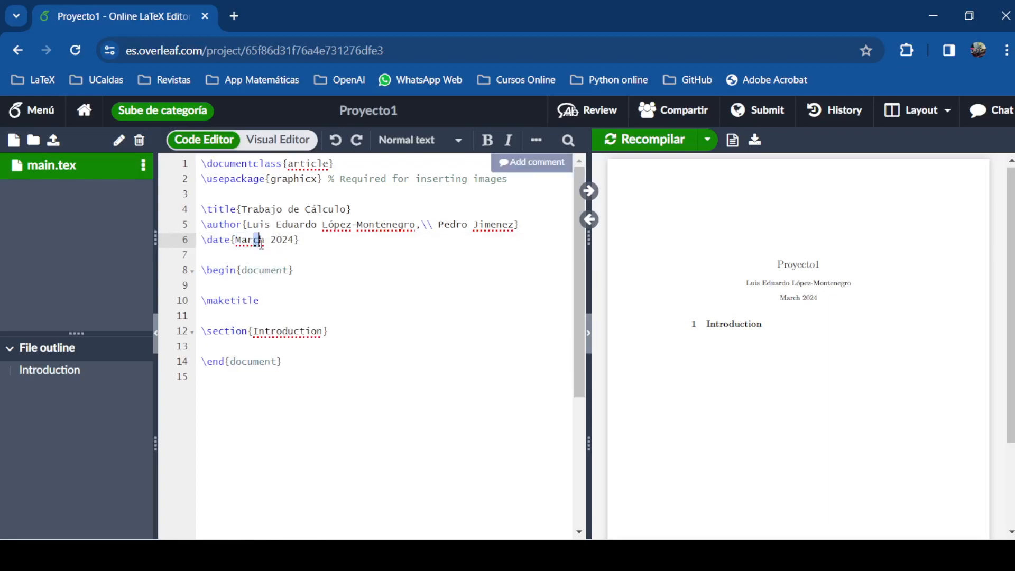
pyautogui.press('BackSpace')
pyautogui.press('Delete')
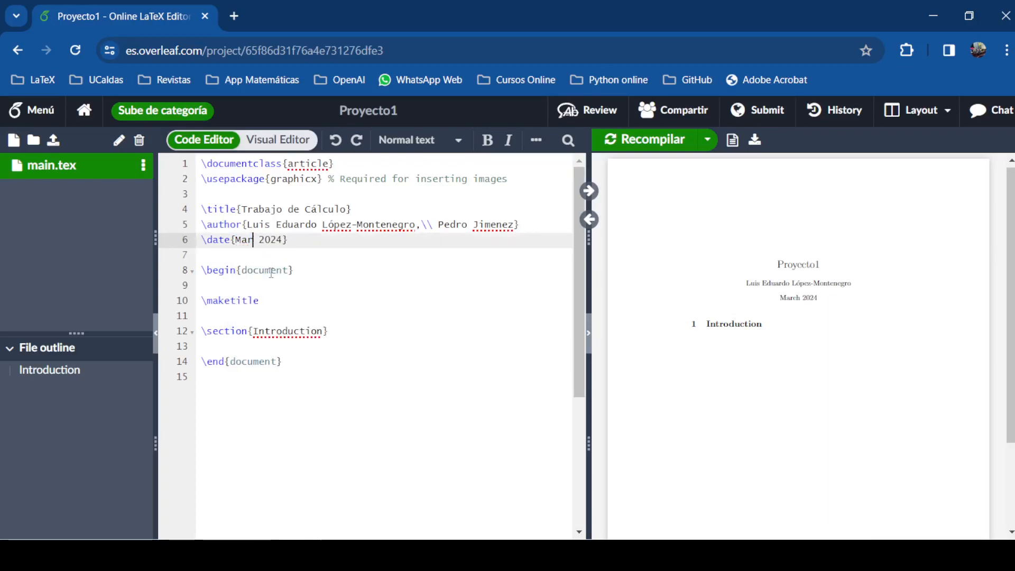
pyautogui.write('zo ')
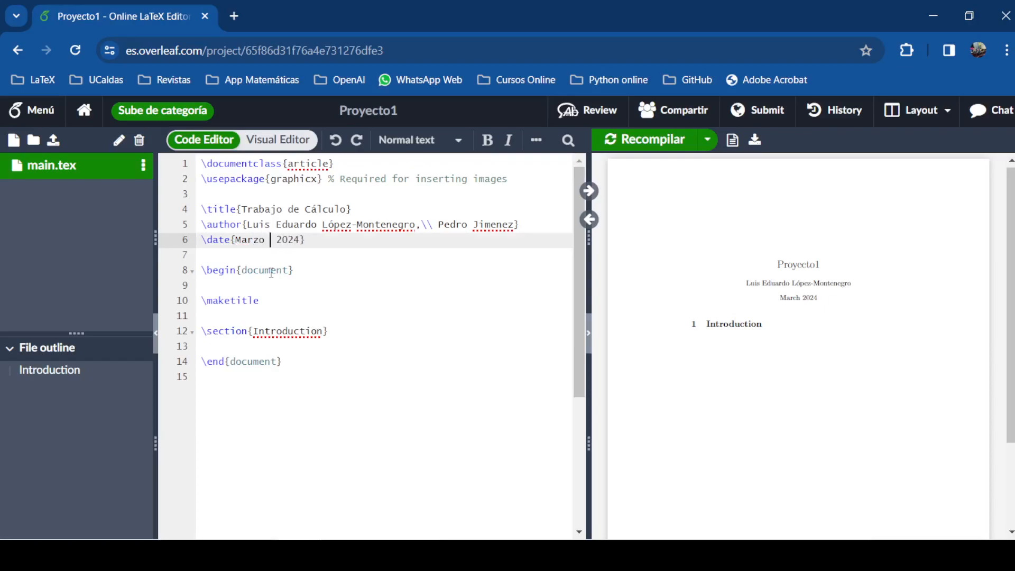
pyautogui.write('18')
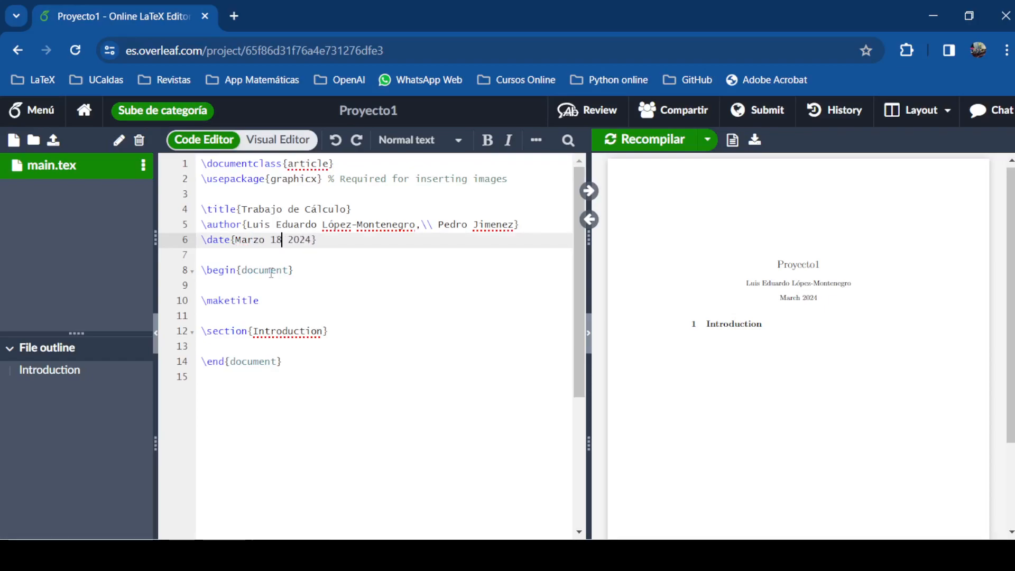
pyautogui.write(' de')
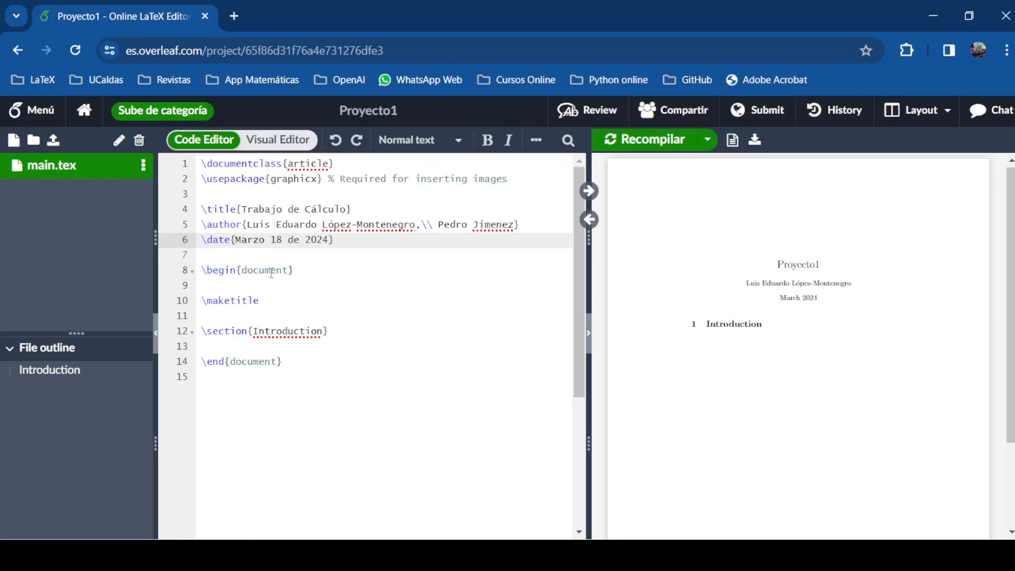
# Recompile and check the author and Marzo 18 de 2024 date in the PDF
pyautogui.click(630, 140)
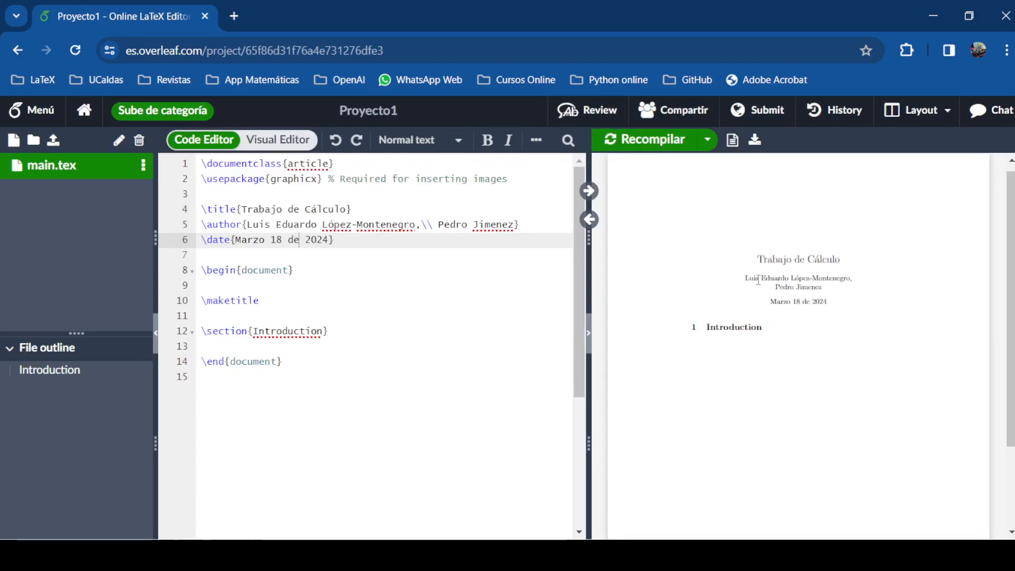
pyautogui.moveTo(746, 277); pyautogui.dragTo(891, 287)
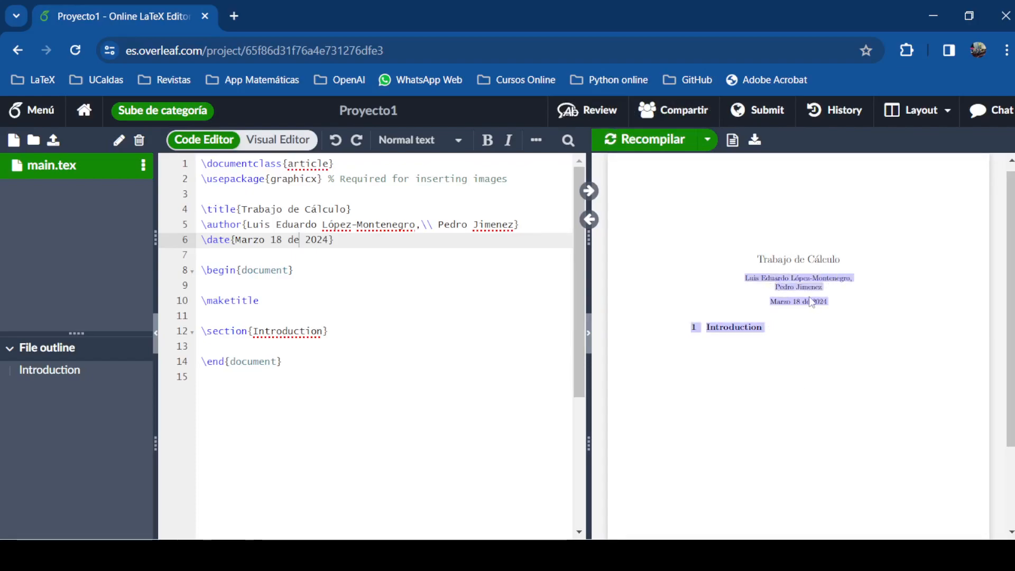
pyautogui.click(823, 291)
pyautogui.moveTo(824, 289); pyautogui.dragTo(837, 315)
pyautogui.click(801, 315)
pyautogui.click(836, 315)
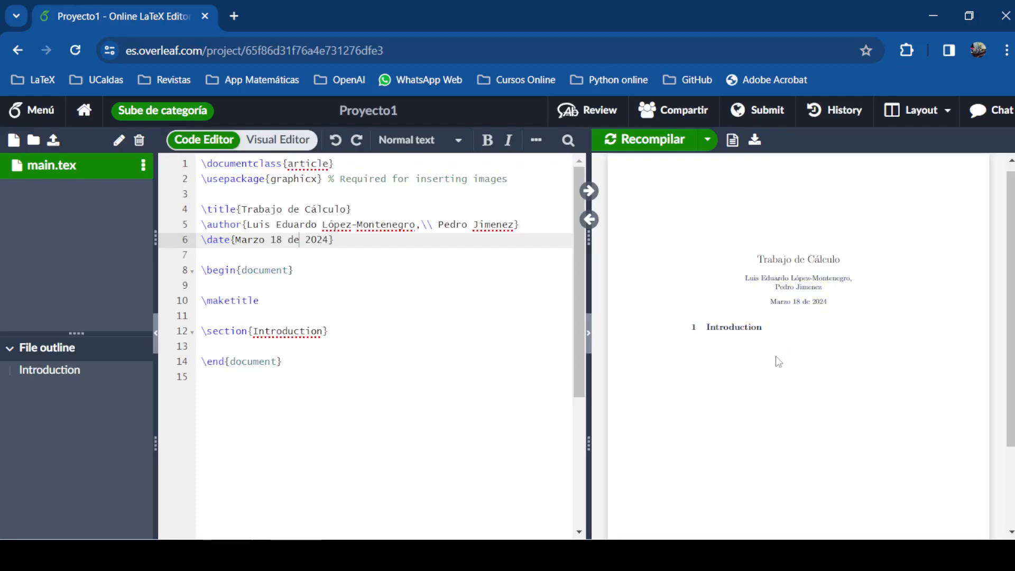
# Delete the blank line between \begin{document} and \maketitle
pyautogui.moveTo(295, 268); pyautogui.dragTo(197, 271)
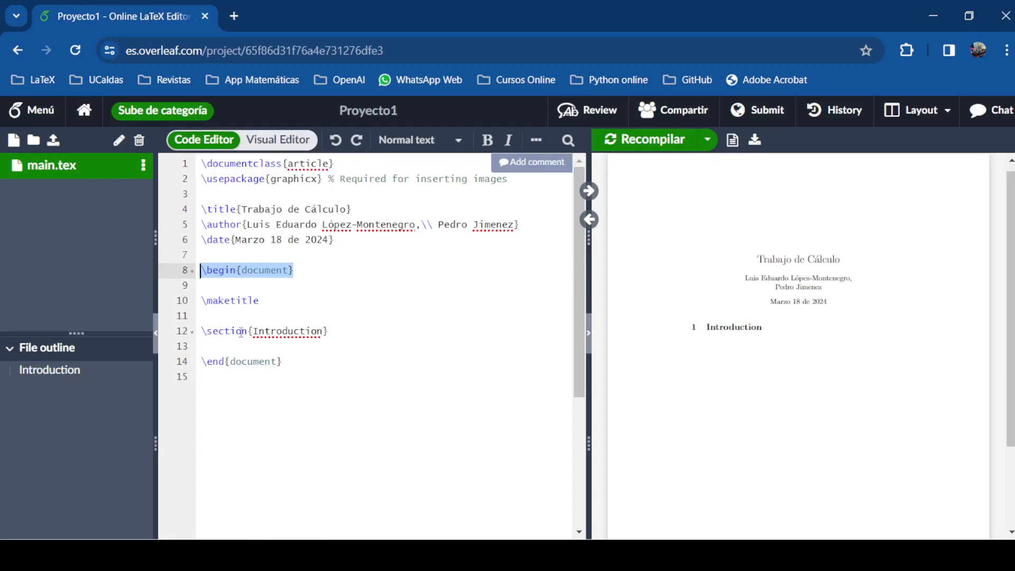
pyautogui.press('Down')
pyautogui.hotkey('shift', 'Down')
pyautogui.hotkey('shift', 'Down')
pyautogui.hotkey('shift', 'Down')
pyautogui.hotkey('shift', 'Down')
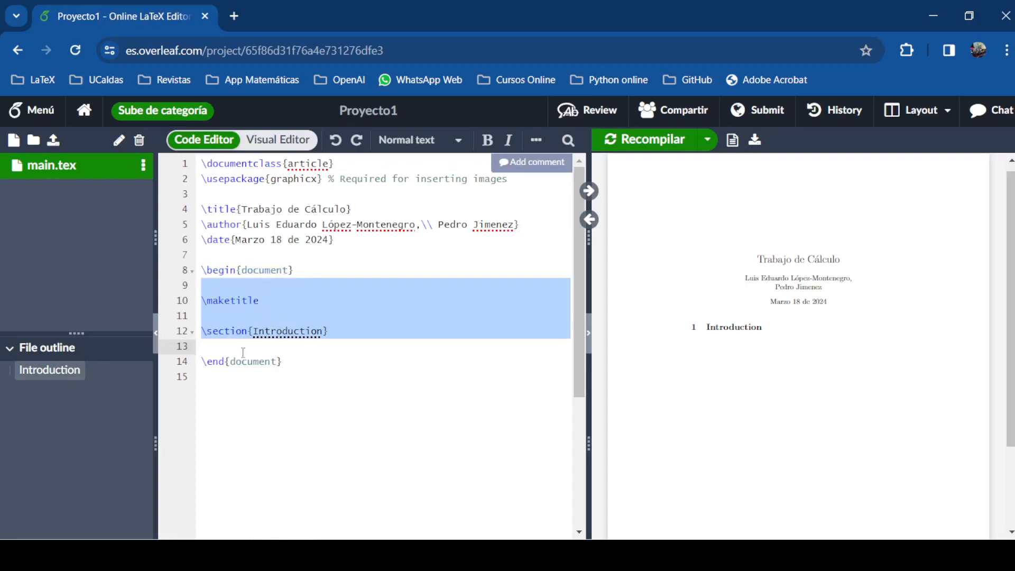
pyautogui.click(302, 347)
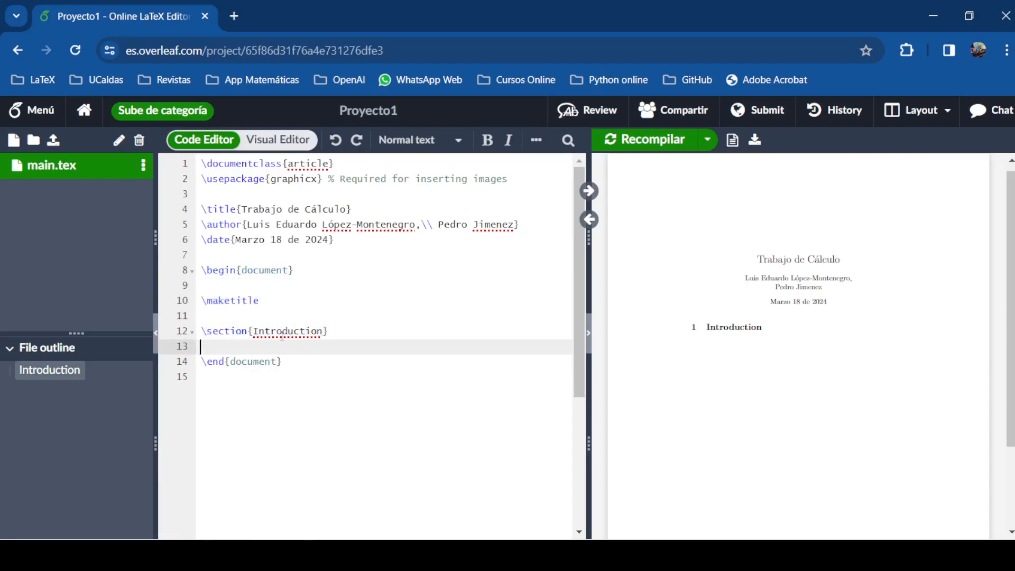
pyautogui.click(202, 301)
pyautogui.press('BackSpace')
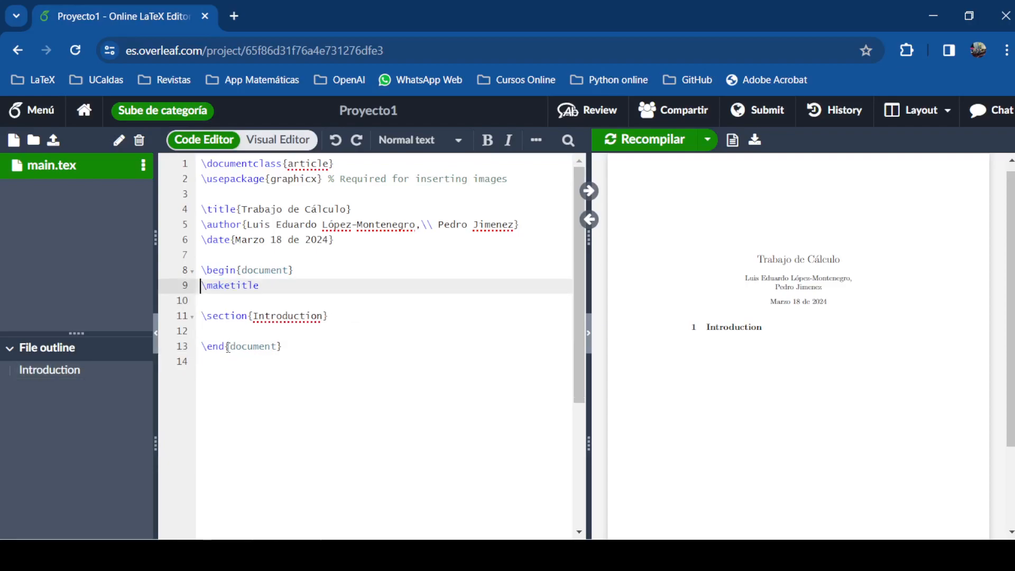
# Delete the blank line below \maketitle, then select the 'Introduction' section title
pyautogui.moveTo(259, 285); pyautogui.dragTo(201, 283)
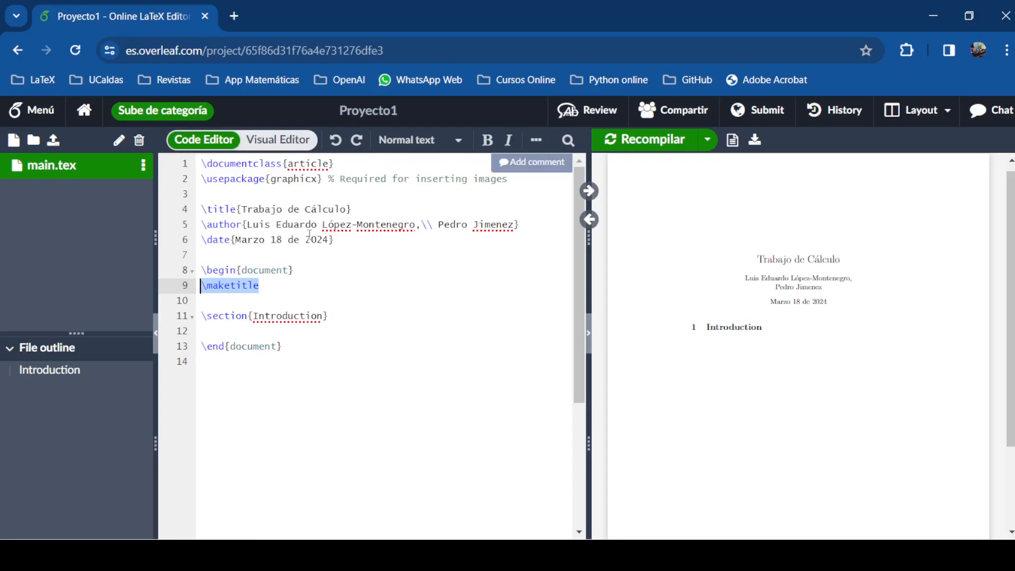
pyautogui.click(233, 308)
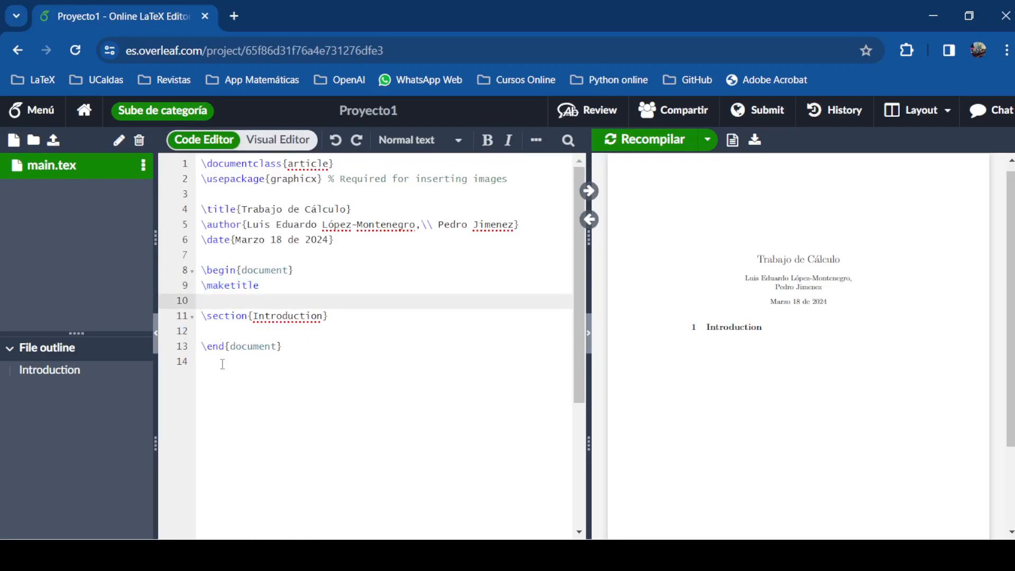
pyautogui.press('Delete')
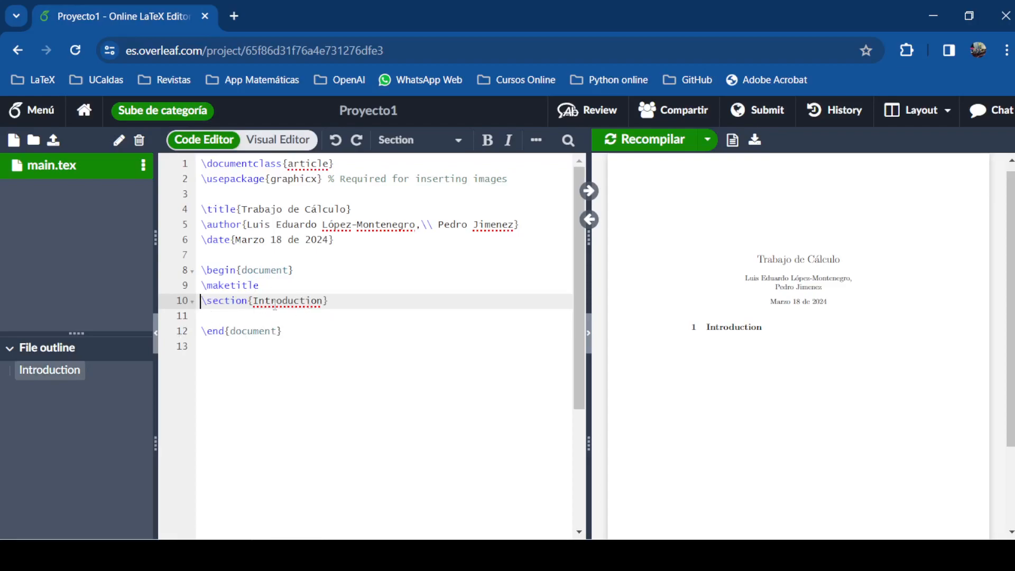
pyautogui.moveTo(253, 302); pyautogui.dragTo(323, 305)
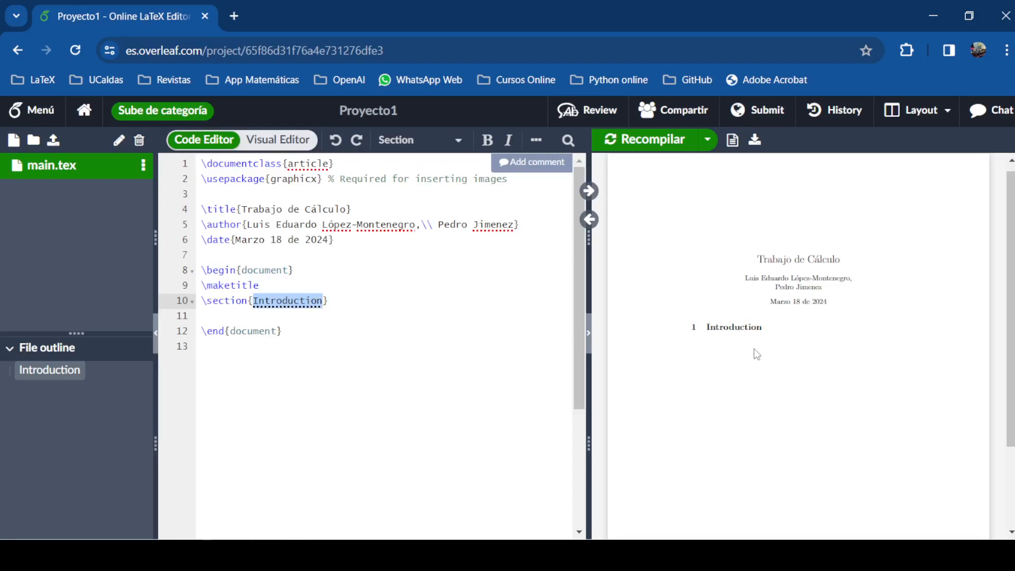
# Rename the section 'Primer ejercicio', add \section{Segundo ejercicio} below it, and recompile
pyautogui.write('Primer ejercicio')
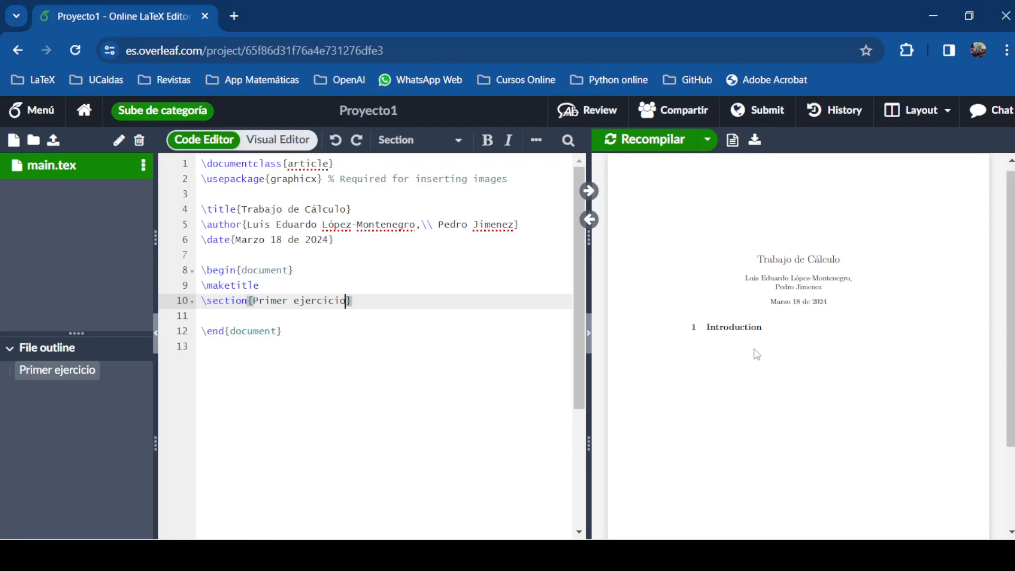
pyautogui.hotkey('ctrl', 's')
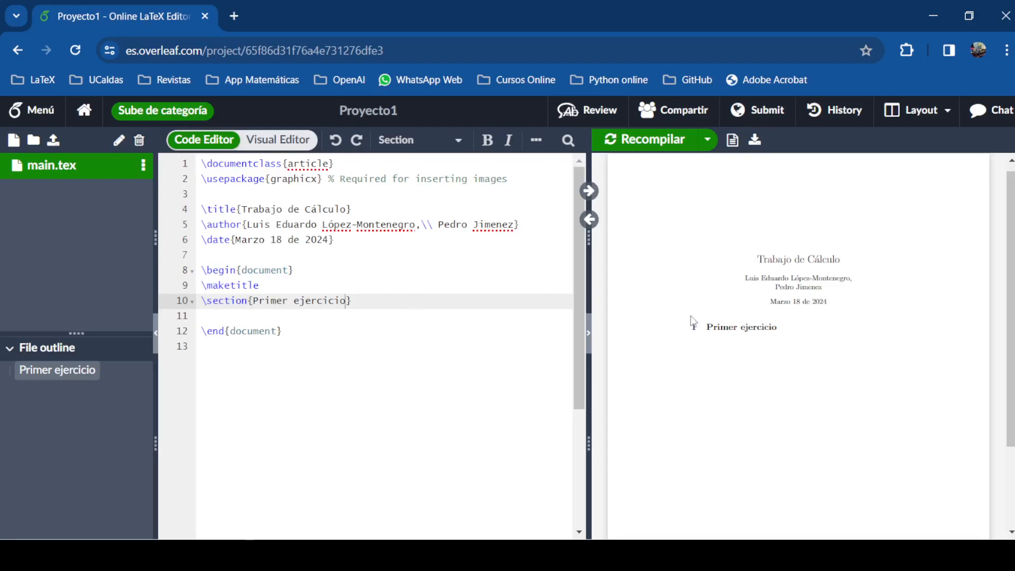
pyautogui.click(367, 300)
pyautogui.press('Return')
pyautogui.press('Return')
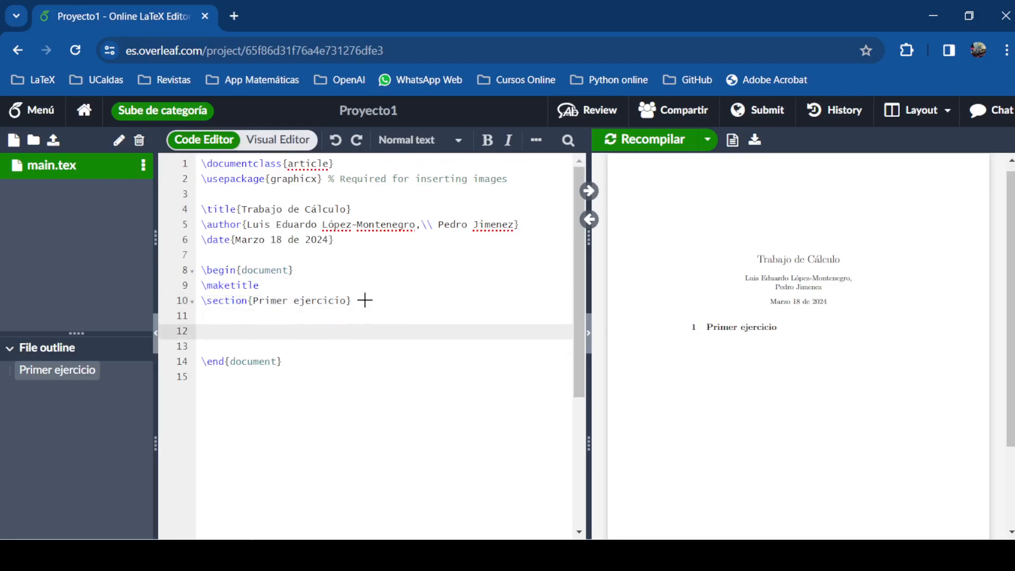
pyautogui.write('\\sec')
pyautogui.press('Return')
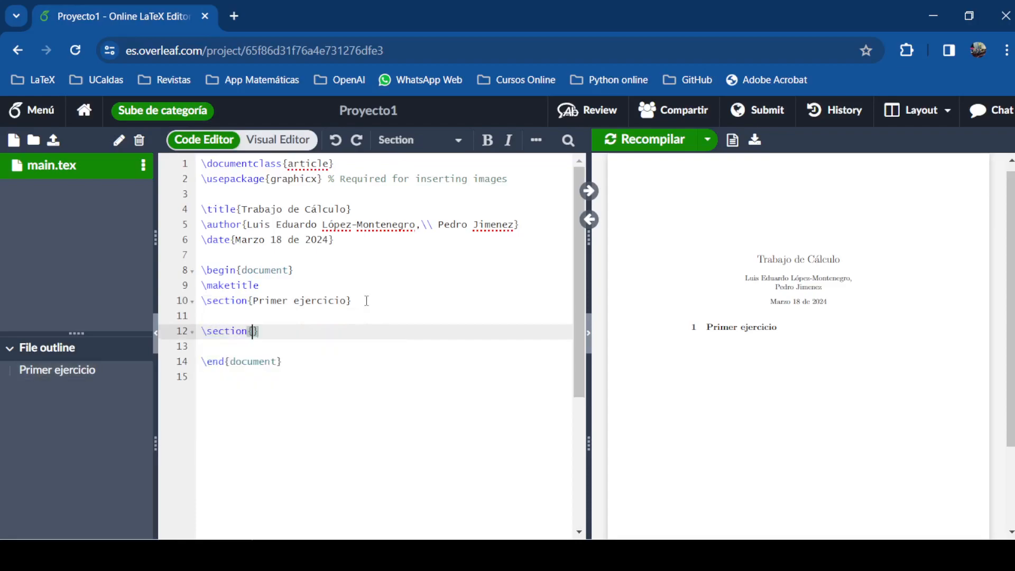
pyautogui.write('Segunda se')
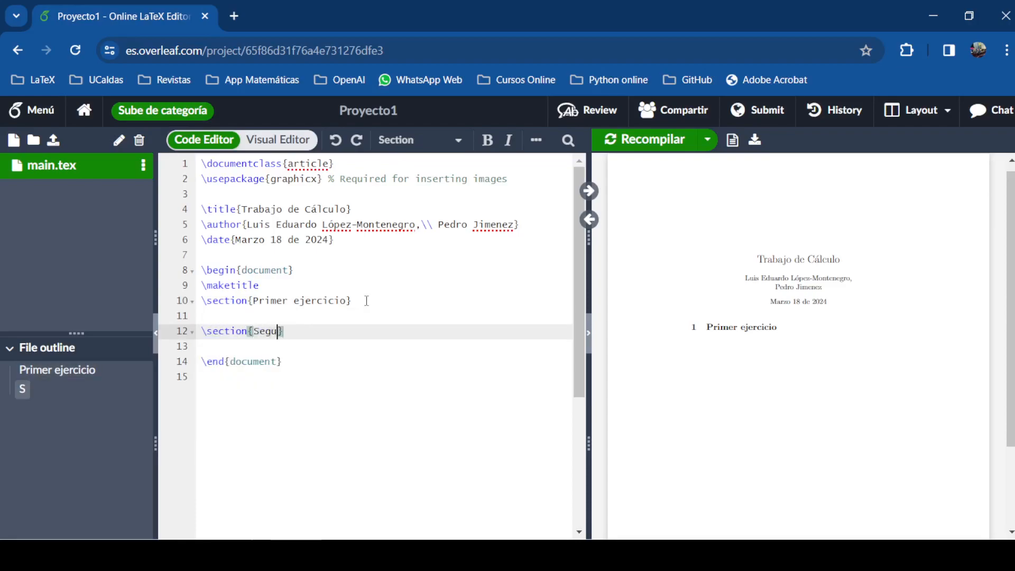
pyautogui.press('BackSpace')
pyautogui.press('BackSpace')
pyautogui.press('BackSpace')
pyautogui.press('BackSpace')
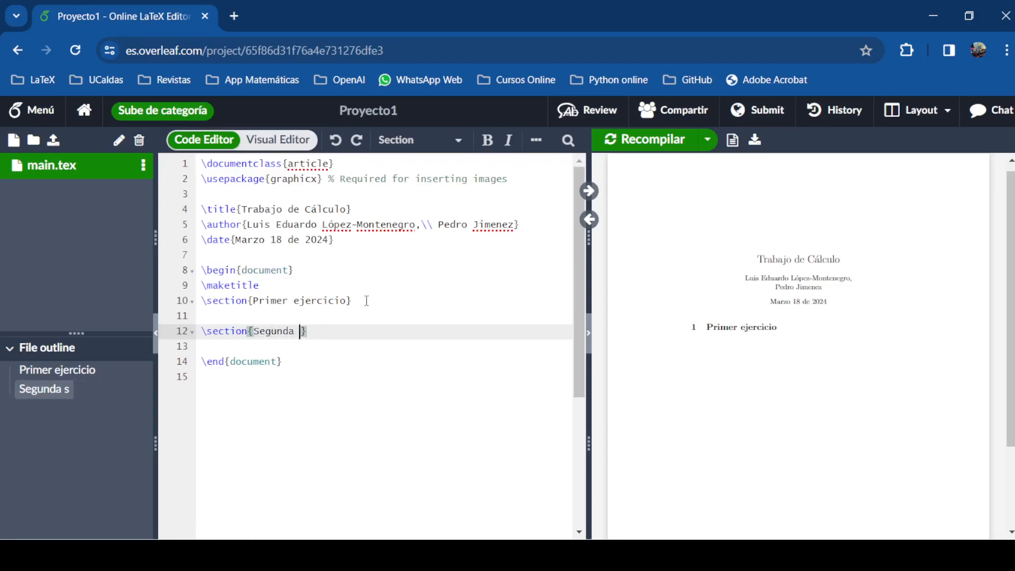
pyautogui.write('o ejercicio')
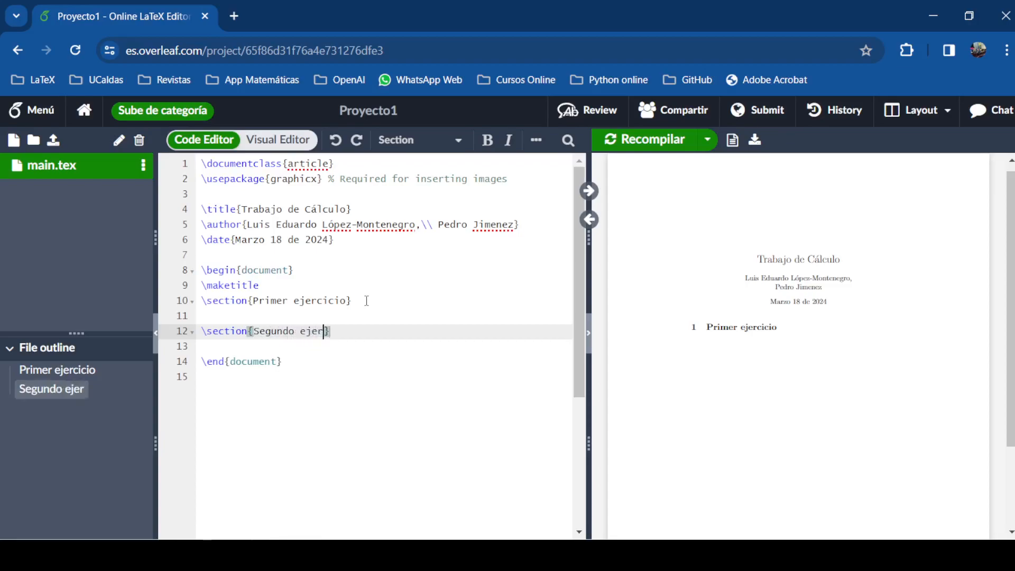
pyautogui.click(612, 144)
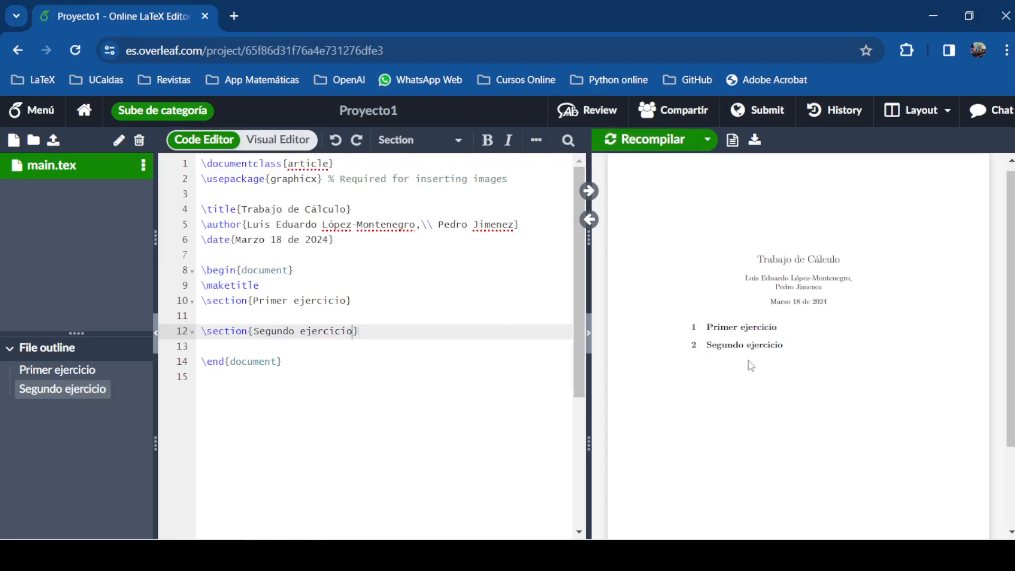
# Leave three blank lines between the Primer ejercicio and Segundo ejercicio sections
pyautogui.click(294, 316)
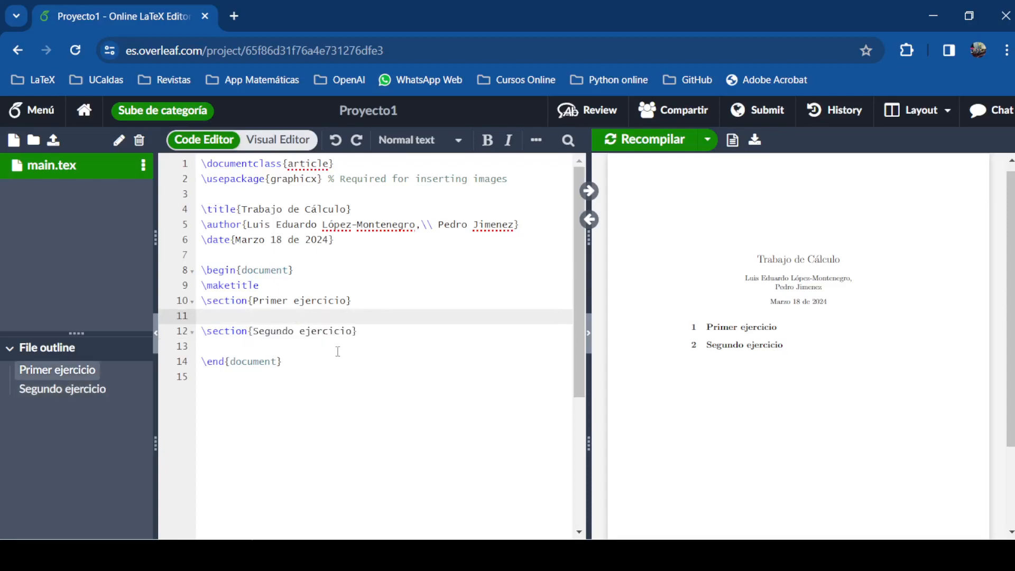
pyautogui.press('Return')
pyautogui.press('Return')
pyautogui.press('Up')
pyautogui.press('Up')
pyautogui.press('Return')
pyautogui.press('Return')
pyautogui.press('Return')
pyautogui.press('Return')
pyautogui.press('Return')
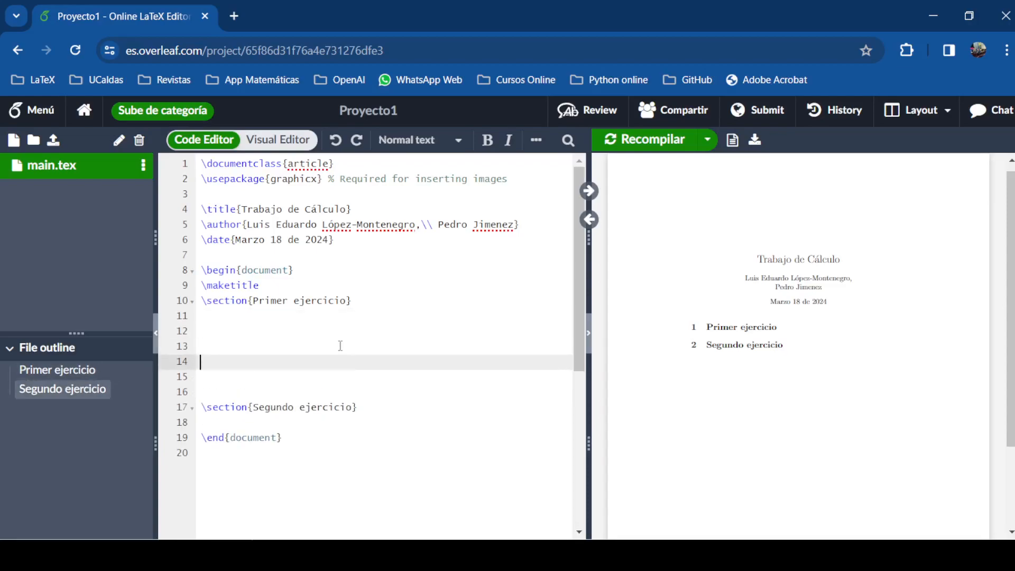
pyautogui.press('Up')
pyautogui.press('Up')
pyautogui.press('Up')
pyautogui.press('Up')
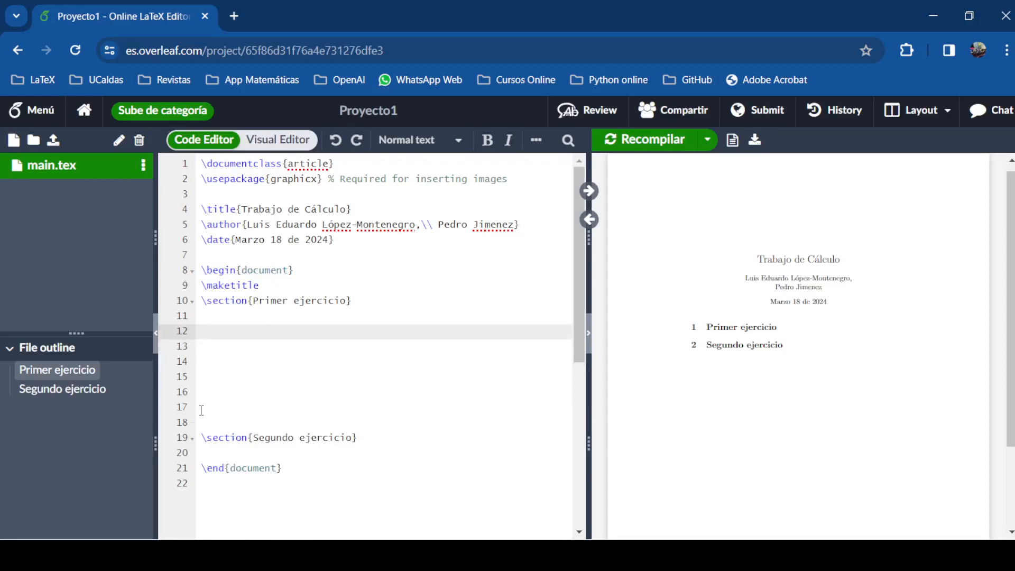
pyautogui.press('Delete')
pyautogui.press('Delete')
pyautogui.press('Delete')
pyautogui.press('Delete')
pyautogui.press('Delete')
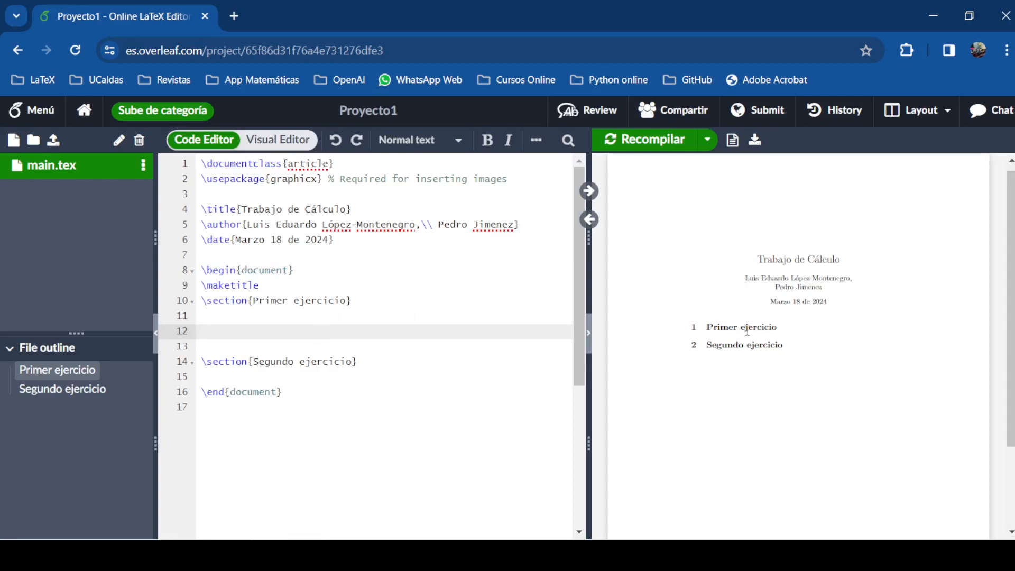
# Change line 10 to \section*{Primer ejercicio} and recompile so Segundo ejercicio becomes section 1
pyautogui.click(247, 303)
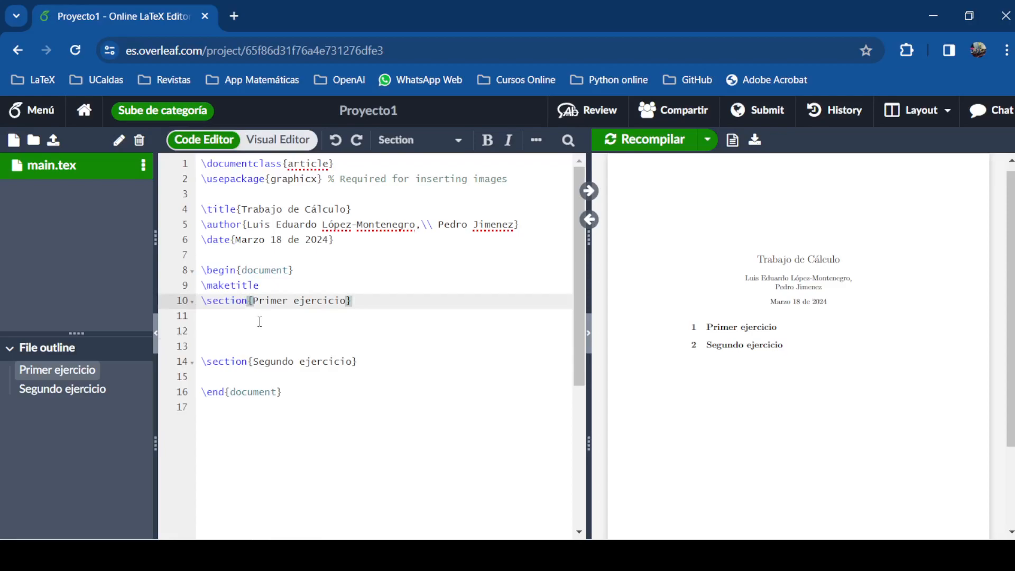
pyautogui.write('*')
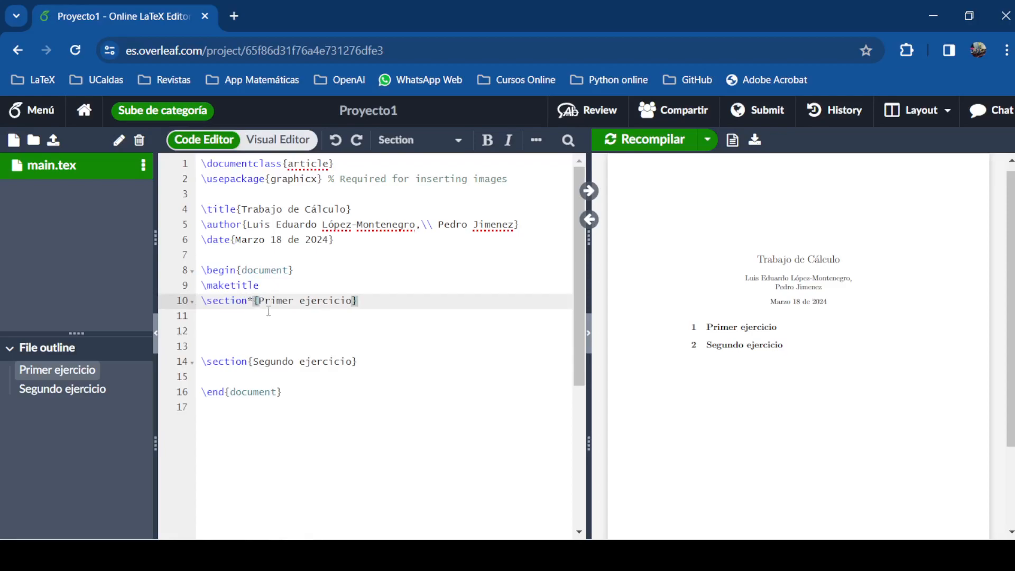
pyautogui.click(652, 141)
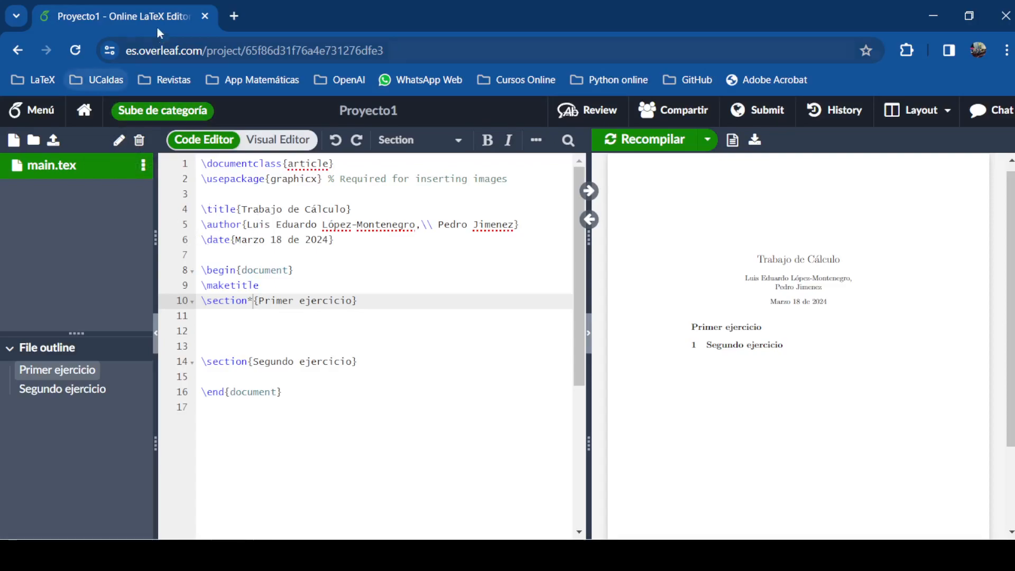
# Open UCaldas Virtual from the UCaldas bookmarks in a new tab and sign in with Google
pyautogui.click(235, 17)
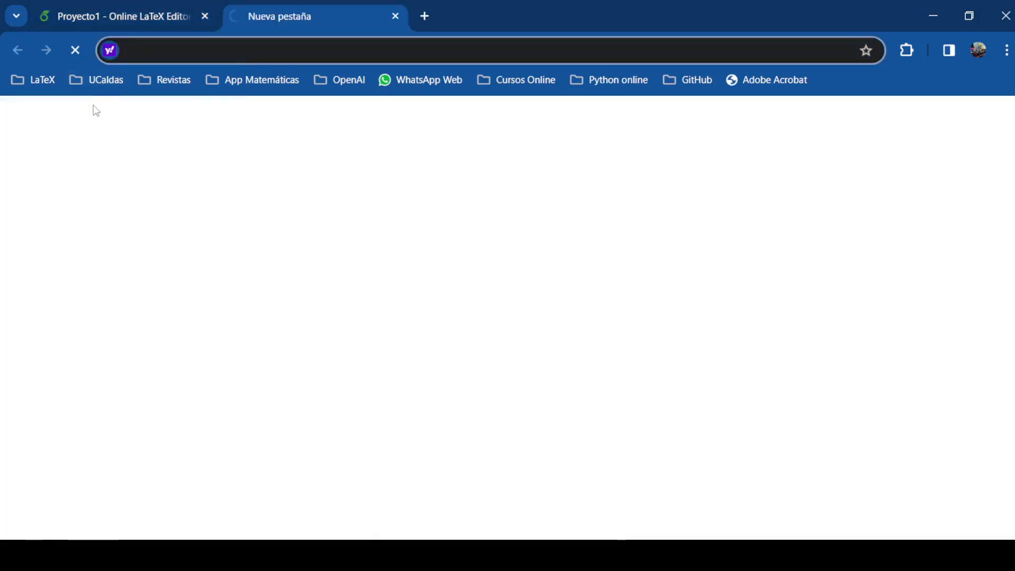
pyautogui.click(93, 80)
pyautogui.click(142, 157)
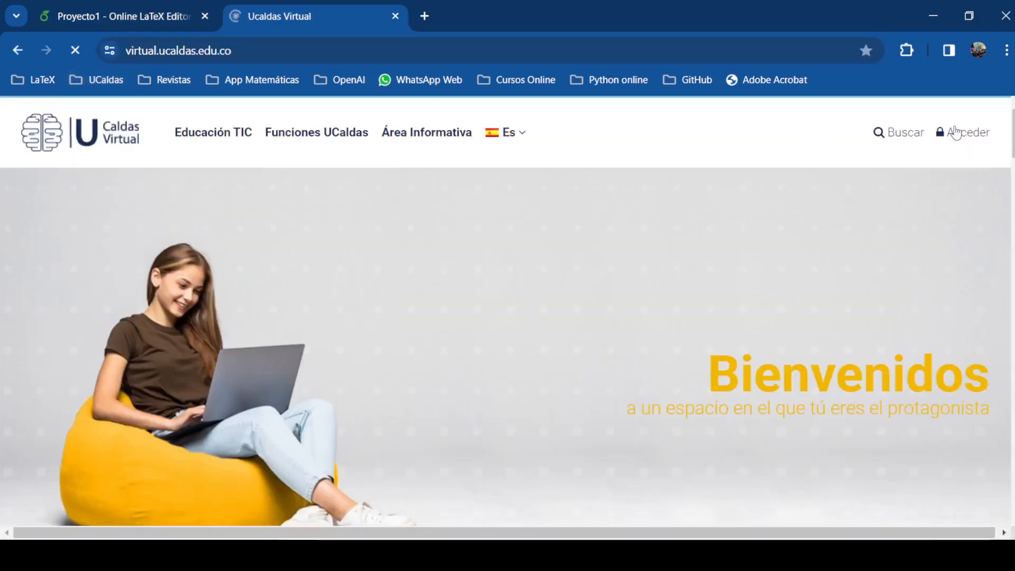
pyautogui.click(954, 132)
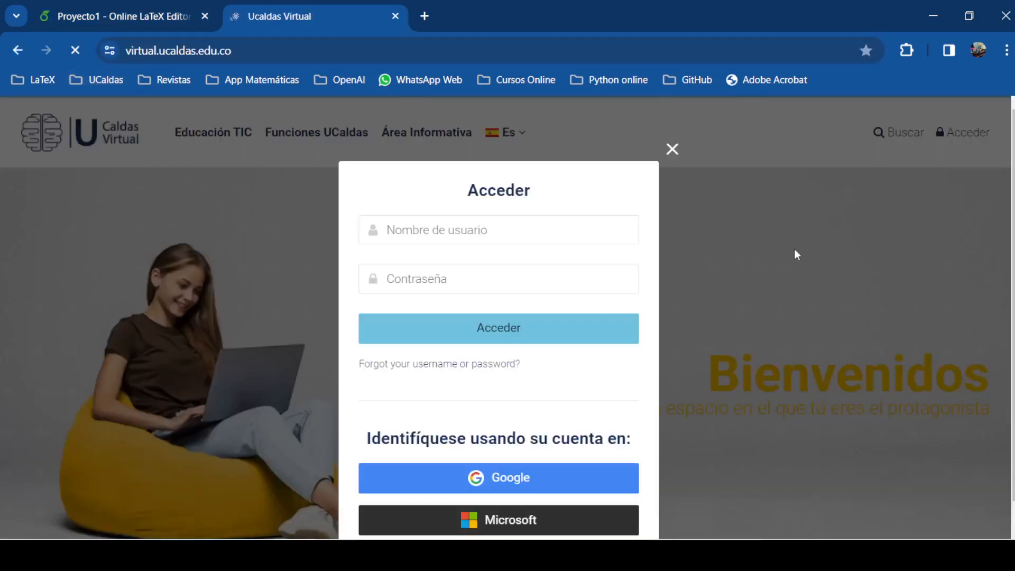
pyautogui.click(508, 479)
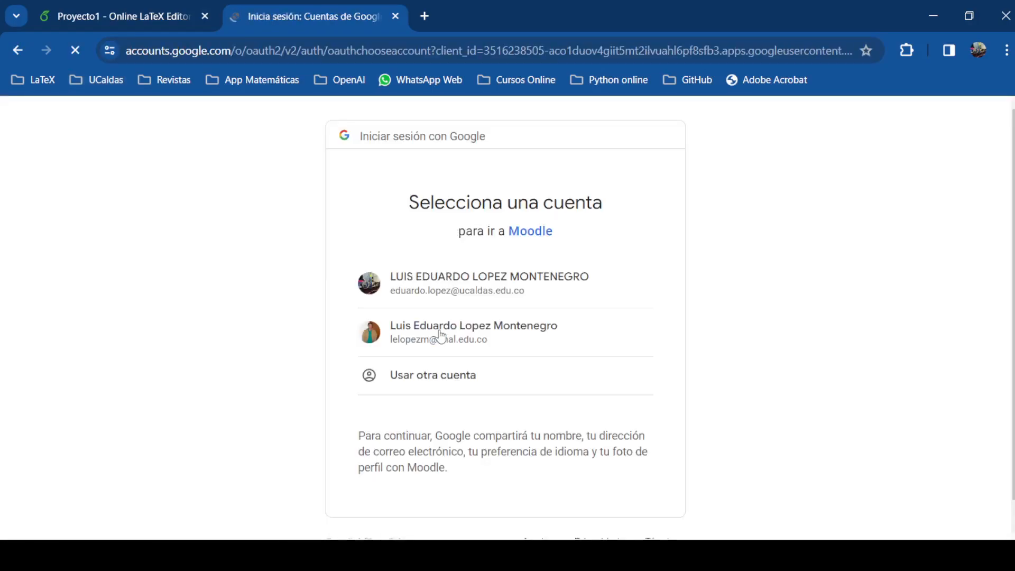
pyautogui.click(449, 292)
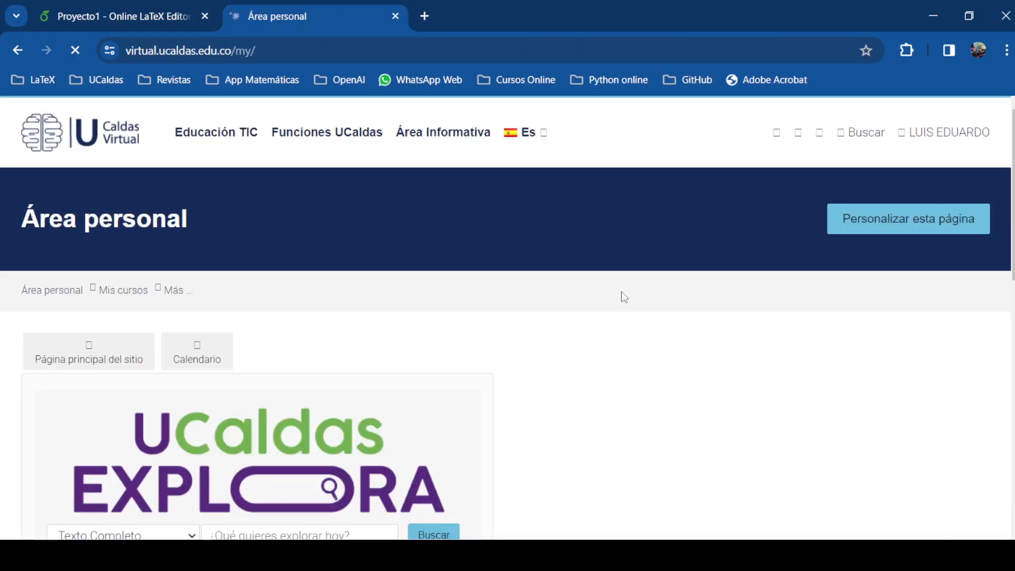
# Open the Cálculo I course and download the Plantilla Latex template, Pantilla para proyectos.rar
pyautogui.scroll(-10, 621, 291)
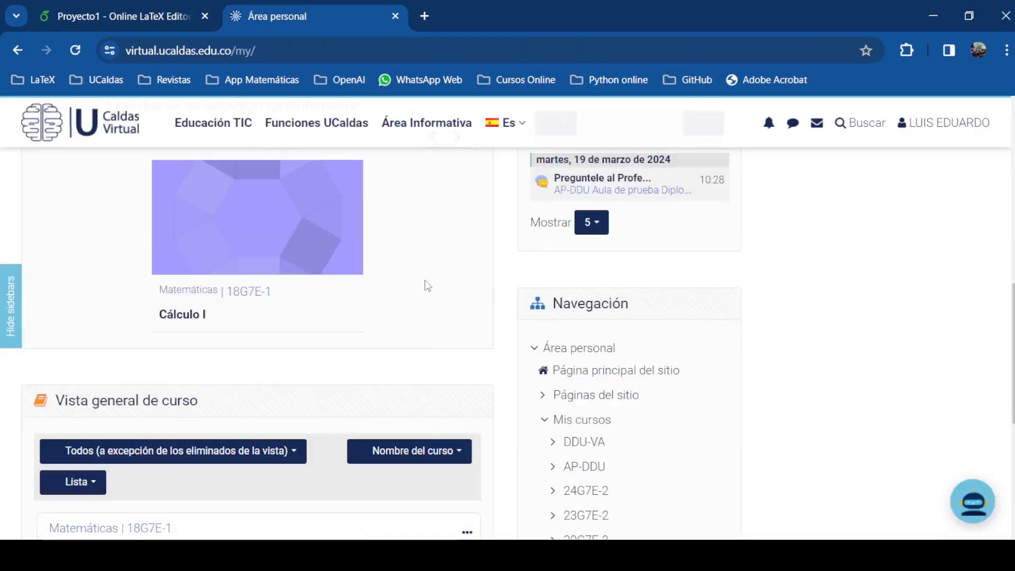
pyautogui.click(289, 262)
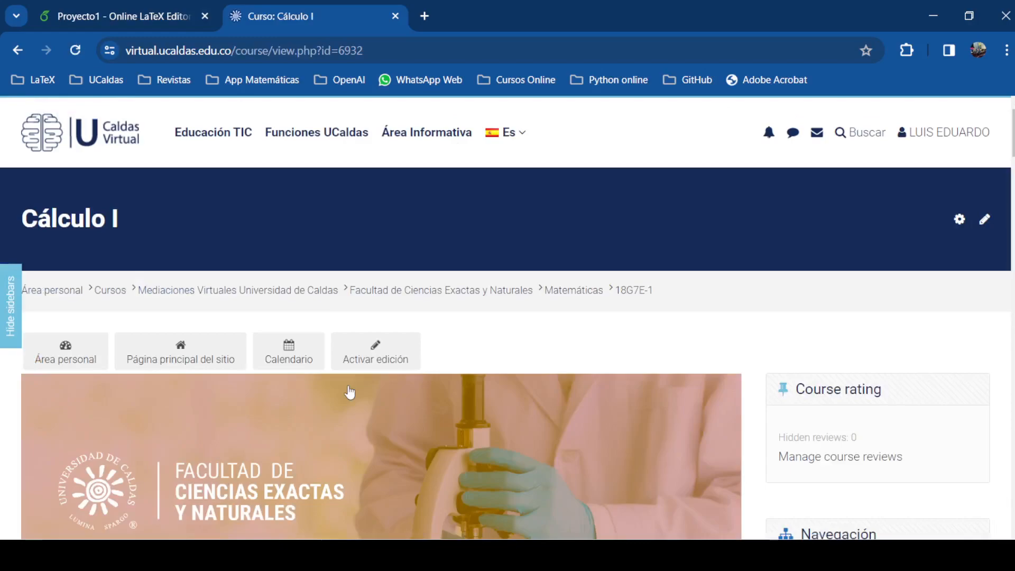
pyautogui.scroll(-15, 340, 374)
pyautogui.scroll(-10, 340, 375)
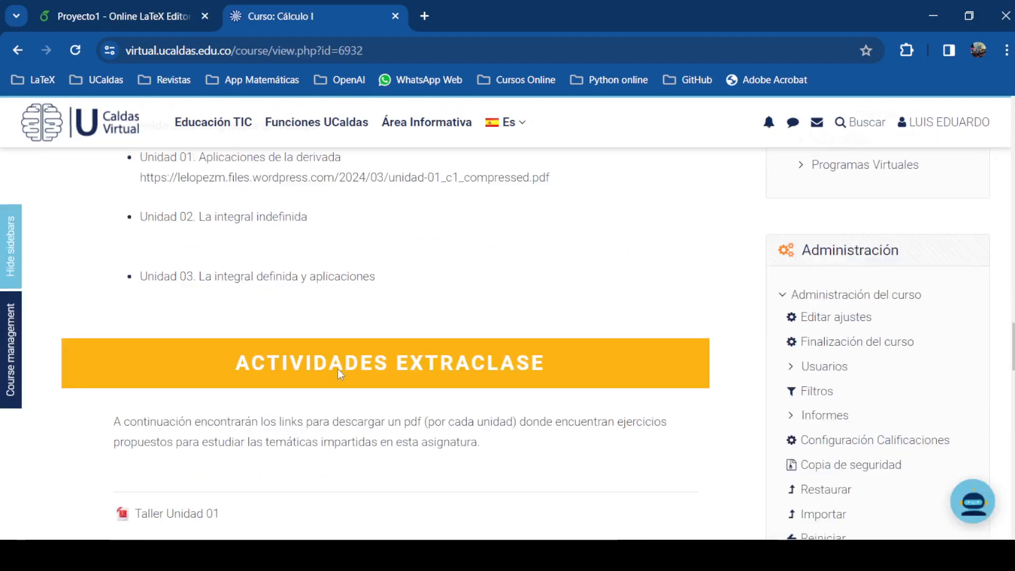
pyautogui.scroll(-13, 340, 374)
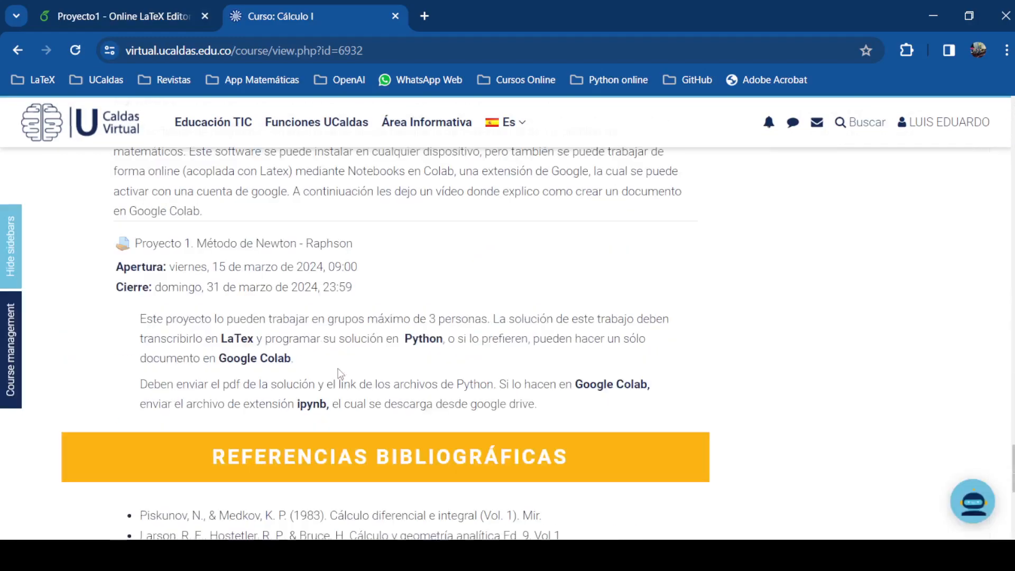
pyautogui.scroll(3, 339, 369)
pyautogui.scroll(4, 339, 369)
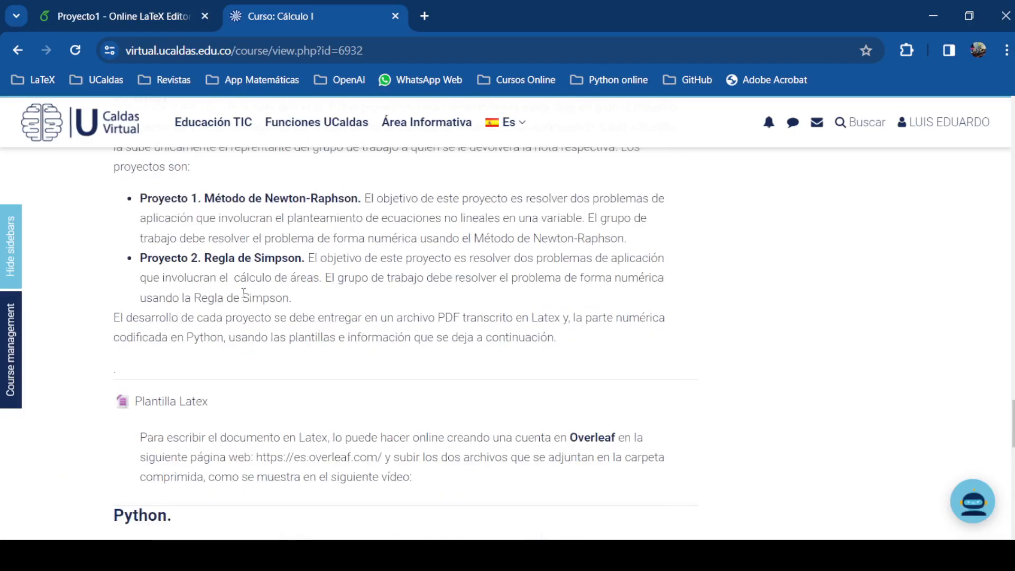
pyautogui.scroll(-2, 256, 379)
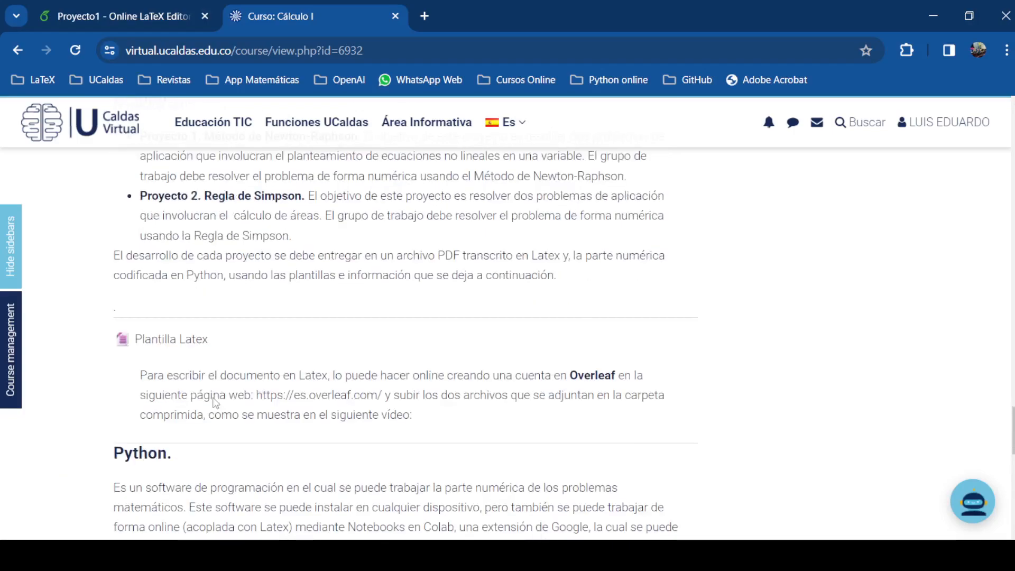
pyautogui.click(168, 331)
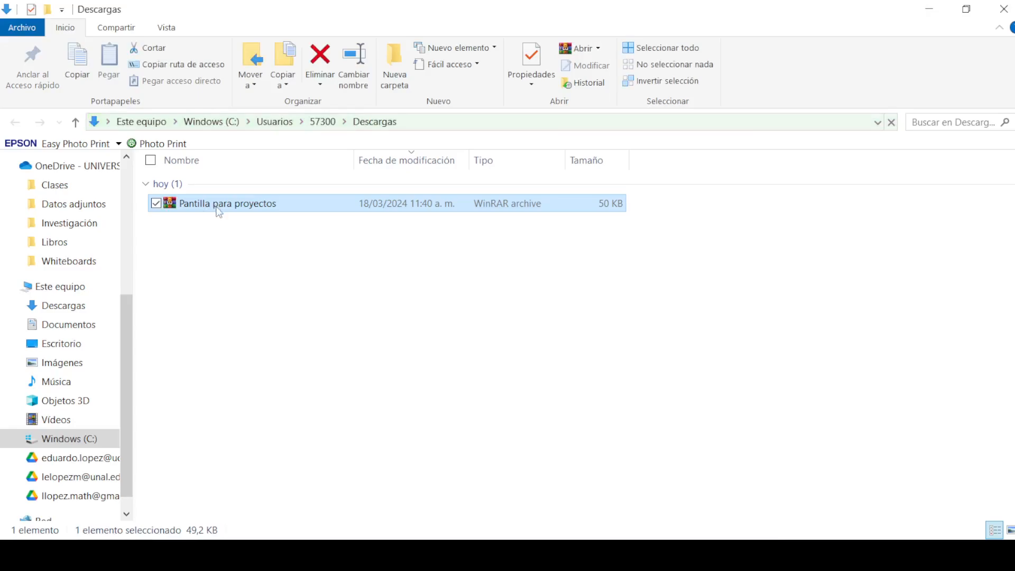
# Extract Pantilla para proyectos.rar in place in the Descargas folder with WinRAR
pyautogui.click(186, 203)
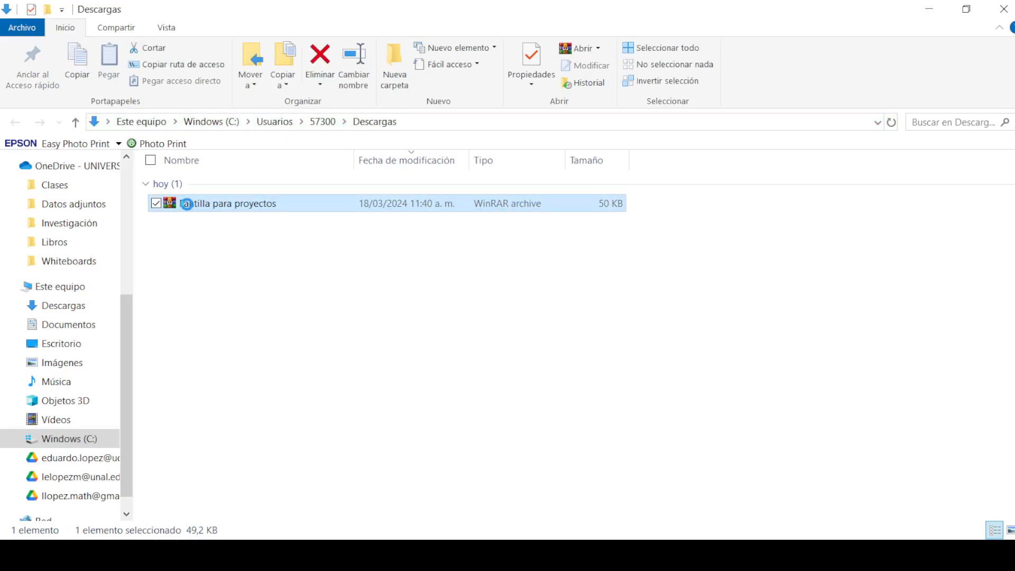
pyautogui.rightClick(187, 204)
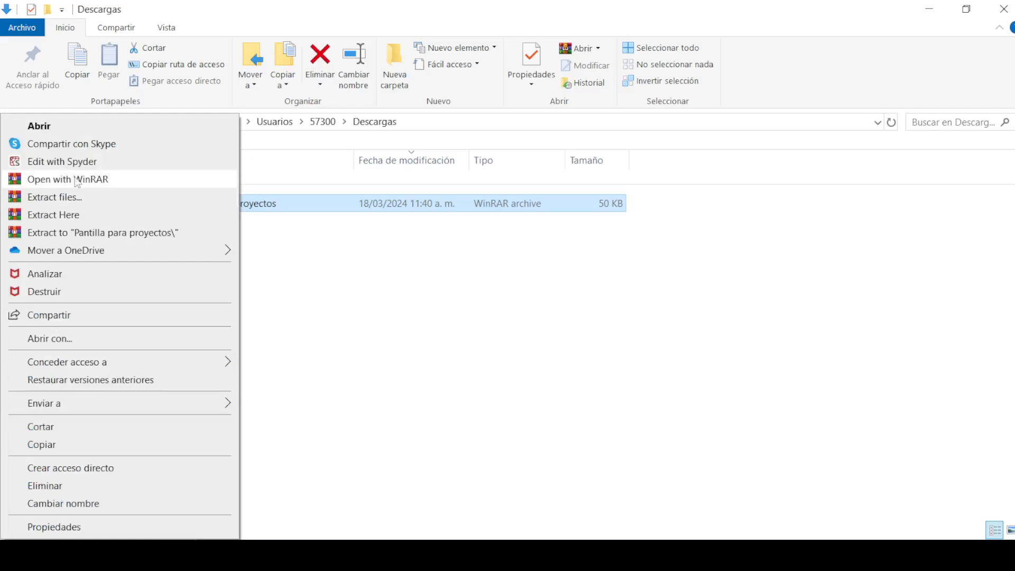
pyautogui.click(124, 213)
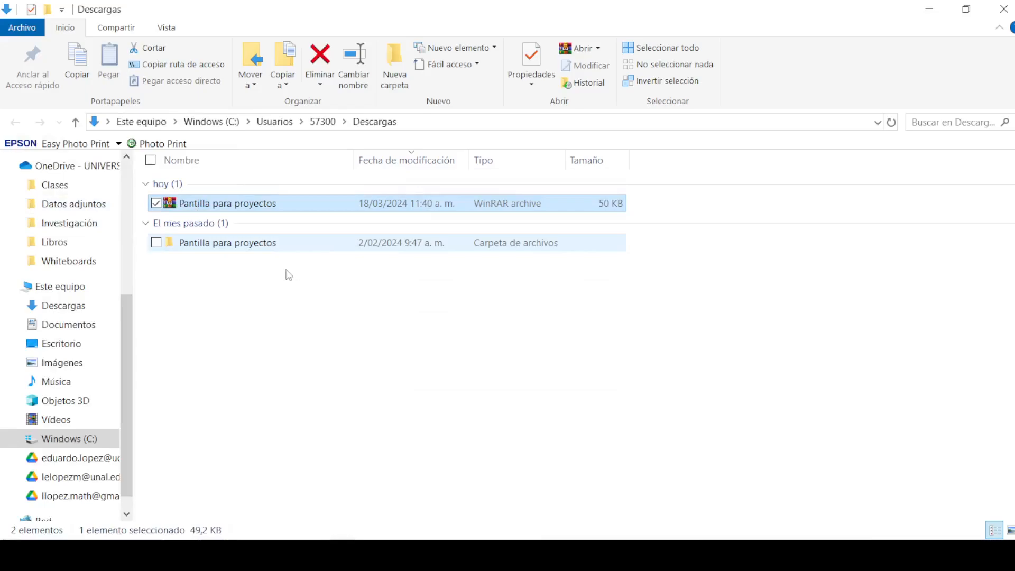
# Open the extracted Pantilla para proyectos folder and view logo.pdf
pyautogui.click(208, 246)
pyautogui.doubleClick(209, 246)
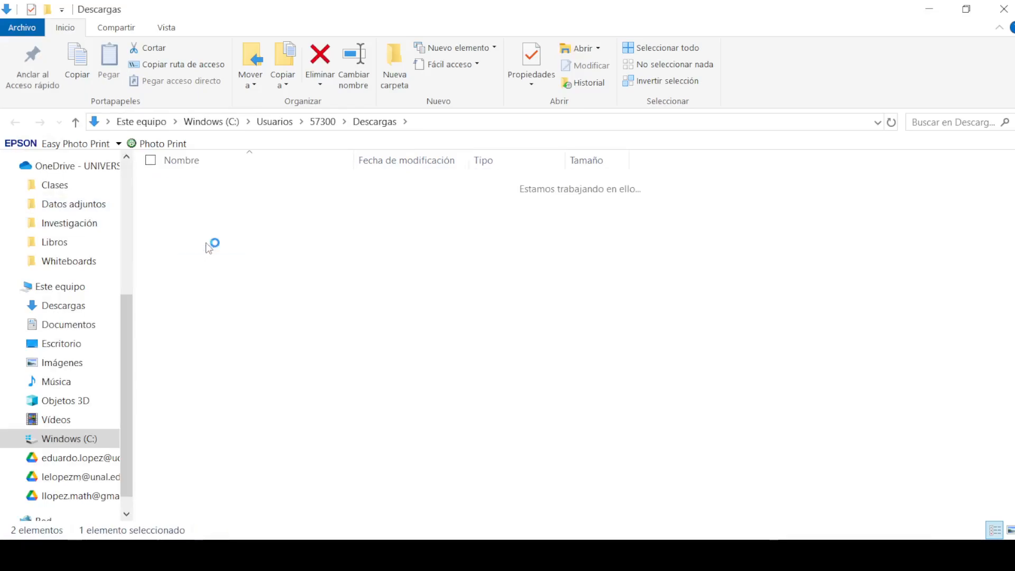
pyautogui.click(188, 190)
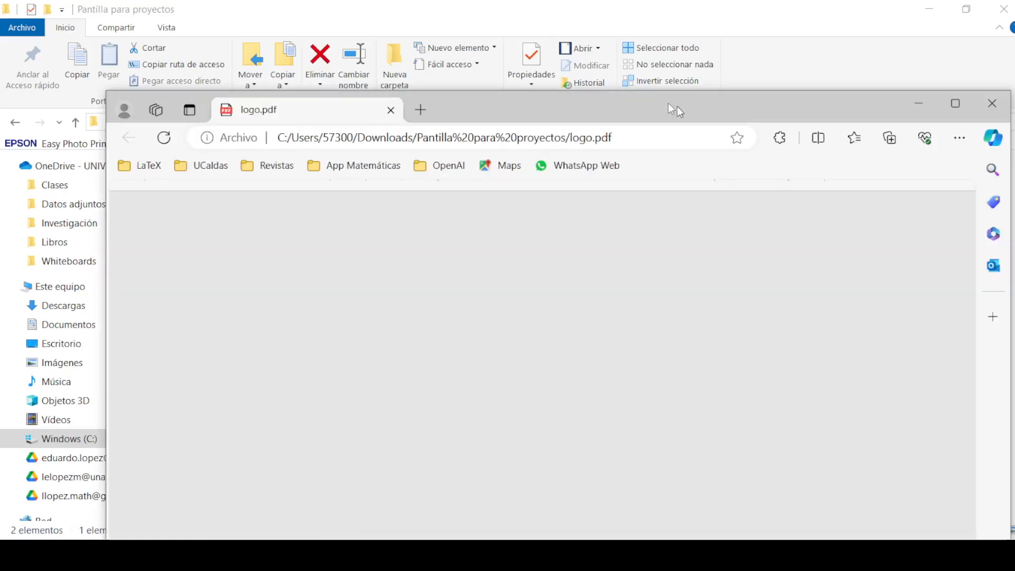
pyautogui.moveTo(668, 103); pyautogui.dragTo(600, 83)
# Maximize the Edge window and zoom in three times on the Universidad de Caldas logo
pyautogui.doubleClick(600, 83)
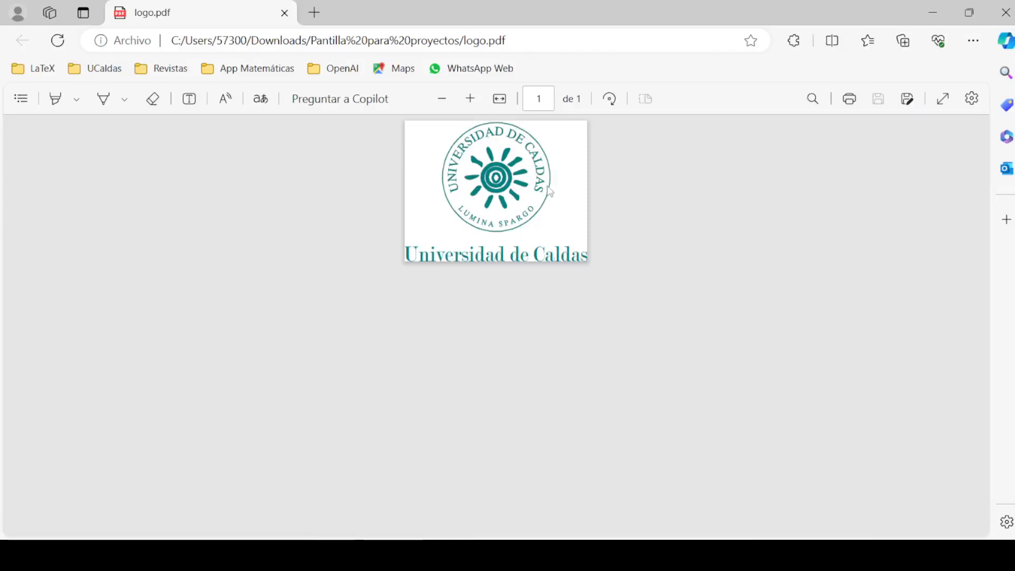
pyautogui.click(468, 101)
pyautogui.click(467, 100)
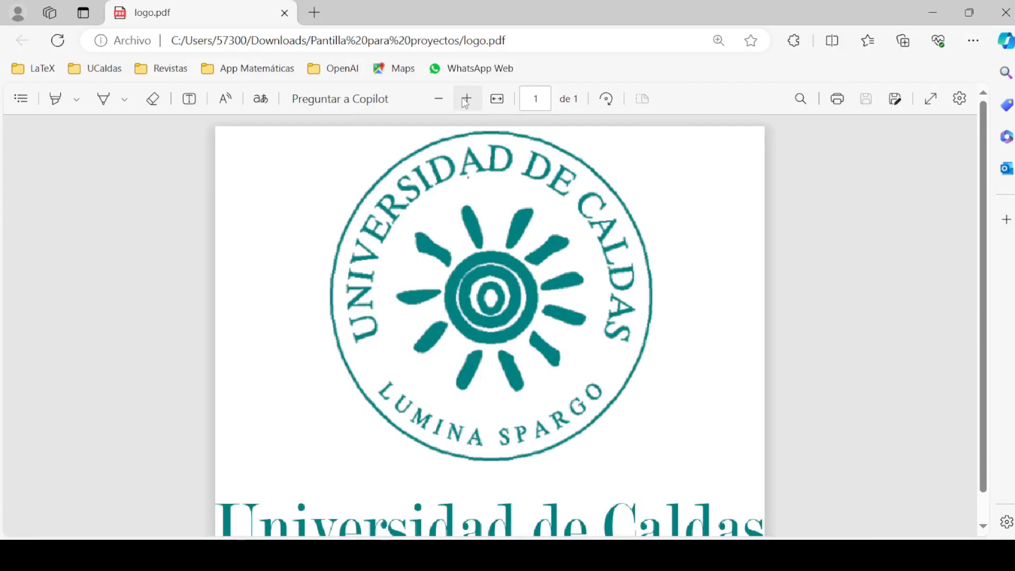
pyautogui.click(468, 100)
pyautogui.scroll(-3, 548, 316)
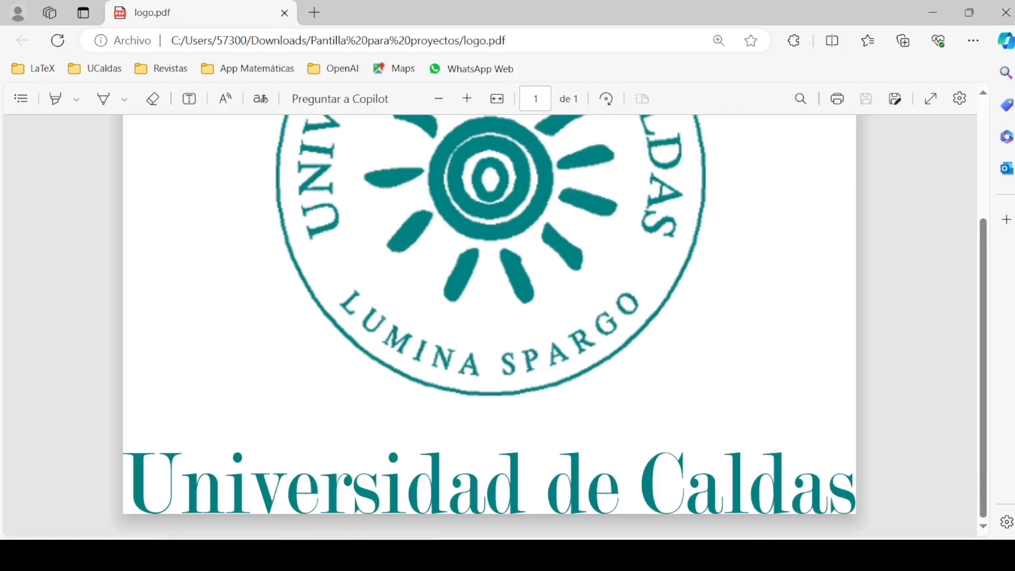
# Return to the Proyecto1 Overleaf tab in Chrome and bring up main.tex's file menu
pyautogui.moveTo(296, 555)
pyautogui.click(219, 470)
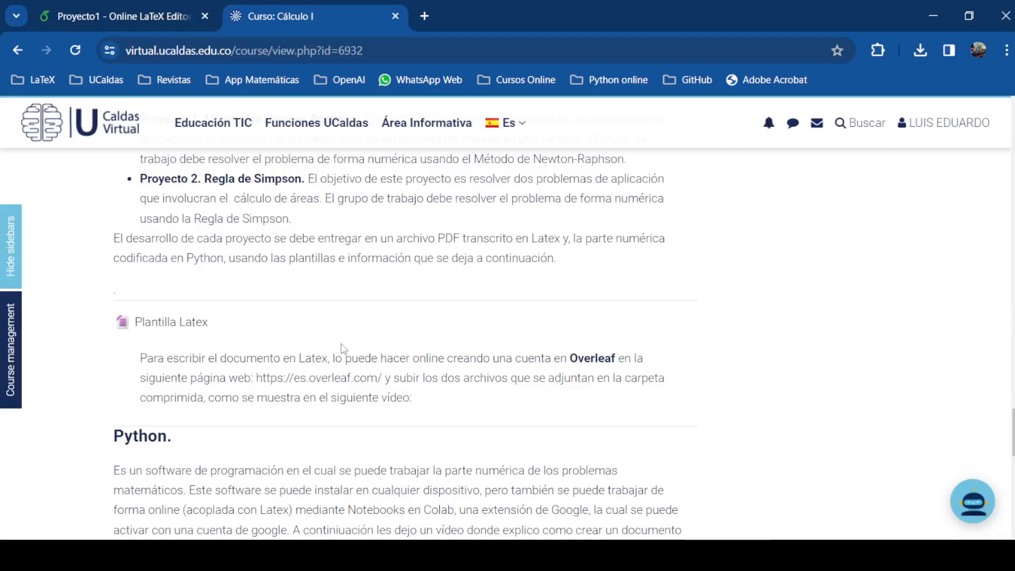
pyautogui.click(121, 15)
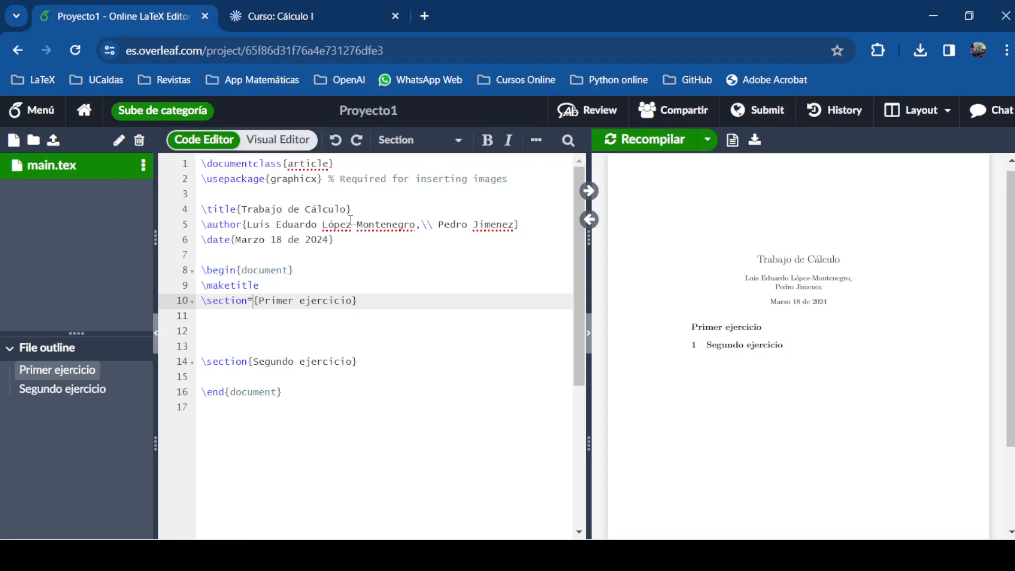
pyautogui.click(144, 166)
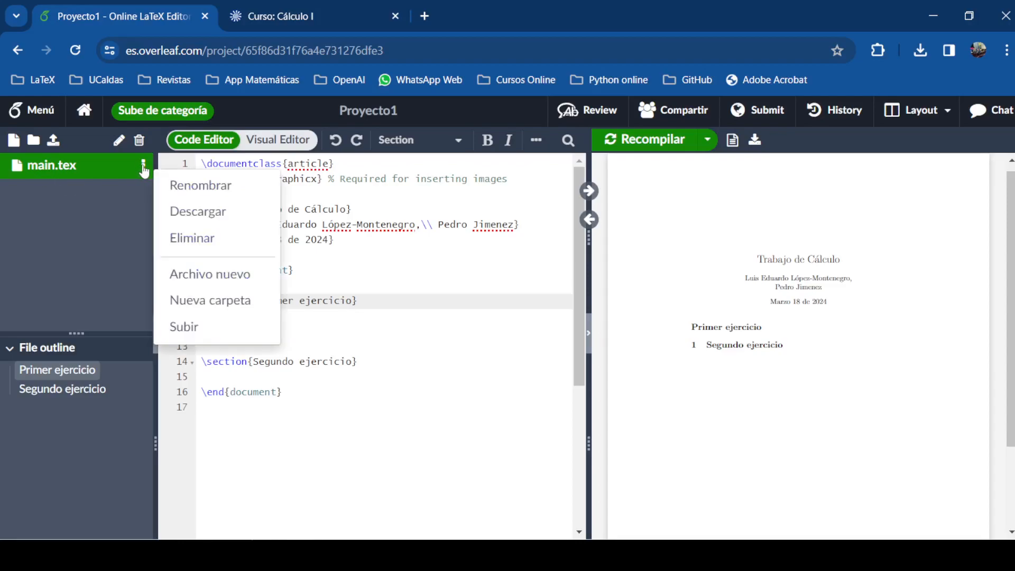
# Delete main.tex from Proyecto1, confirming the permanent deletion
pyautogui.click(200, 240)
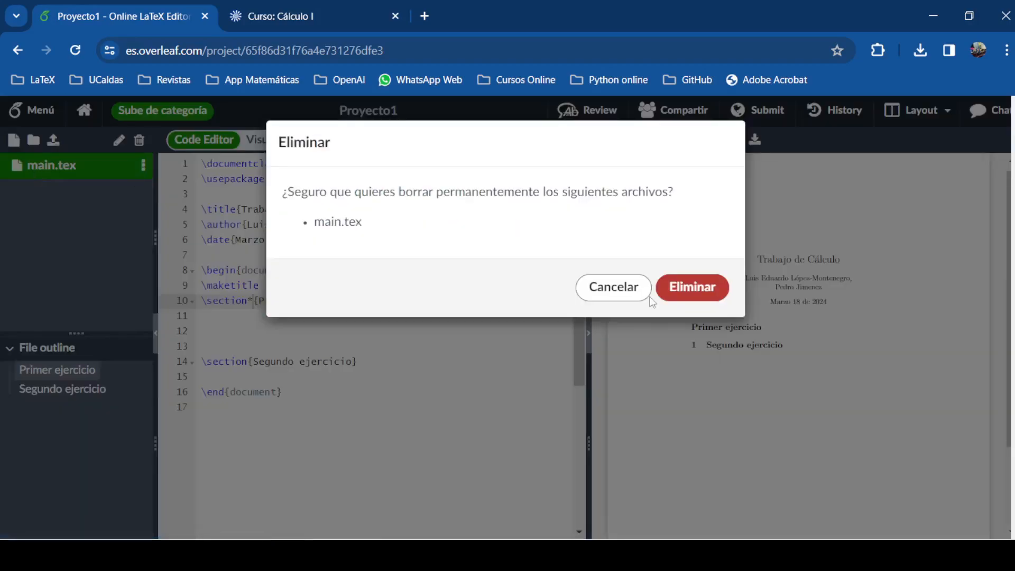
pyautogui.click(678, 289)
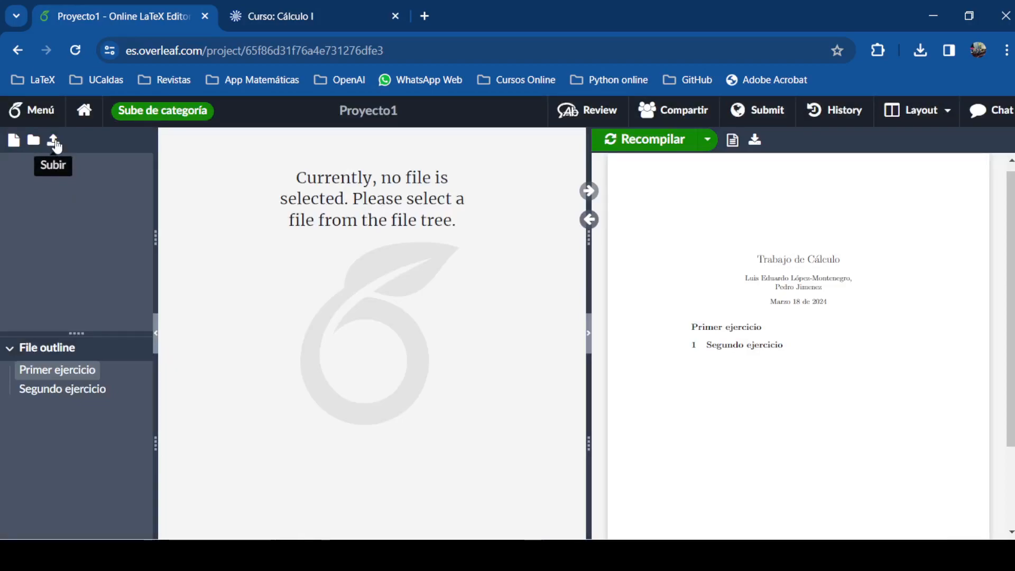
# Upload logo.pdf and Main.tex from Pantilla para proyectos into Proyecto1, then open Main.tex
pyautogui.click(53, 141)
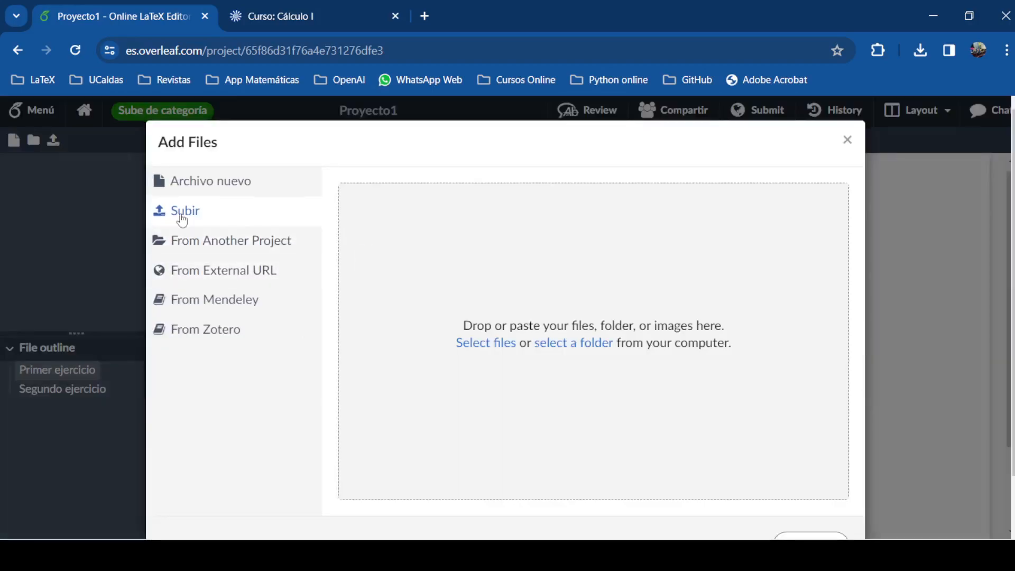
pyautogui.click(476, 348)
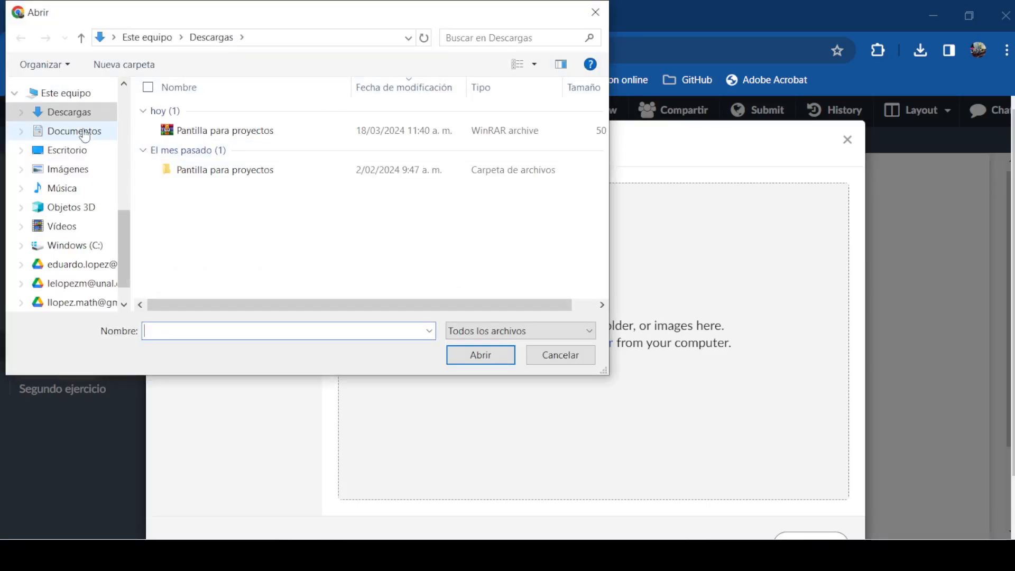
pyautogui.click(208, 177)
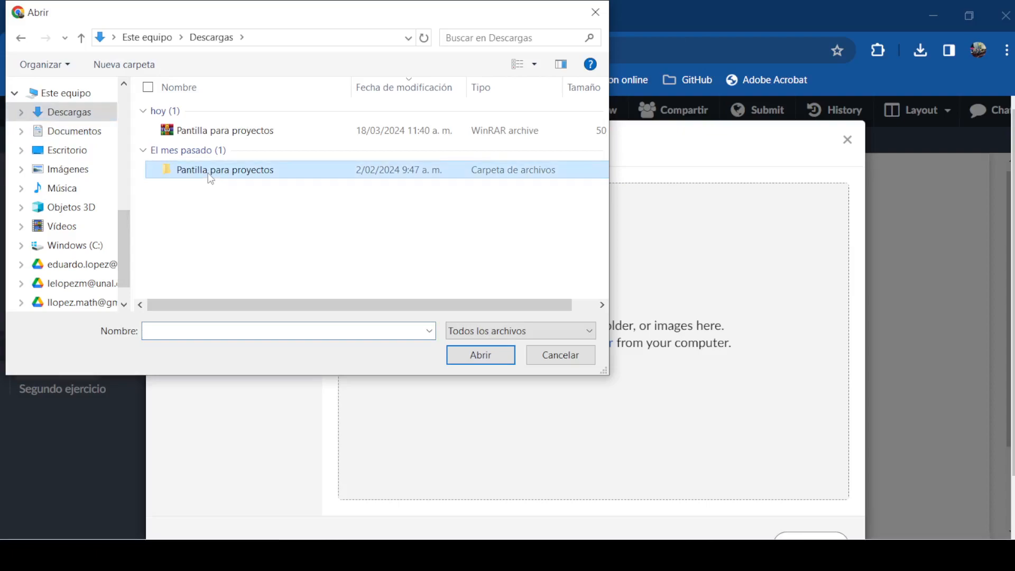
pyautogui.doubleClick(210, 179)
pyautogui.click(189, 118)
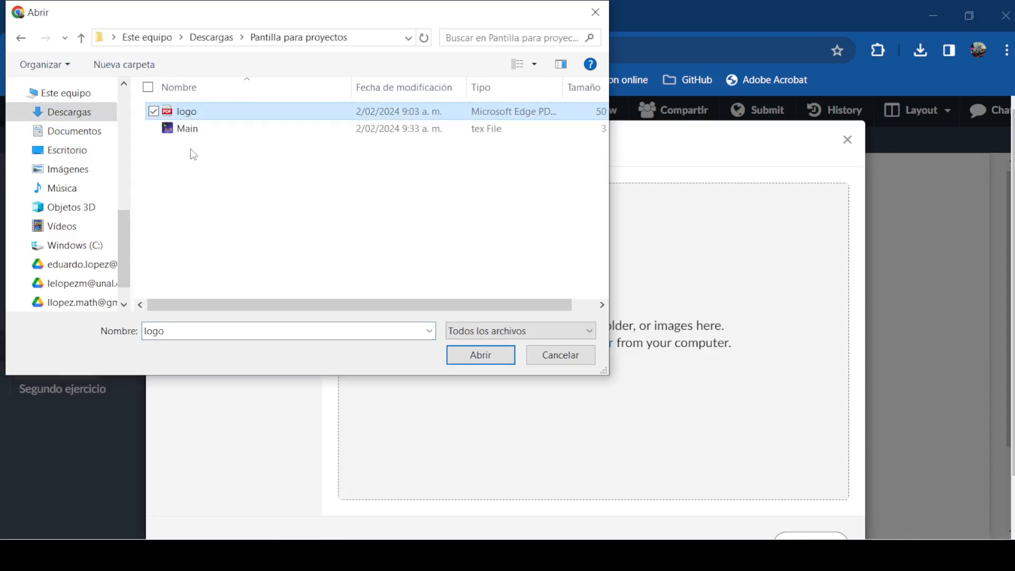
pyautogui.keyDown('ctrl'); pyautogui.click(188, 128); pyautogui.keyUp('ctrl')
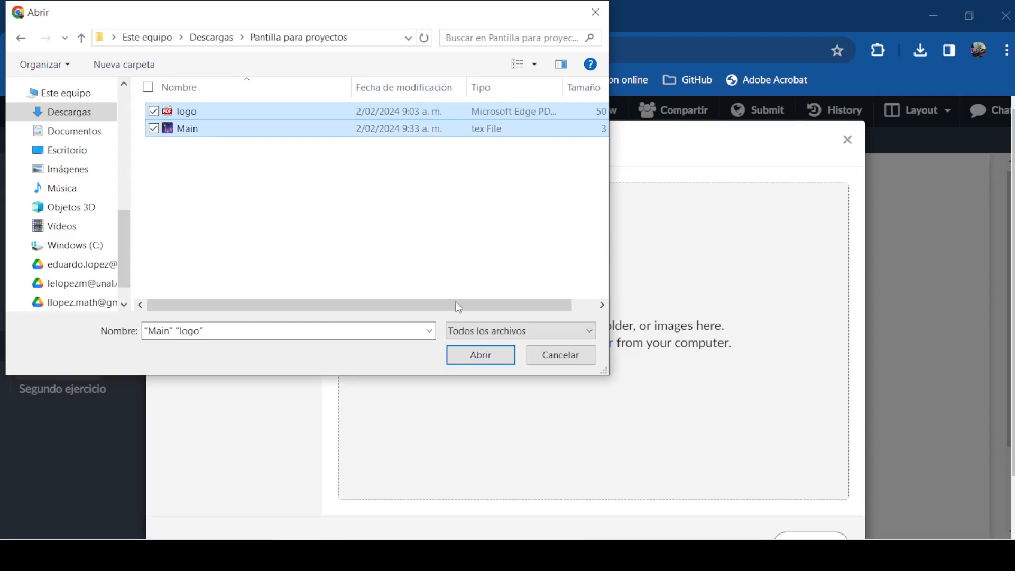
pyautogui.click(479, 355)
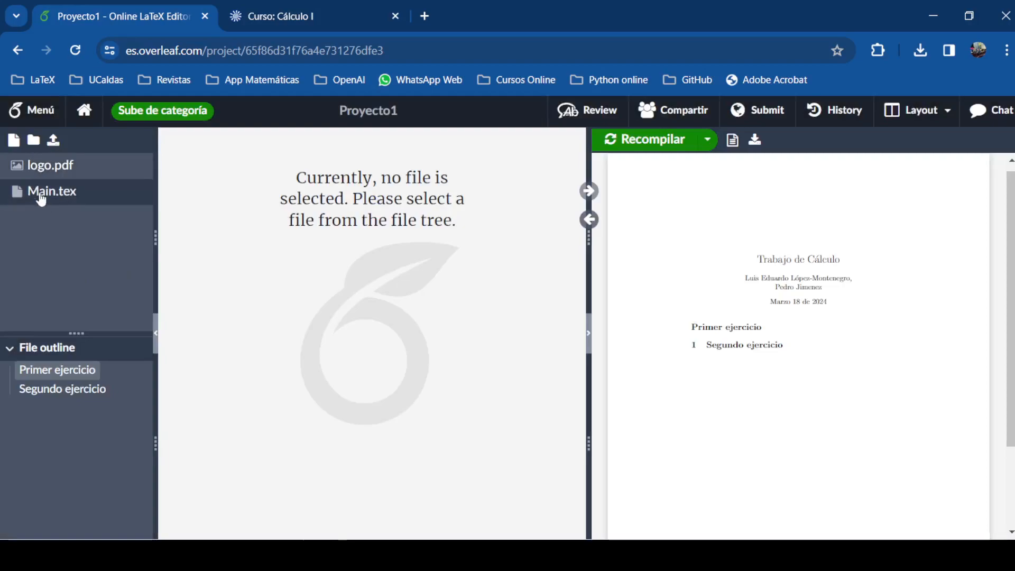
pyautogui.click(41, 196)
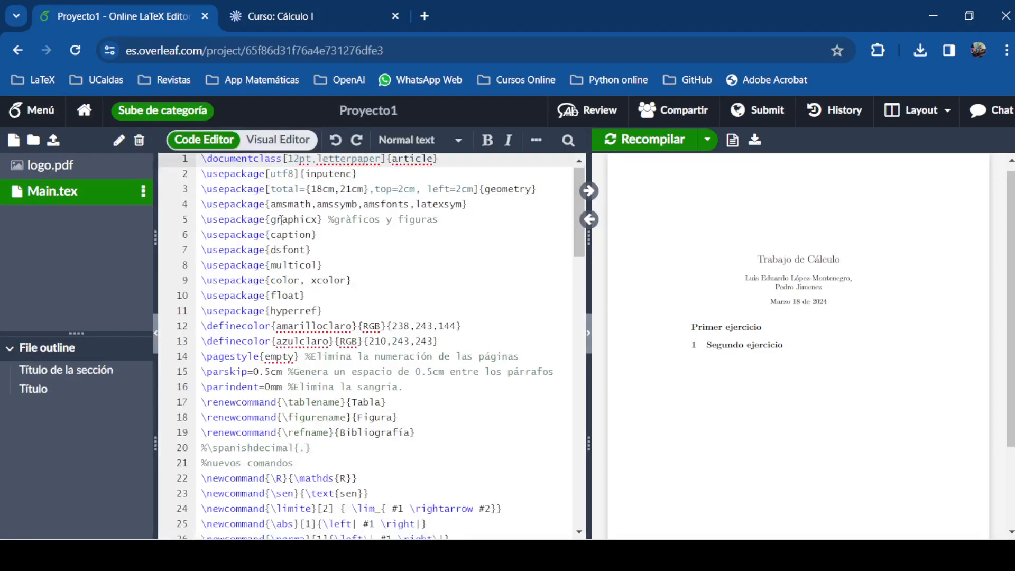
pyautogui.click(281, 220)
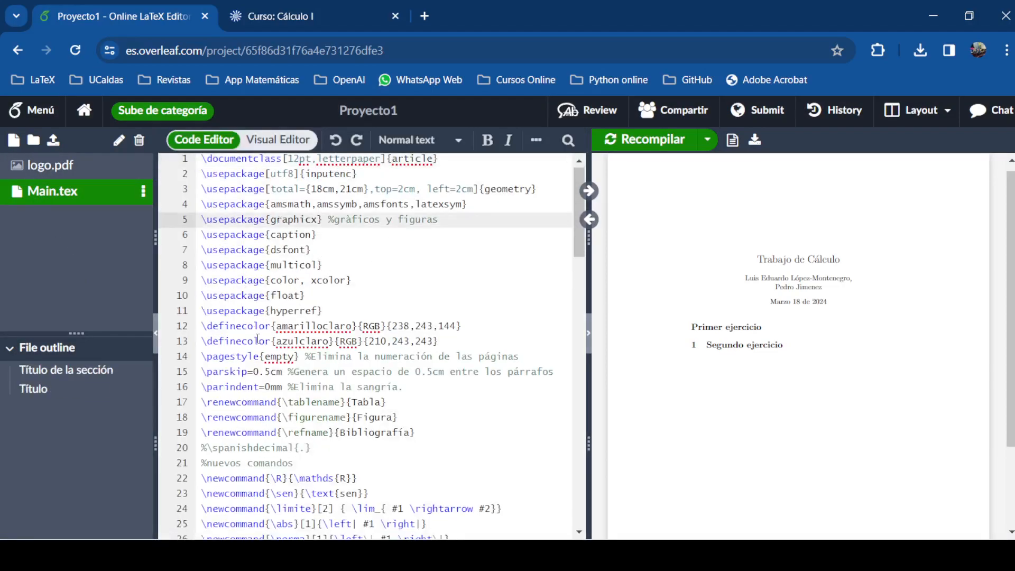
pyautogui.scroll(-10, 372, 374)
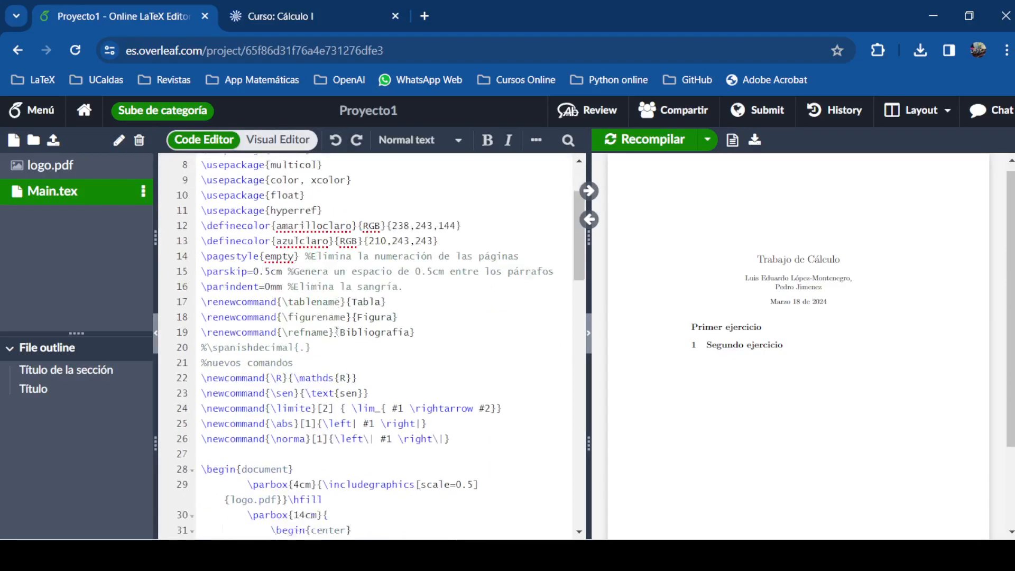
pyautogui.scroll(10, 344, 327)
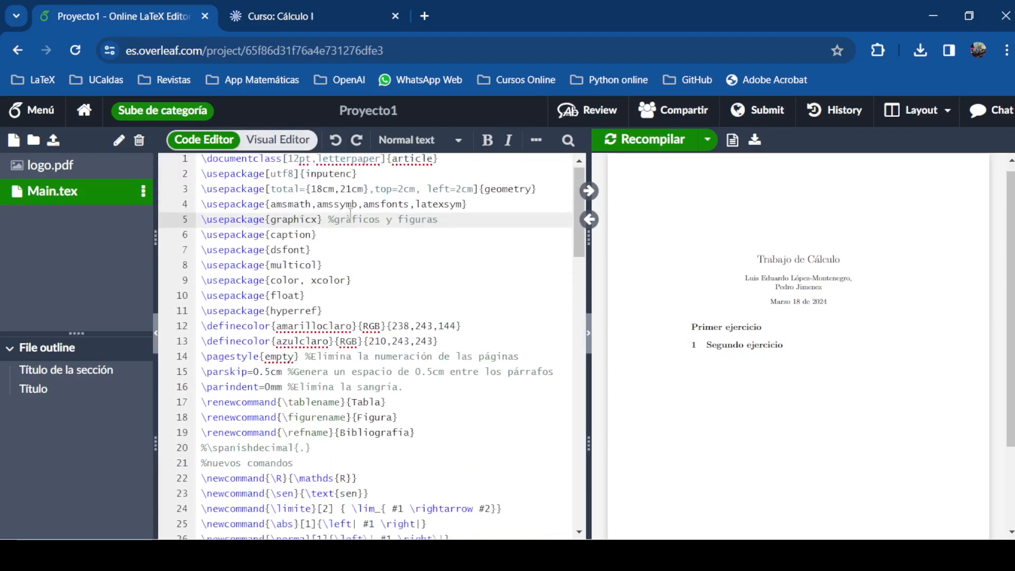
pyautogui.click(200, 190)
pyautogui.moveTo(200, 189); pyautogui.dragTo(530, 199)
pyautogui.click(331, 186)
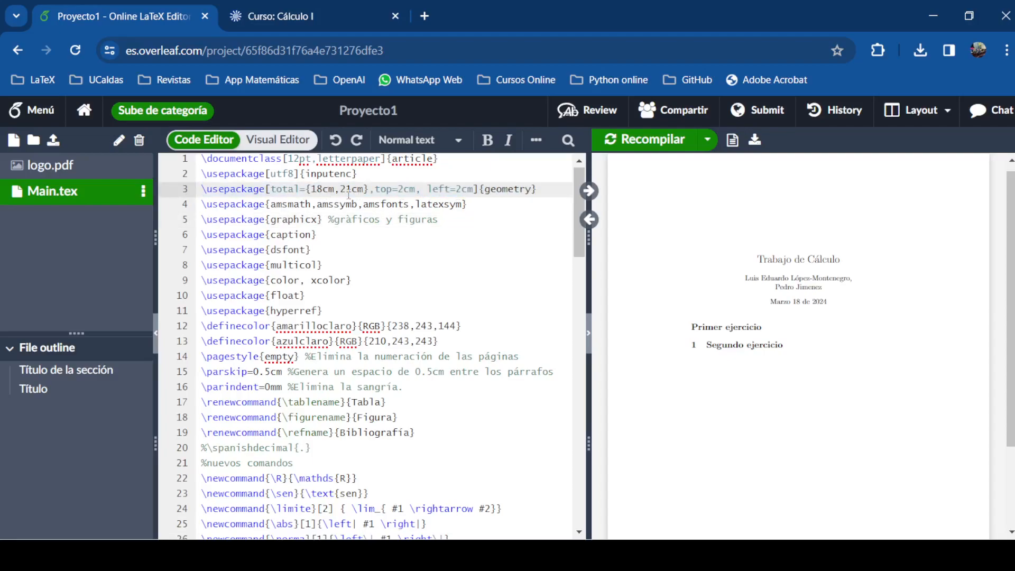
pyautogui.doubleClick(344, 188)
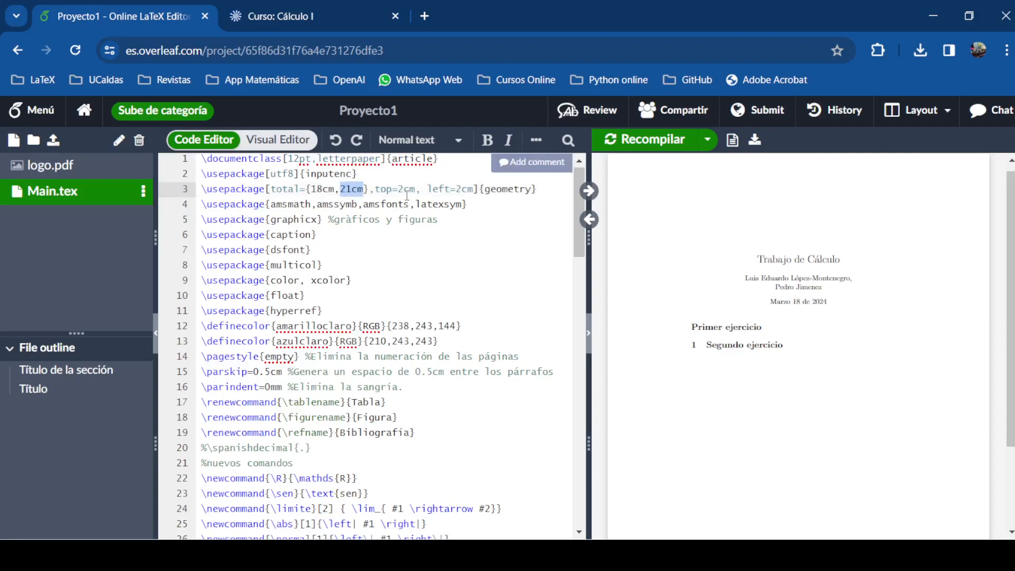
pyautogui.click(405, 191)
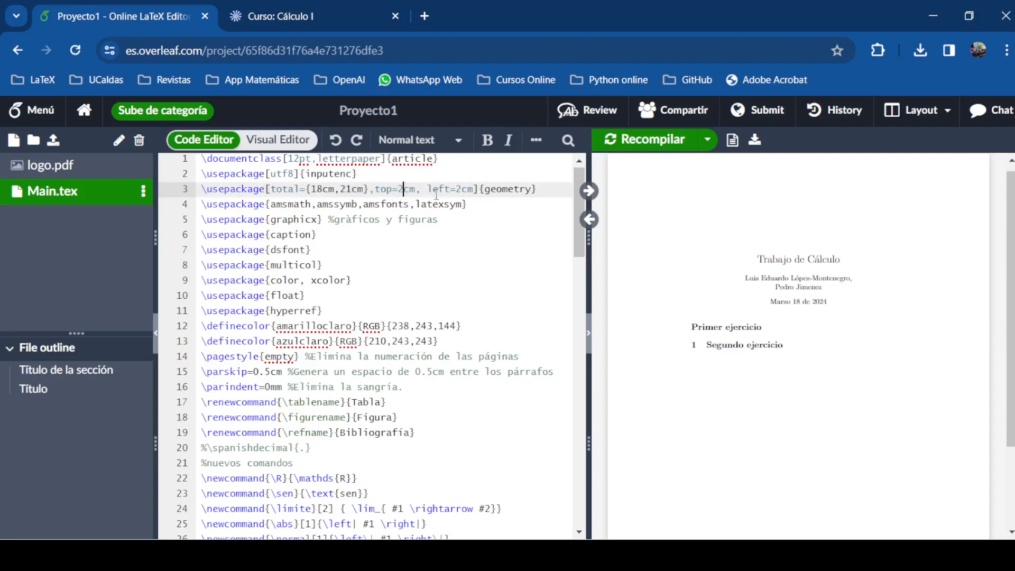
pyautogui.moveTo(460, 188); pyautogui.dragTo(456, 189)
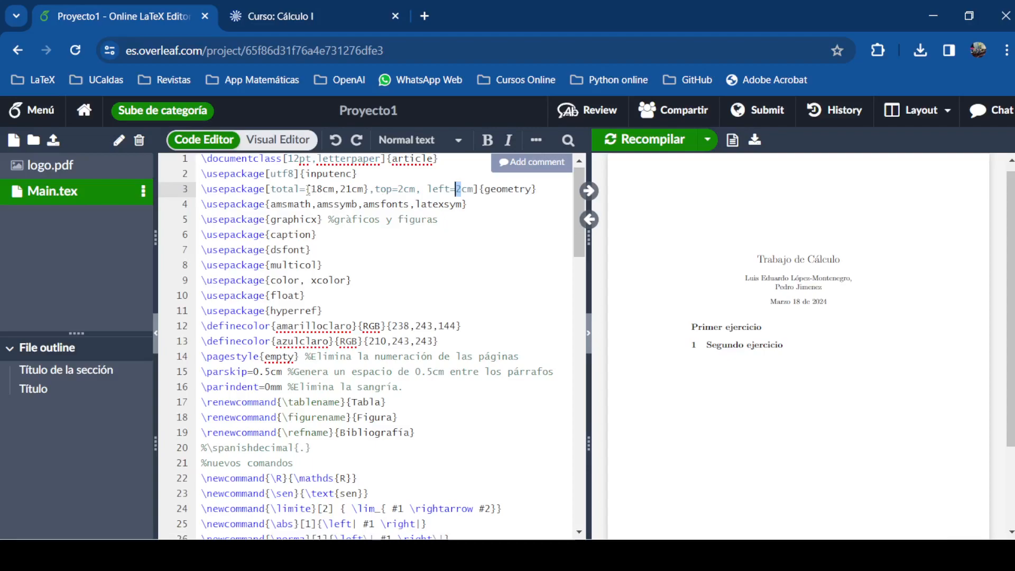
pyautogui.click(307, 189)
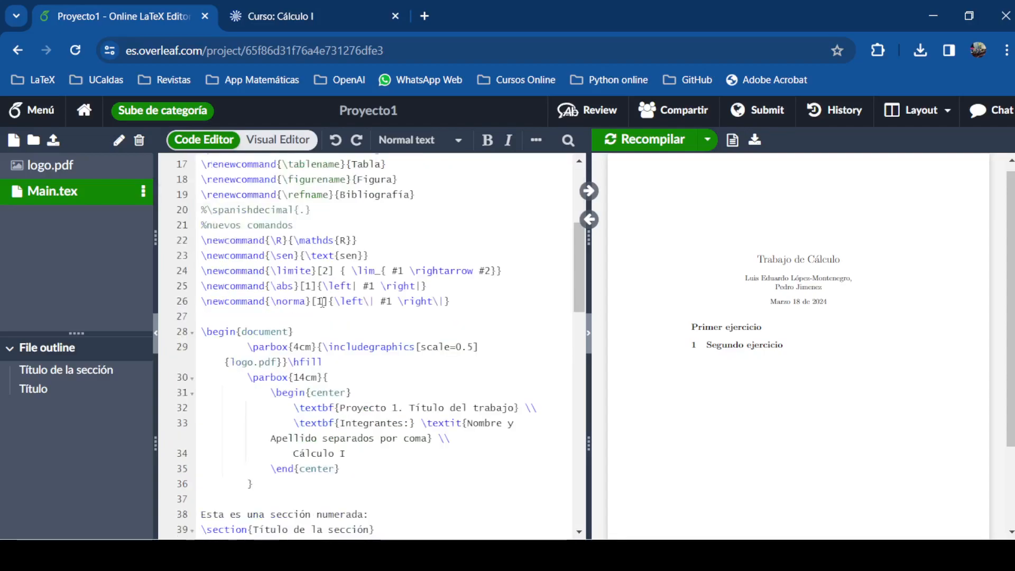
pyautogui.scroll(-6, 323, 303)
pyautogui.scroll(1, 340, 268)
pyautogui.scroll(2, 341, 268)
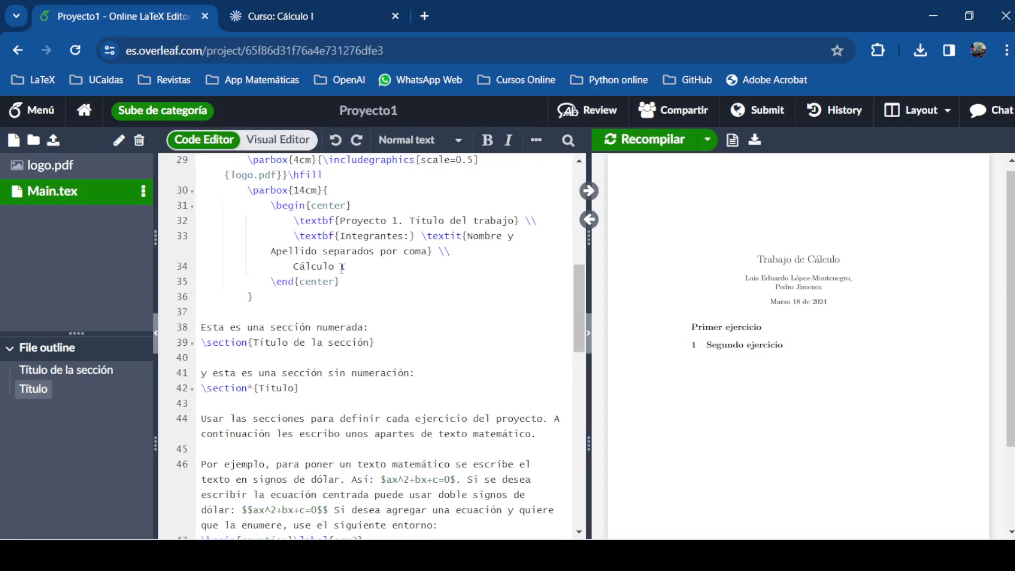
pyautogui.scroll(2, 326, 224)
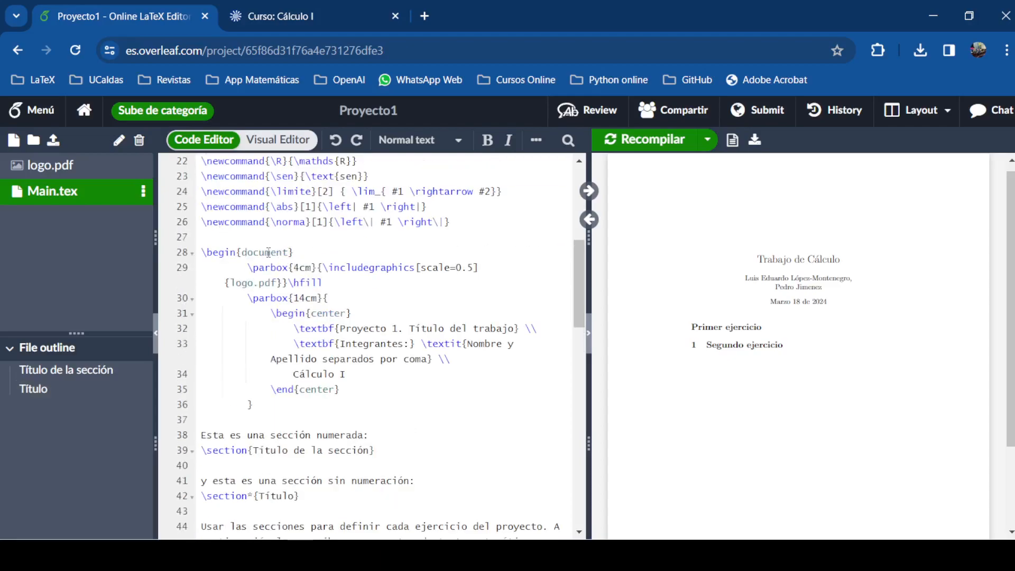
pyautogui.click(265, 253)
pyautogui.moveTo(294, 252); pyautogui.dragTo(200, 254)
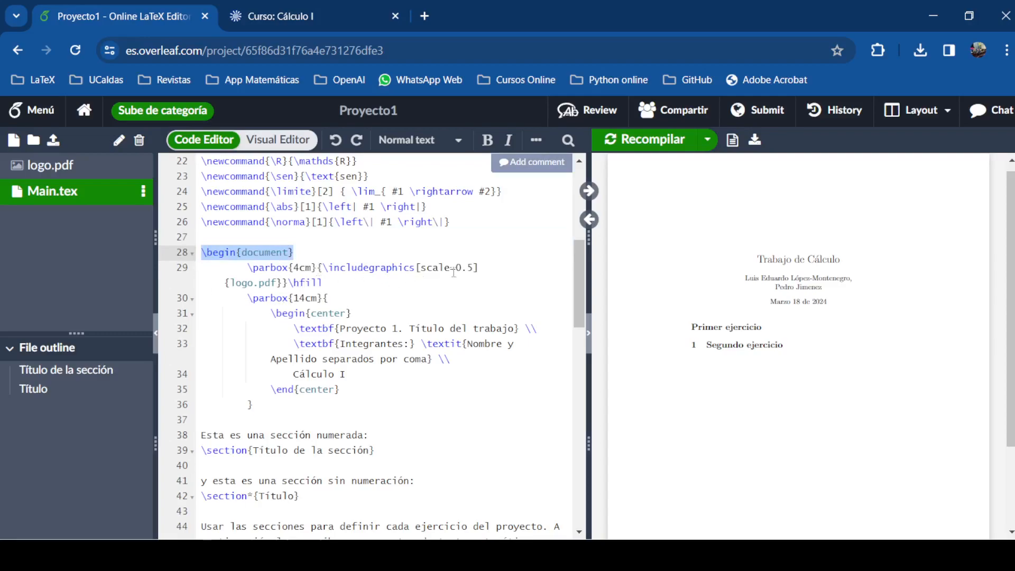
pyautogui.moveTo(247, 267); pyautogui.dragTo(416, 268)
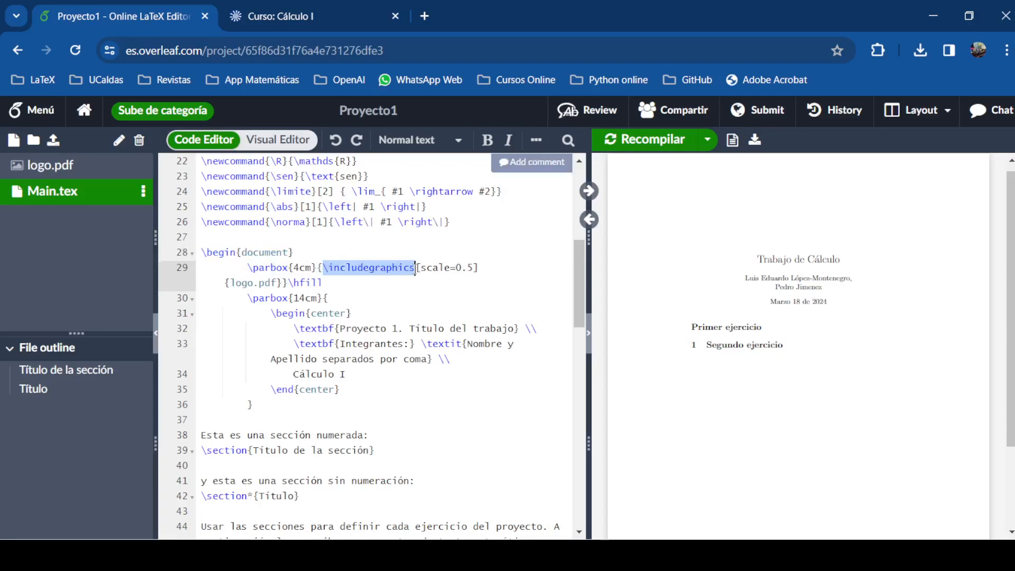
pyautogui.click(276, 284)
pyautogui.moveTo(276, 283); pyautogui.dragTo(230, 284)
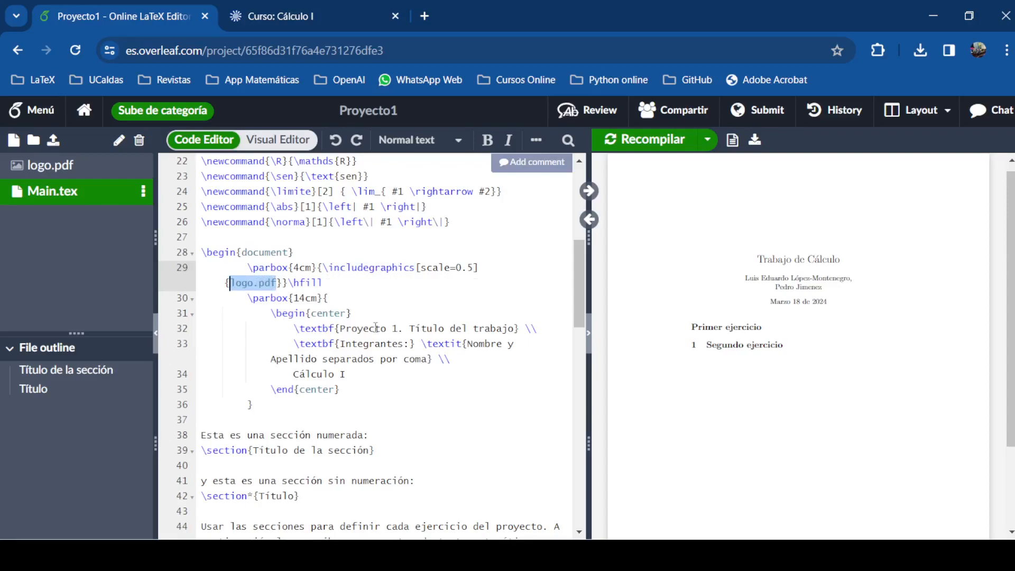
pyautogui.click(345, 329)
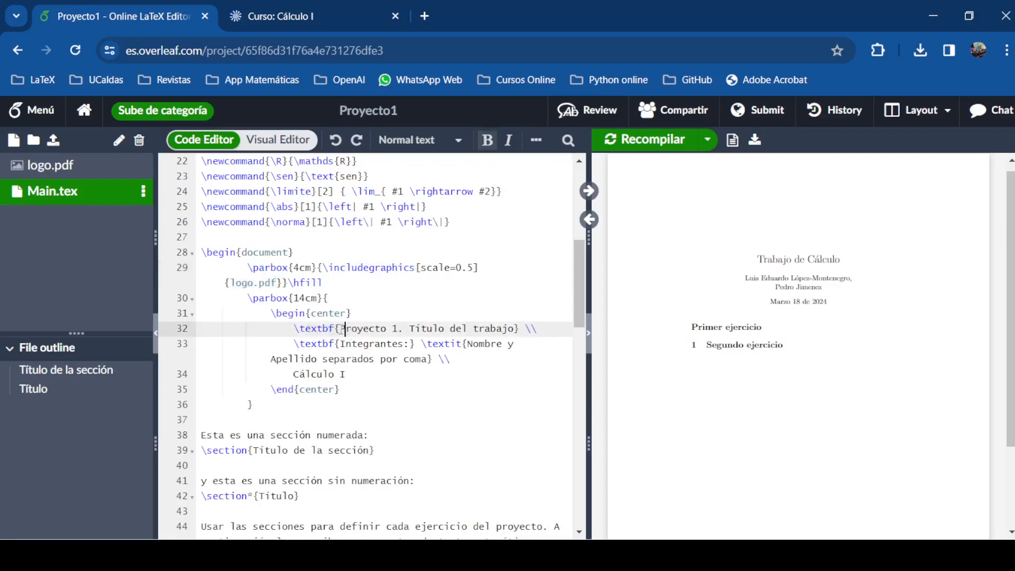
# Replace 'Título del trabajo' on line 32 with 'Método de Newton-Raphson'
pyautogui.moveTo(340, 329); pyautogui.dragTo(514, 329)
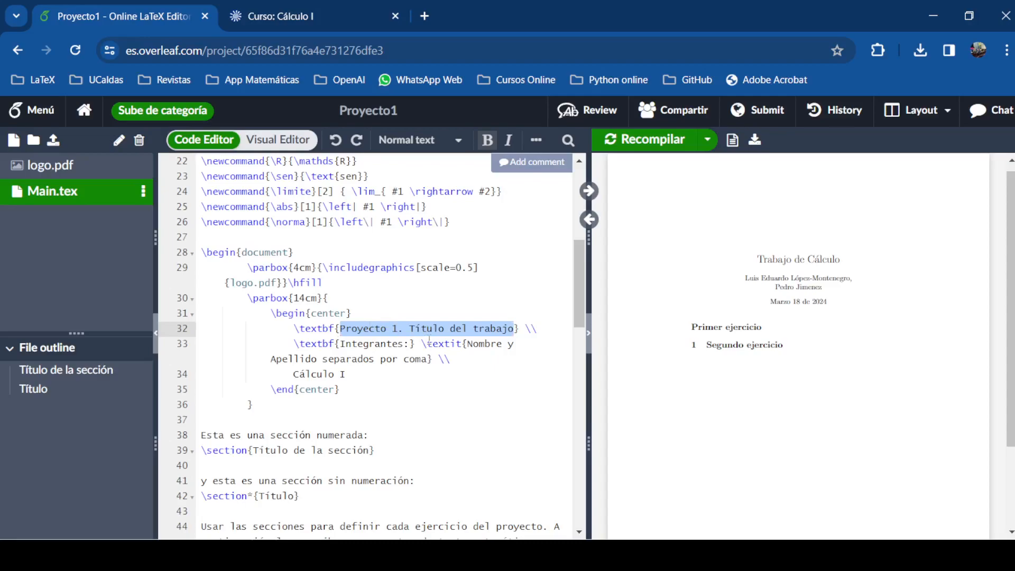
pyautogui.click(410, 328)
pyautogui.moveTo(410, 328); pyautogui.dragTo(513, 328)
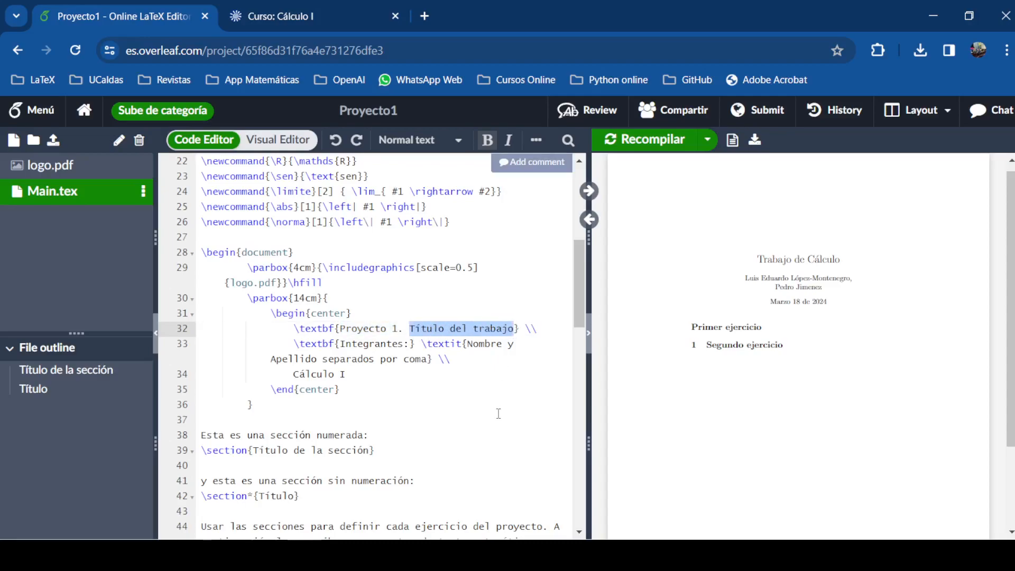
pyautogui.write('M')
pyautogui.write('étodo de N')
pyautogui.write('ewton')
pyautogui.write('-Raphso')
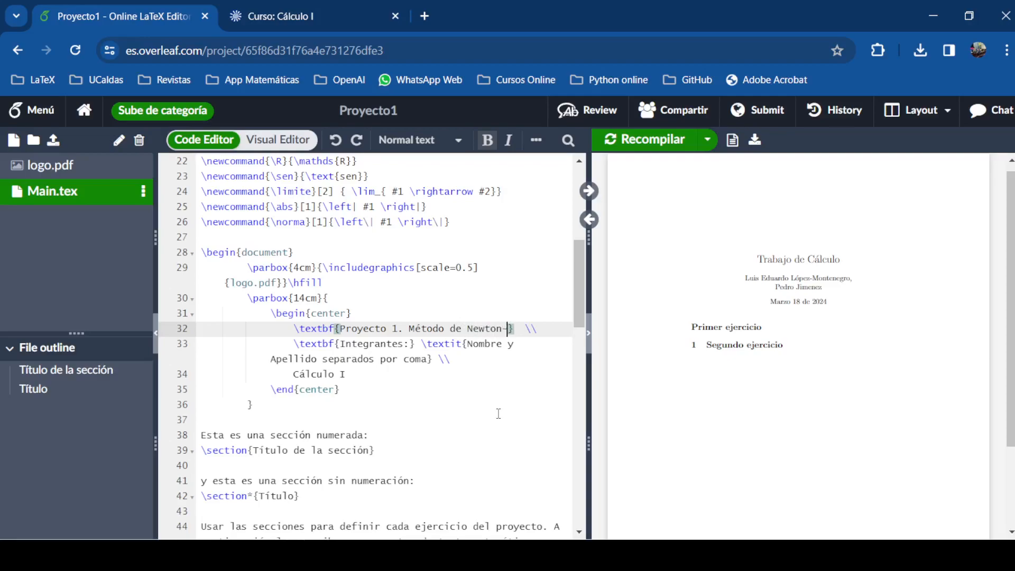
pyautogui.write('n')
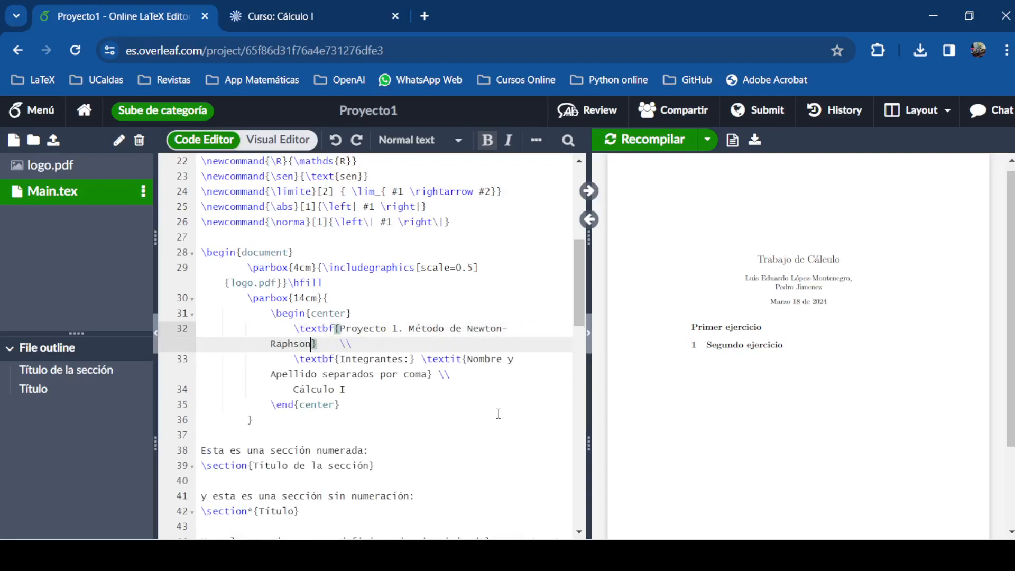
# Check the Integrantes and Cálculo I lines, then recompile to preview the new header
pyautogui.click(386, 359)
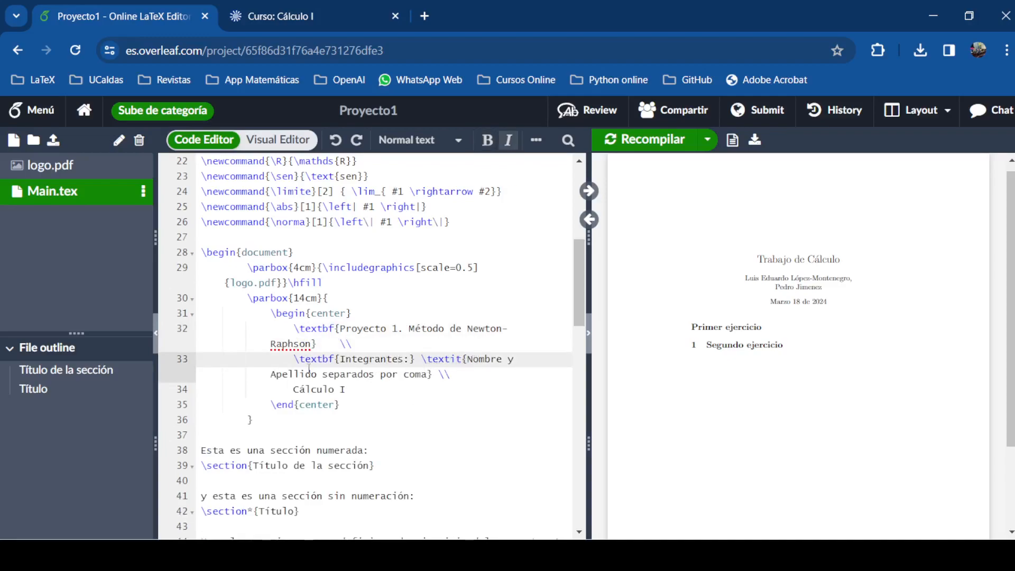
pyautogui.click(351, 374)
pyautogui.click(428, 376)
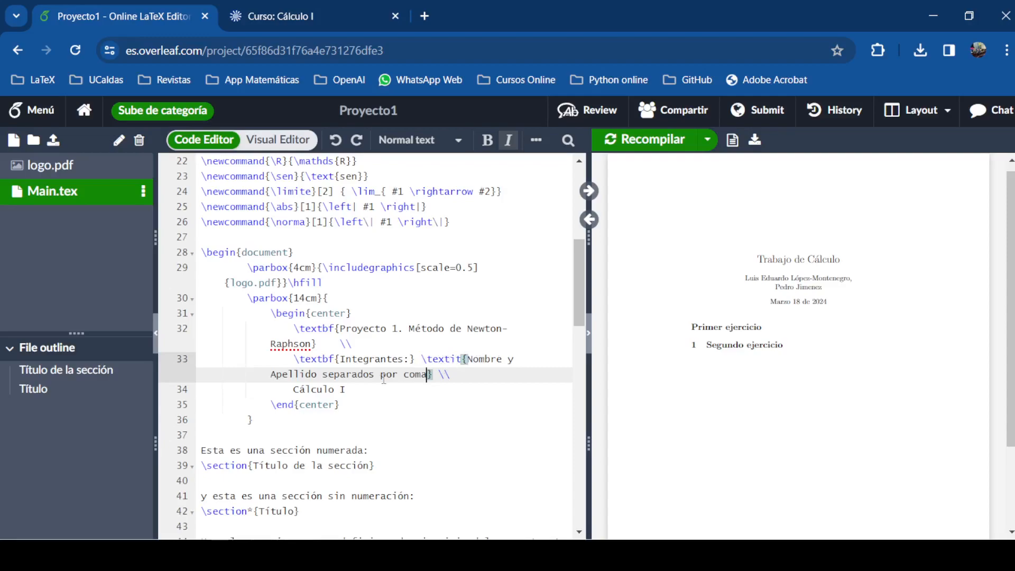
pyautogui.click(349, 390)
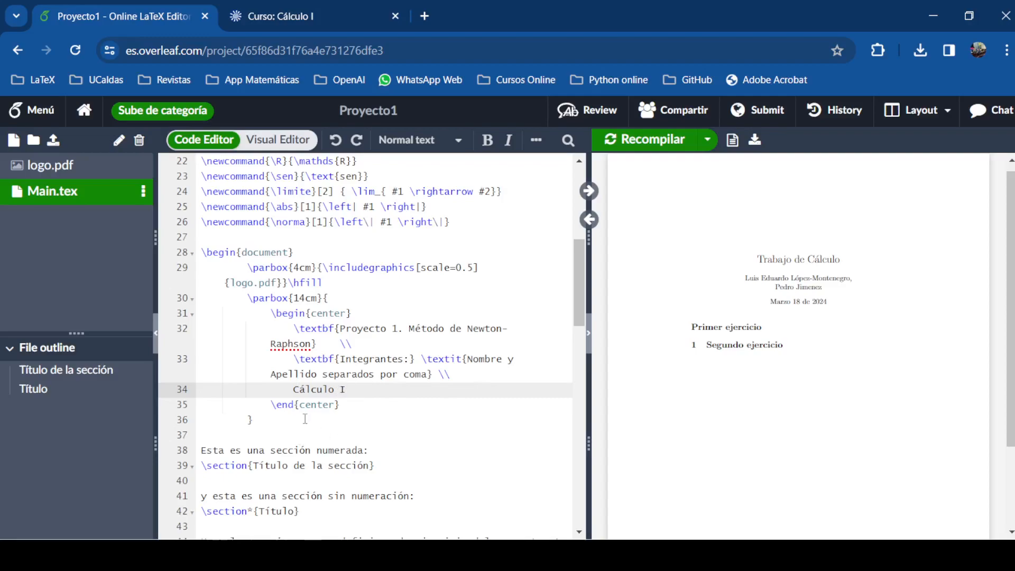
pyautogui.click(648, 140)
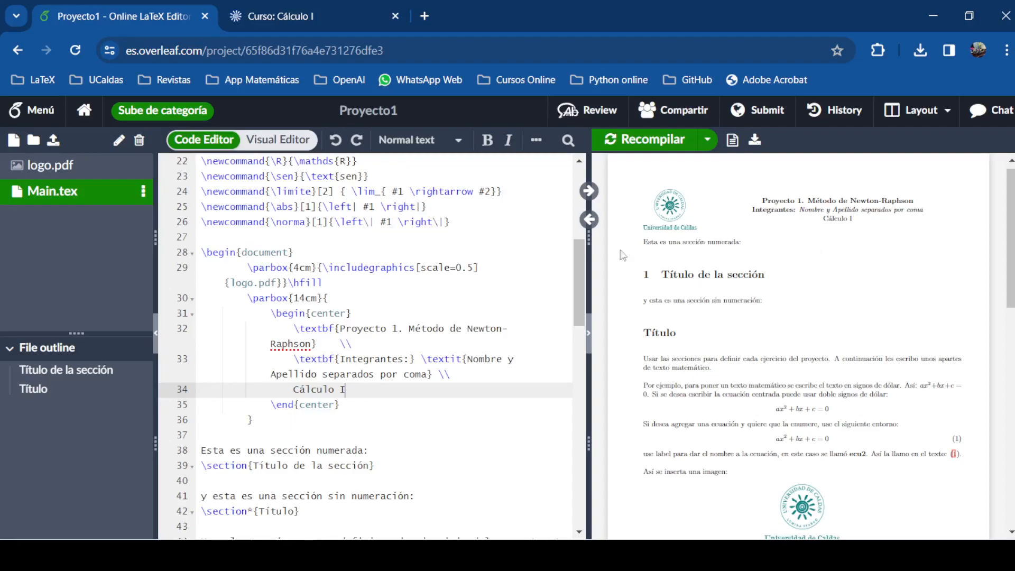
# Select the sentence 'Esta es una sección numerada:' on line 38 to remove it
pyautogui.click(269, 426)
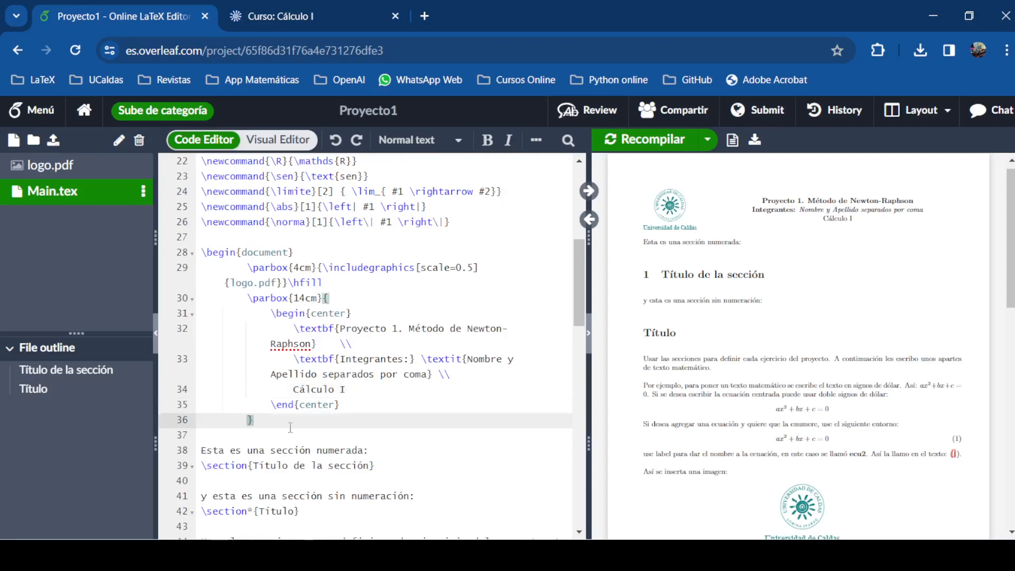
pyautogui.scroll(-2, 280, 420)
pyautogui.click(202, 373)
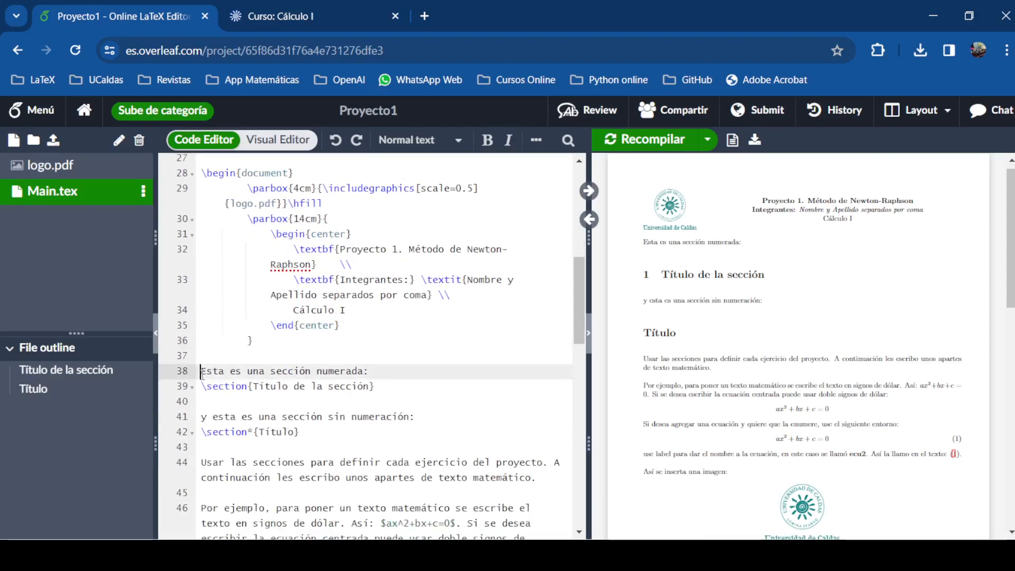
pyautogui.moveTo(202, 372); pyautogui.dragTo(357, 509)
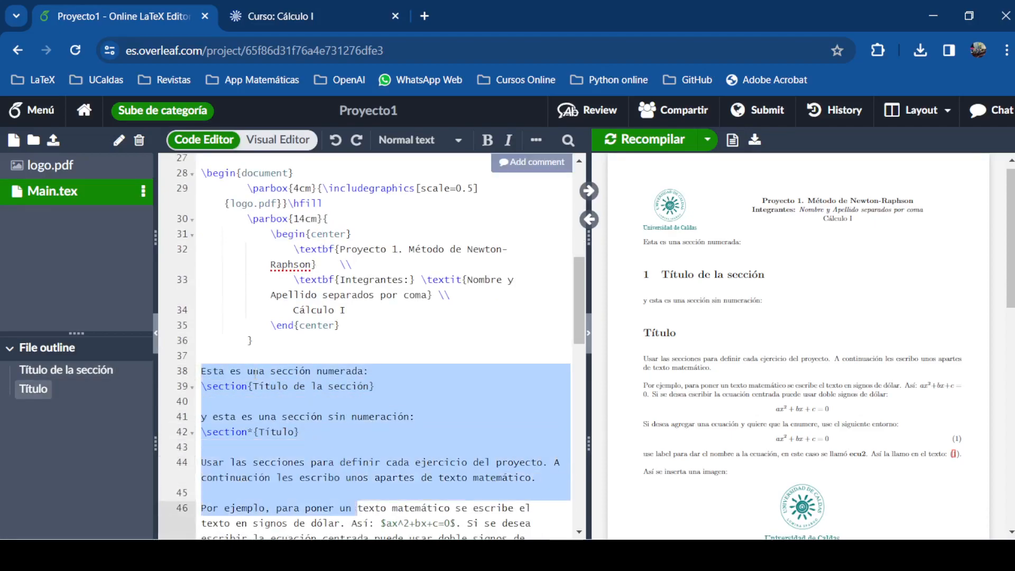
pyautogui.click(241, 372)
pyautogui.click(202, 372)
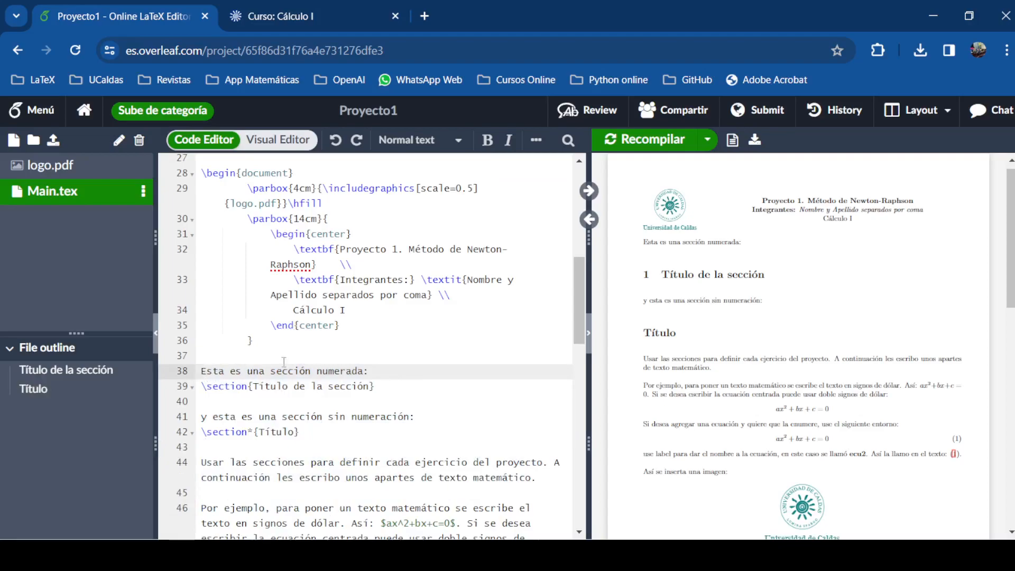
pyautogui.moveTo(375, 370); pyautogui.dragTo(189, 381)
# Retitle the section 'Gráfica de la función', fixing the accent and removing the trailing space
pyautogui.press('Delete')
pyautogui.press('Delete')
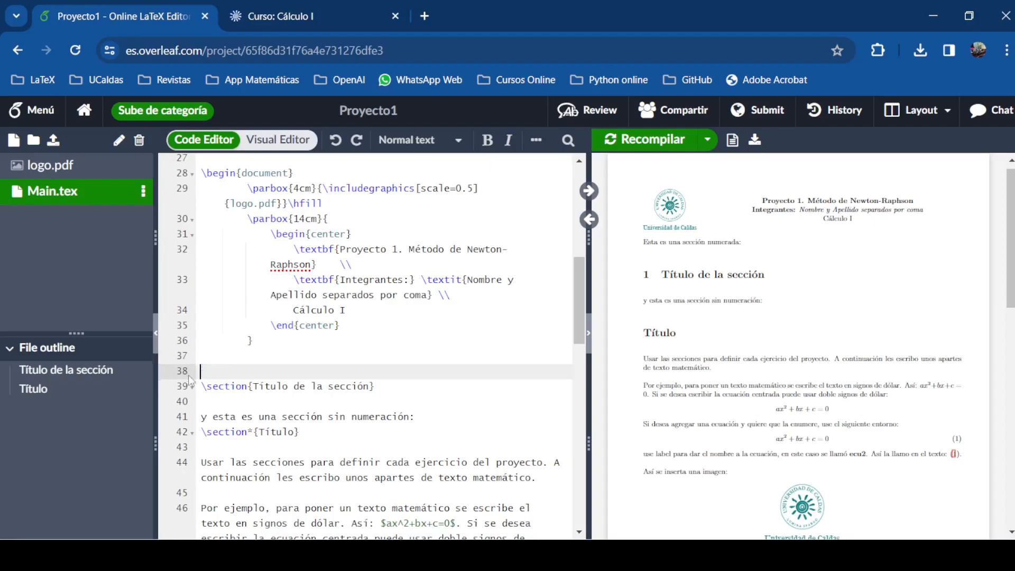
pyautogui.moveTo(254, 371); pyautogui.dragTo(373, 379)
pyautogui.write('Gr')
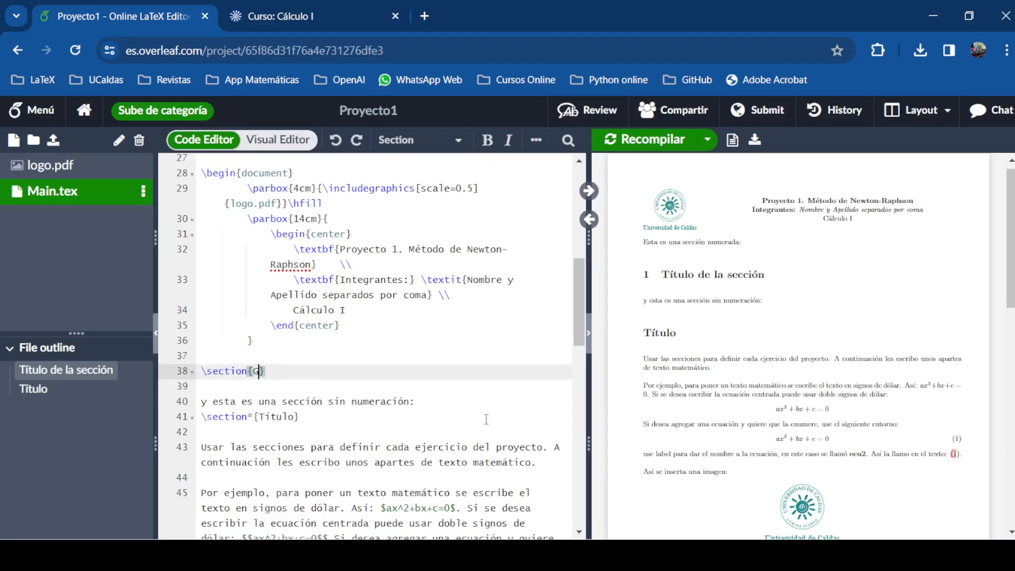
pyautogui.write('afica de ')
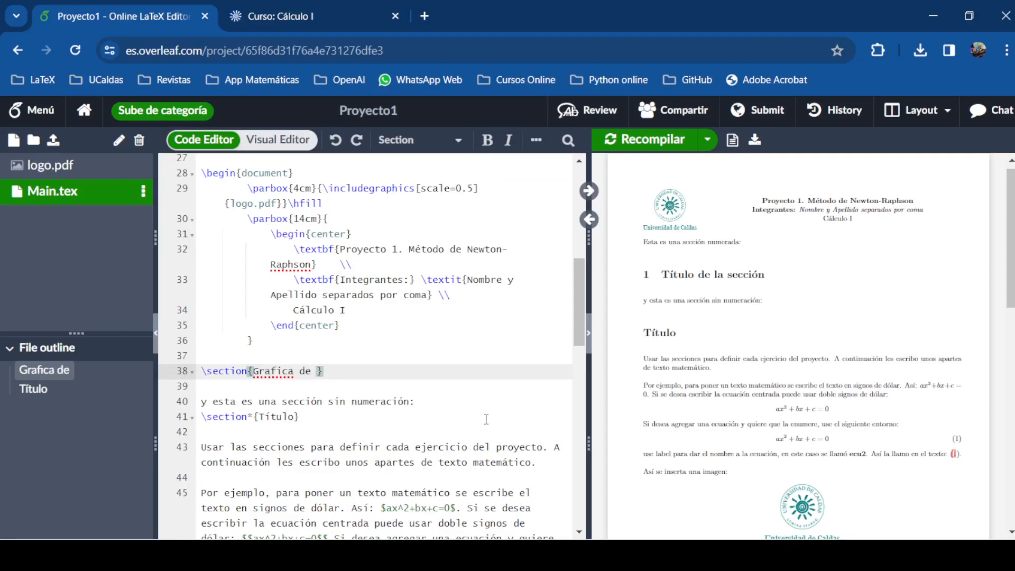
pyautogui.write('la función')
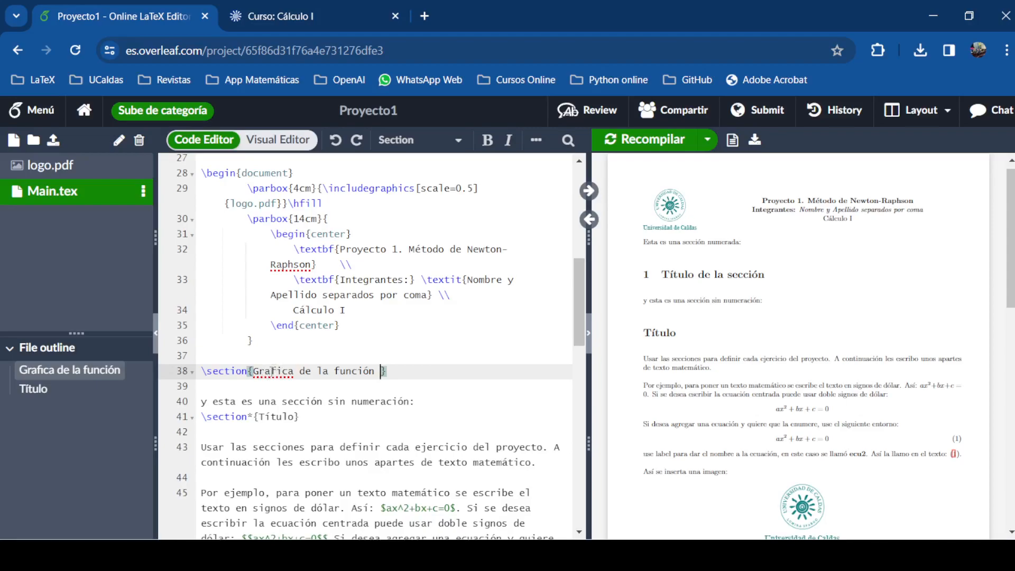
pyautogui.rightClick(255, 372)
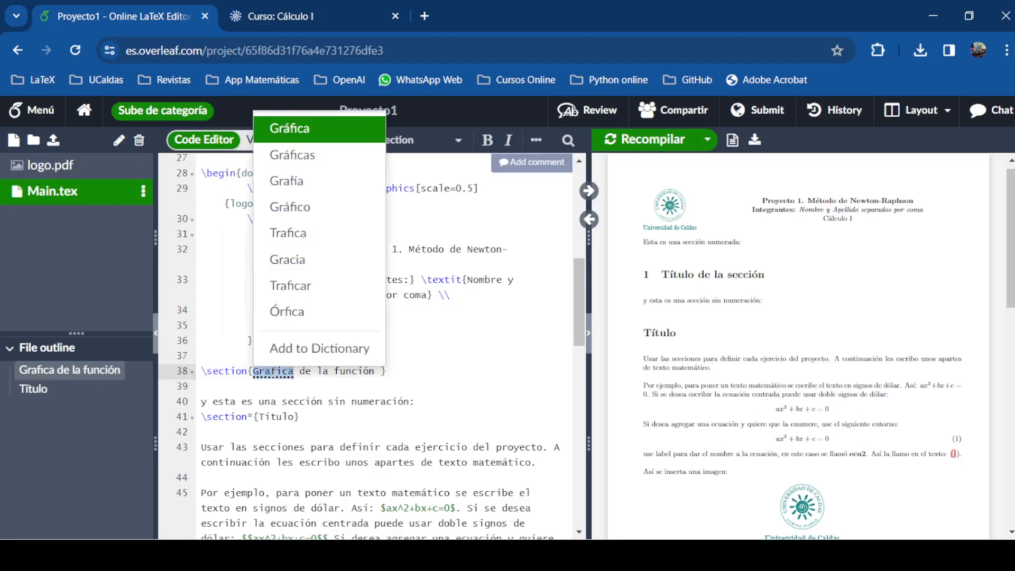
pyautogui.click(288, 130)
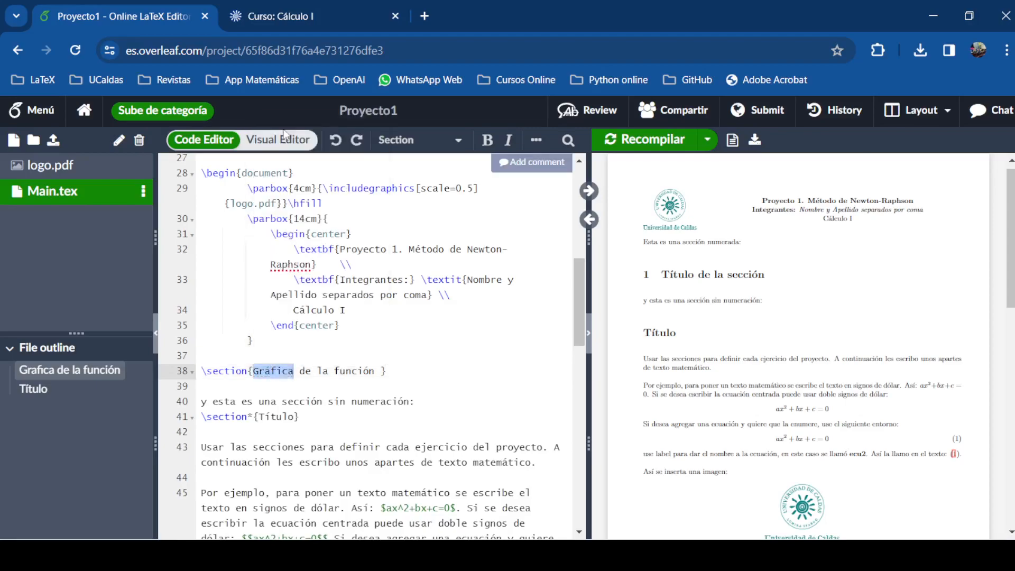
pyautogui.click(375, 372)
pyautogui.press('Delete')
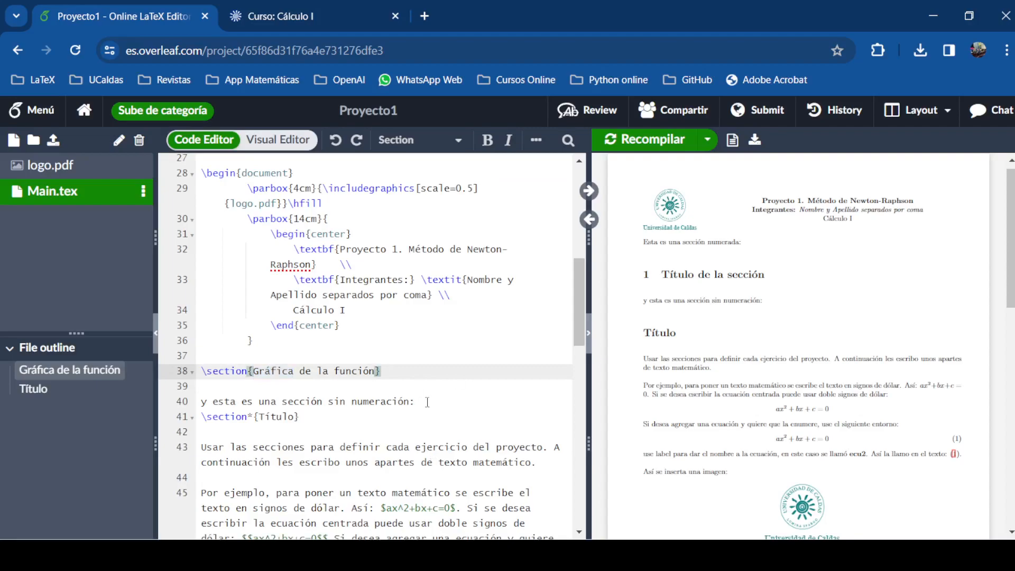
# Recompile, then add and remove a blank line below the section heading
pyautogui.click(639, 139)
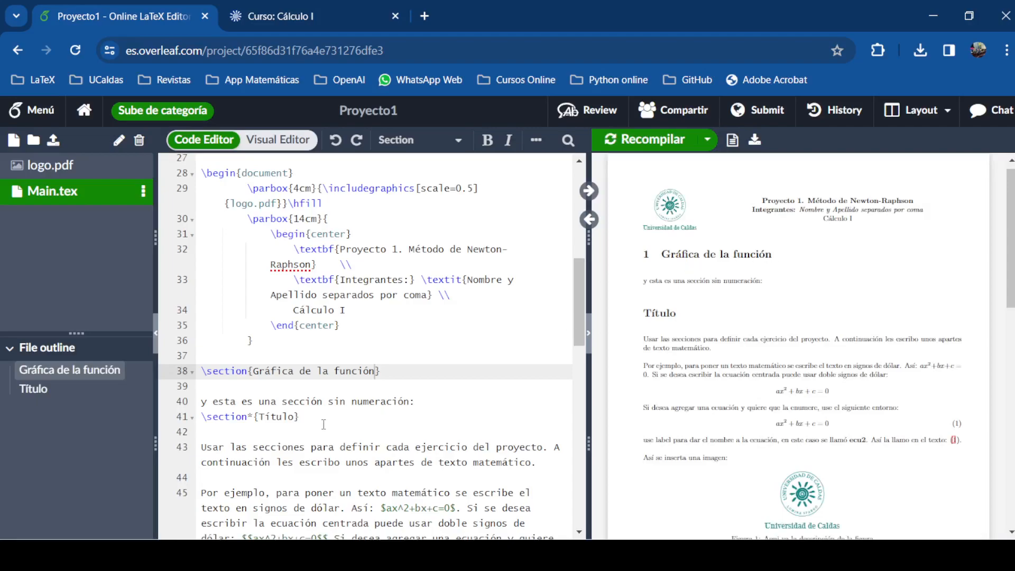
pyautogui.click(212, 391)
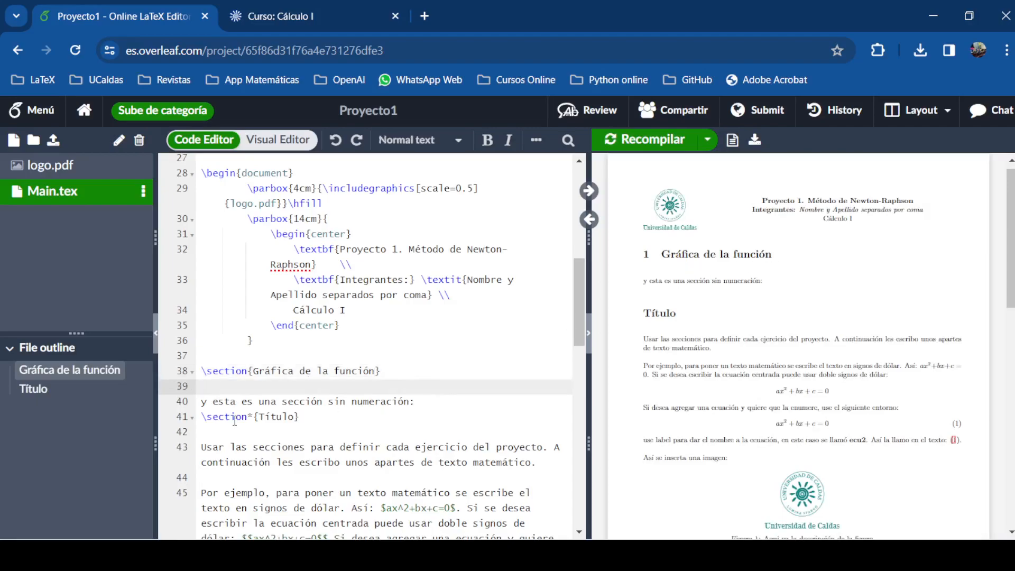
pyautogui.press('Return')
pyautogui.press('Up')
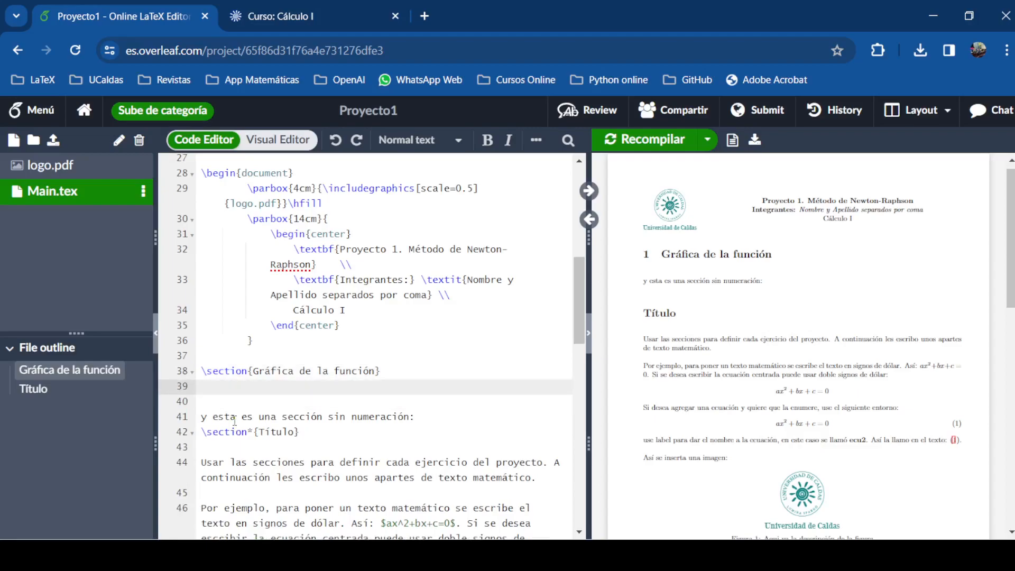
pyautogui.press('Delete')
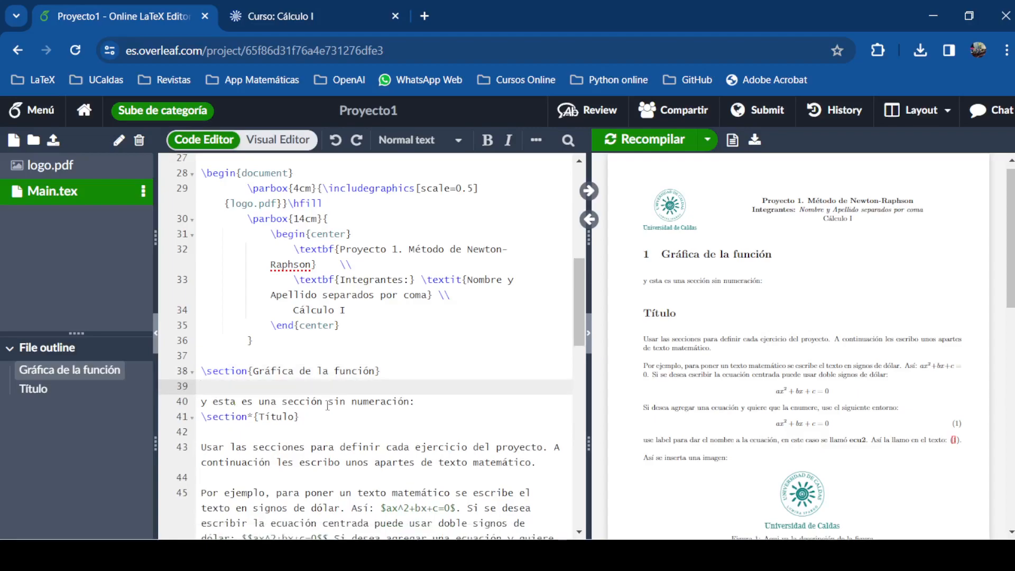
# Collapse the project file tree and drag the divider left to enlarge the PDF preview
pyautogui.moveTo(419, 405); pyautogui.dragTo(201, 402)
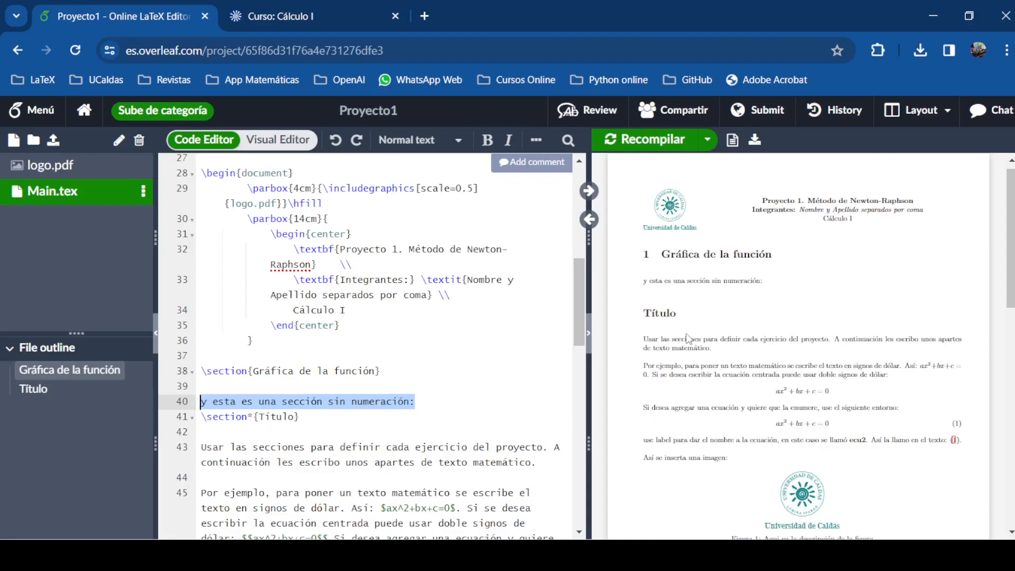
pyautogui.scroll(-12, 863, 431)
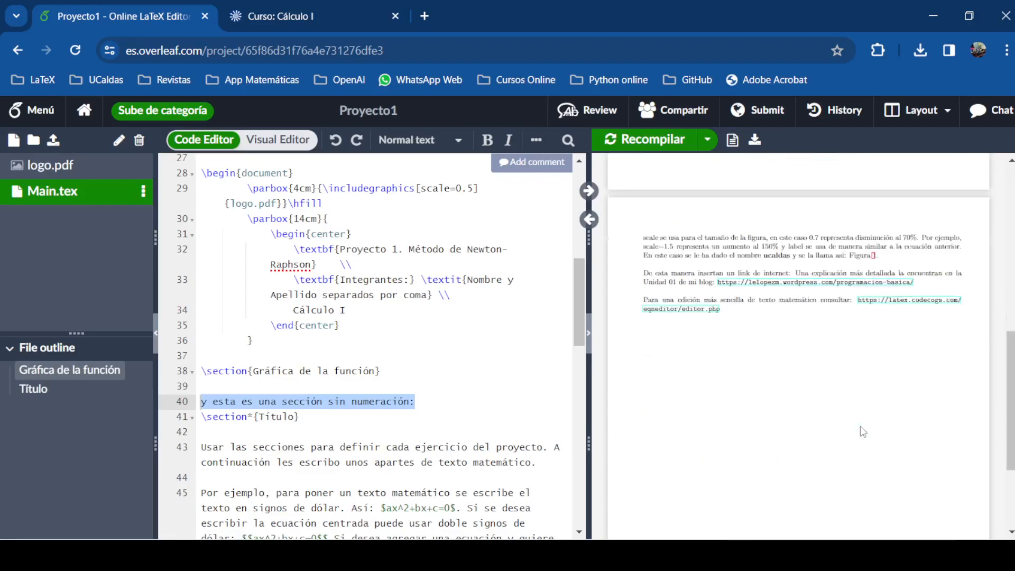
pyautogui.scroll(10, 751, 350)
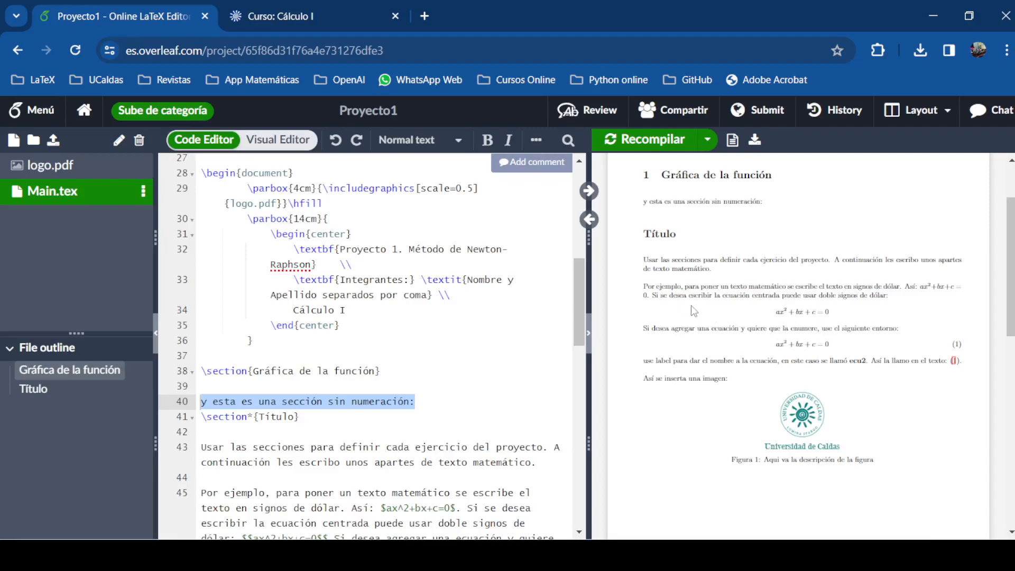
pyautogui.click(156, 338)
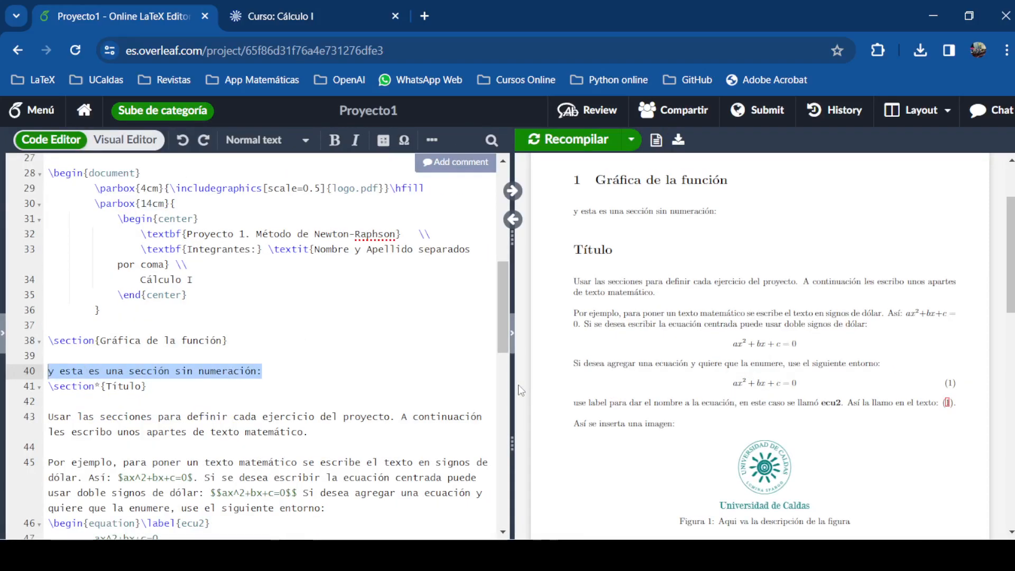
pyautogui.moveTo(512, 378); pyautogui.dragTo(363, 365)
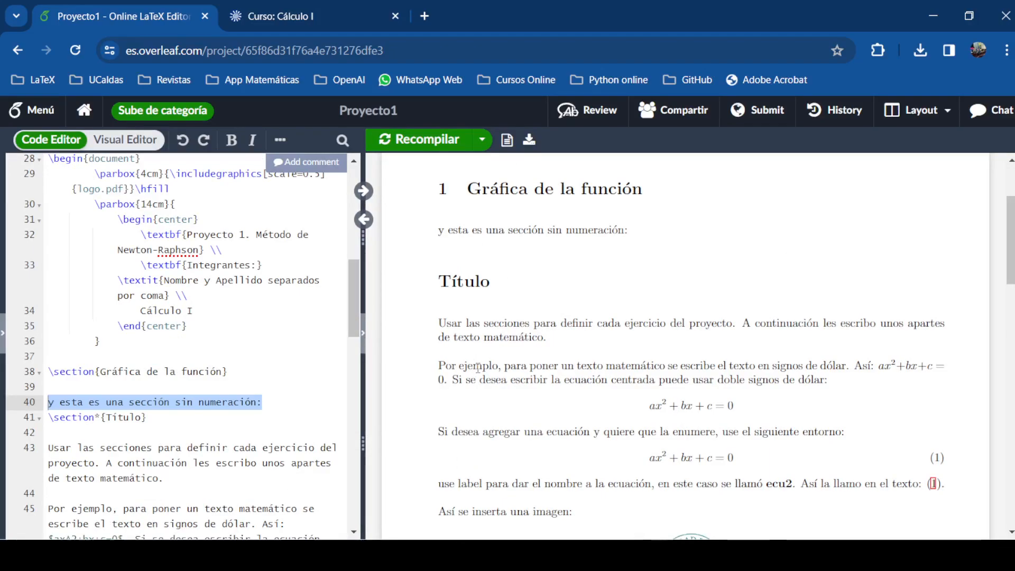
pyautogui.moveTo(505, 365); pyautogui.dragTo(845, 369)
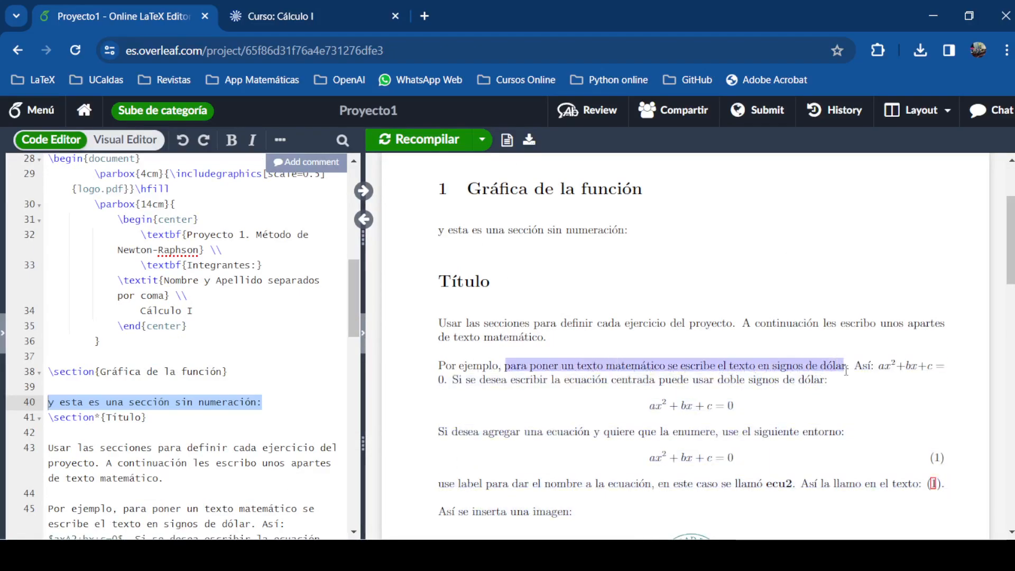
# Sync from the PDF's inline ax^2+bx+c=0 to its source on line 45 and inspect its $ delimiters
pyautogui.click(870, 368)
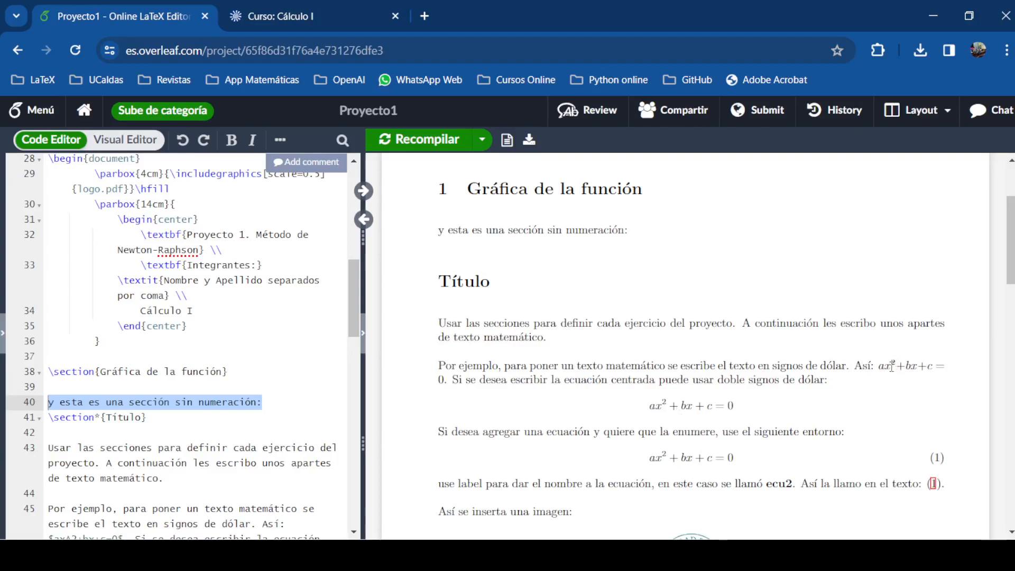
pyautogui.doubleClick(892, 366)
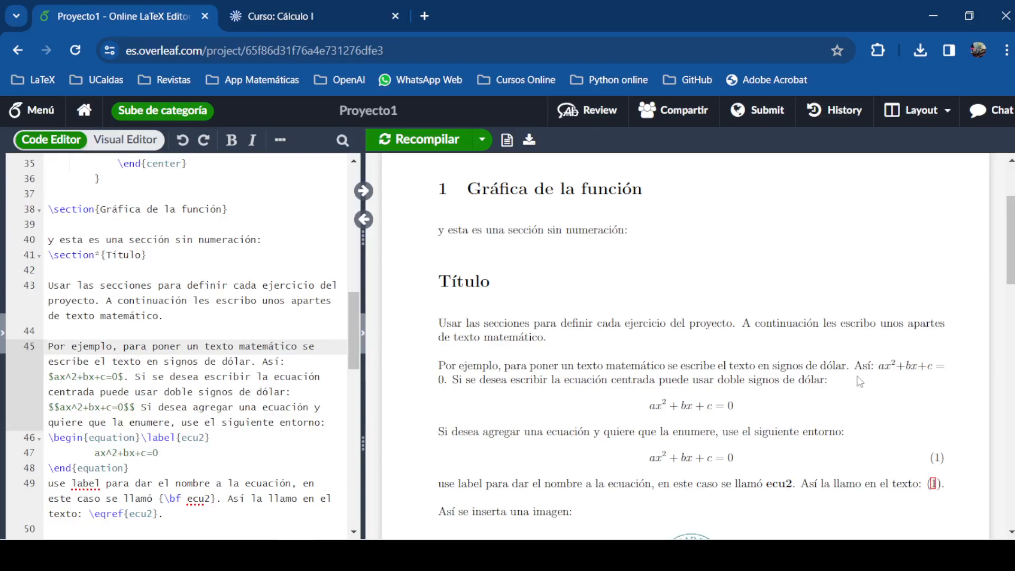
pyautogui.moveTo(286, 362); pyautogui.dragTo(263, 363)
pyautogui.moveTo(49, 378); pyautogui.dragTo(55, 378)
pyautogui.moveTo(118, 378); pyautogui.dragTo(123, 378)
pyautogui.moveTo(54, 377); pyautogui.dragTo(118, 377)
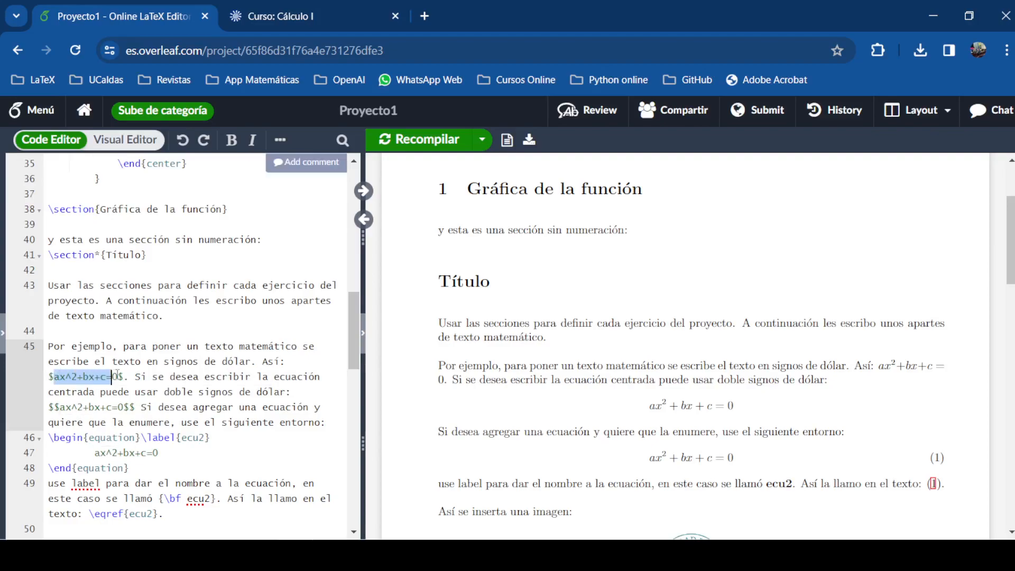
pyautogui.click(60, 376)
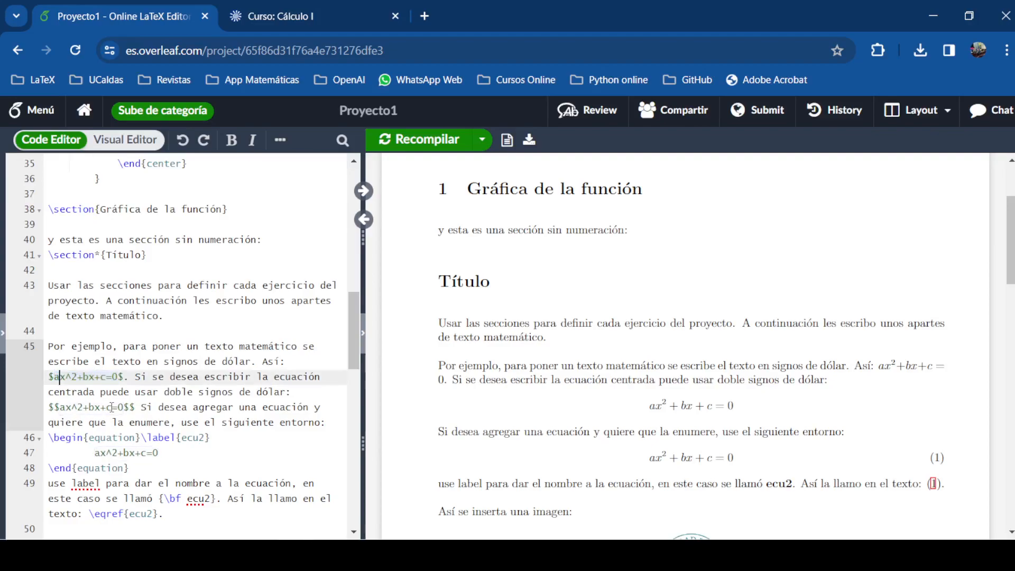
pyautogui.write('*')
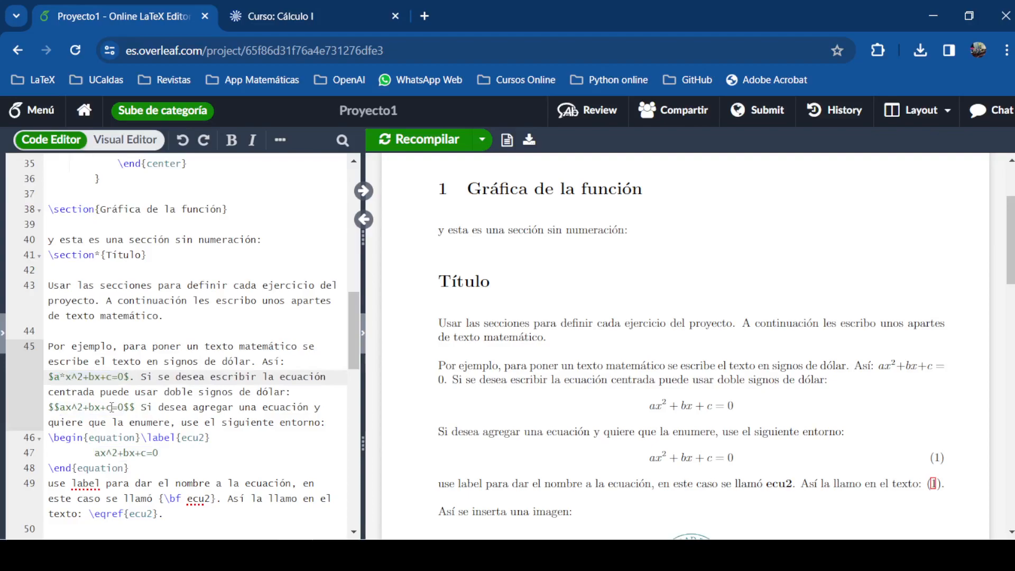
pyautogui.press('BackSpace')
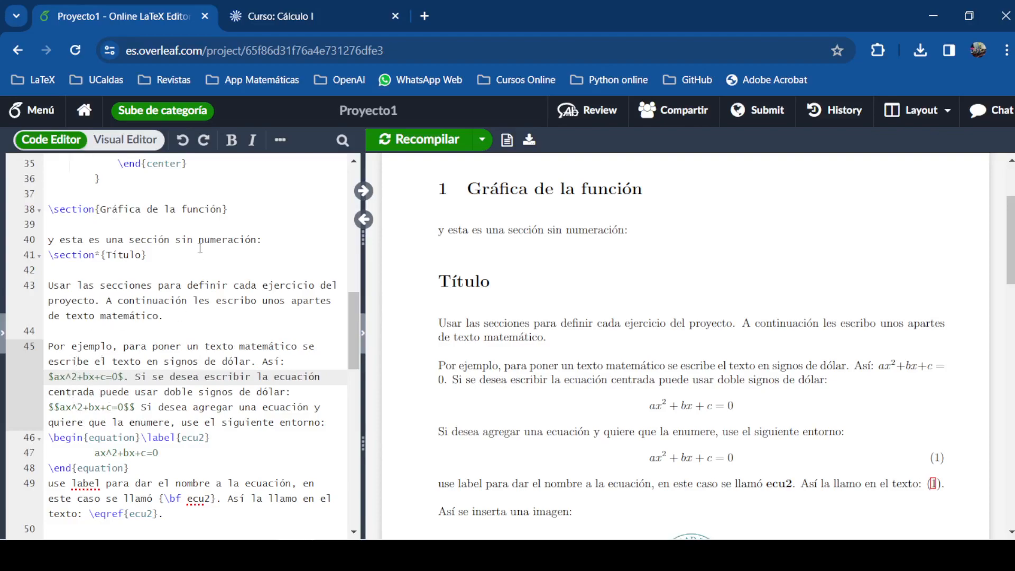
# Open the CodeCogs equation editor from the LaTeX bookmarks in a new tab, ready to type
pyautogui.click(424, 16)
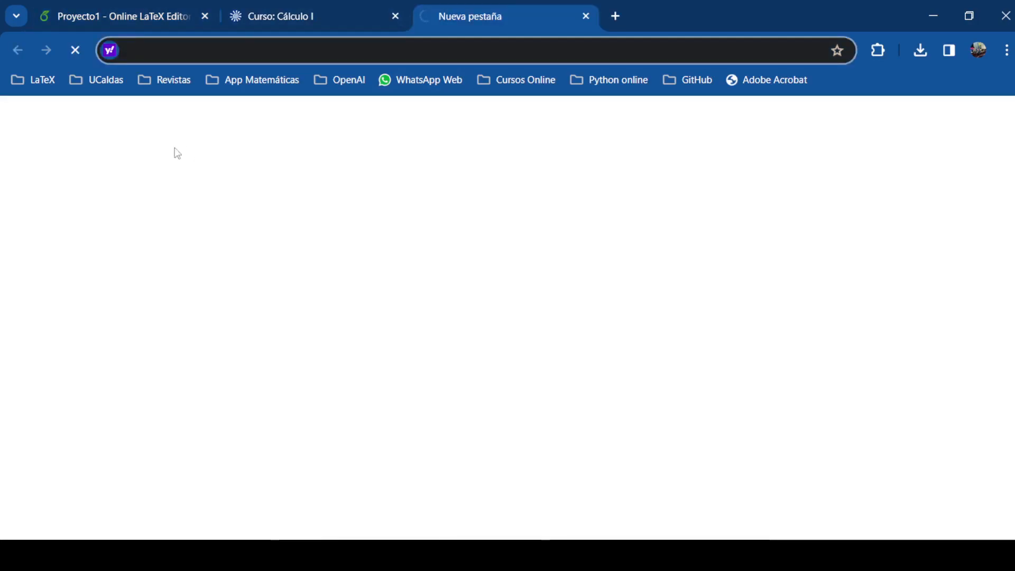
pyautogui.click(39, 82)
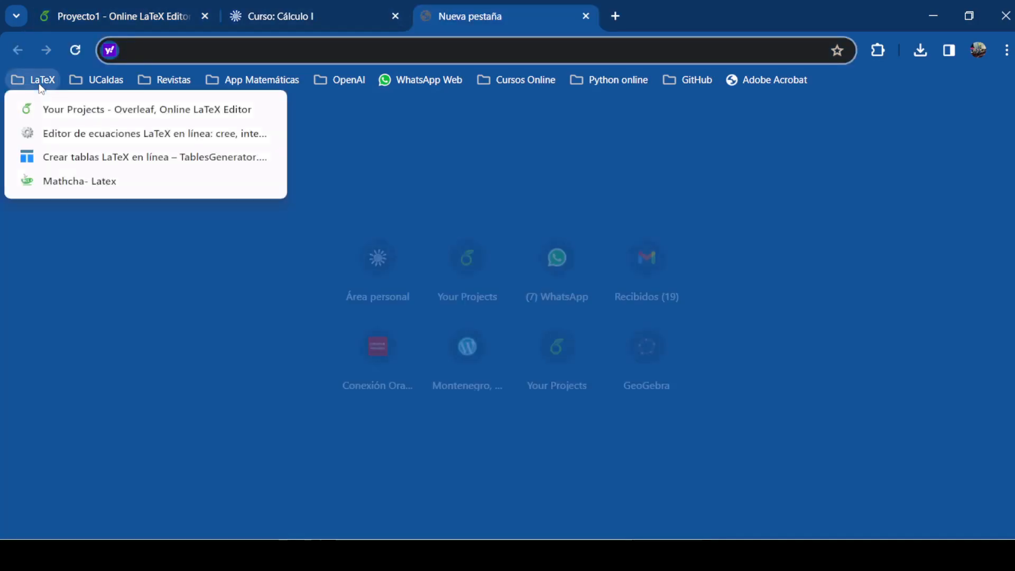
pyautogui.click(98, 136)
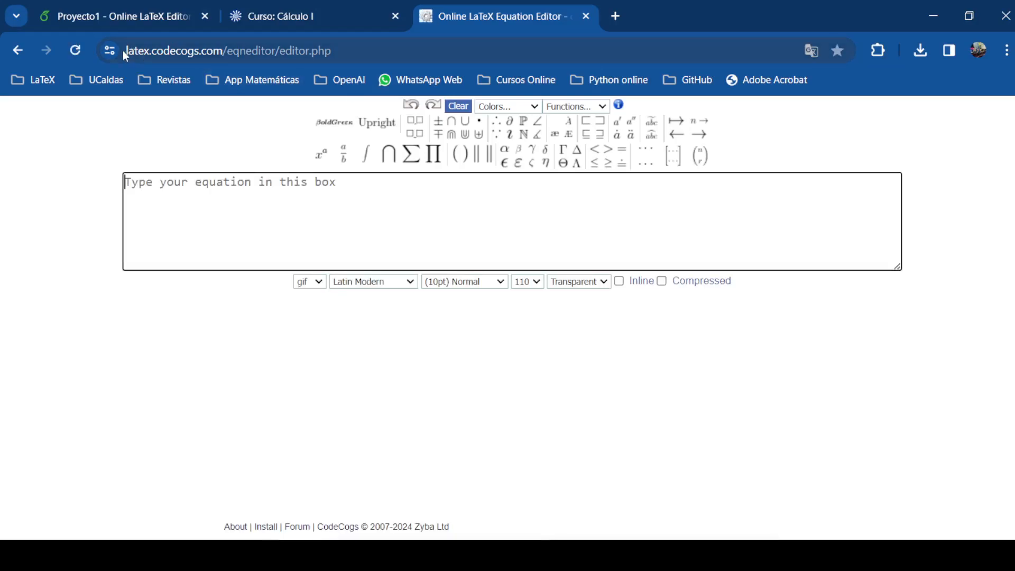
pyautogui.moveTo(125, 50); pyautogui.dragTo(334, 61)
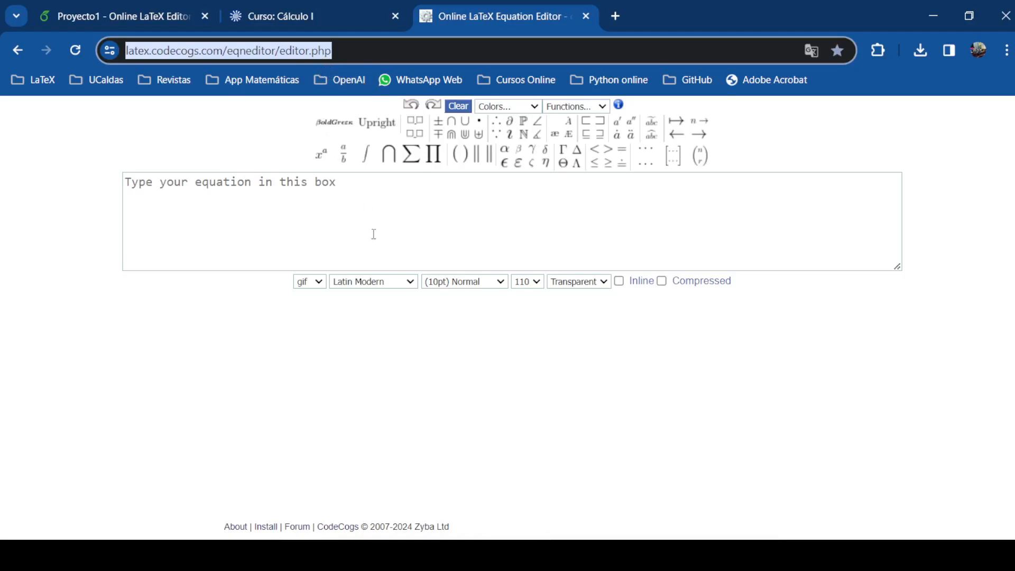
pyautogui.click(334, 184)
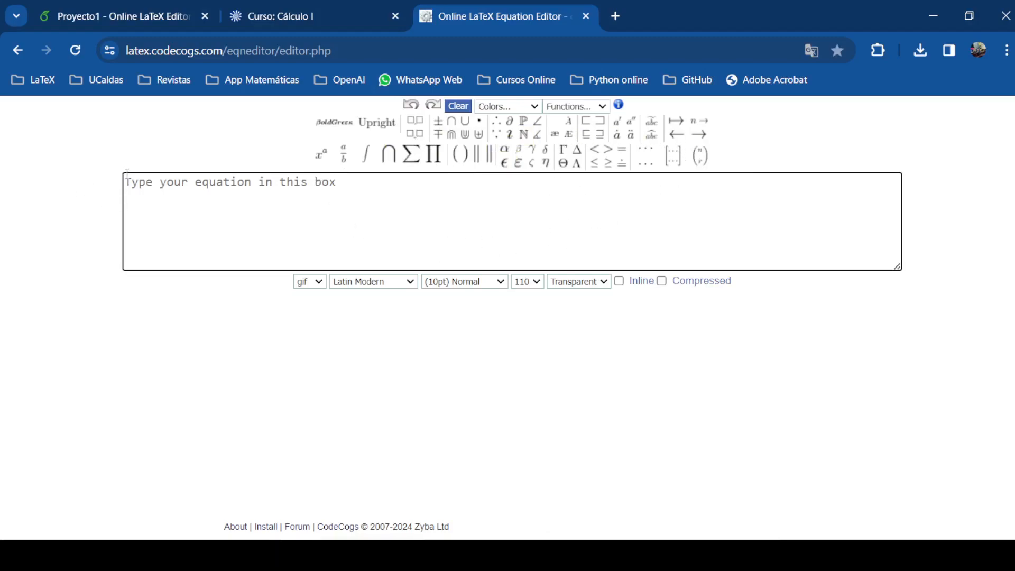
pyautogui.moveTo(412, 157)
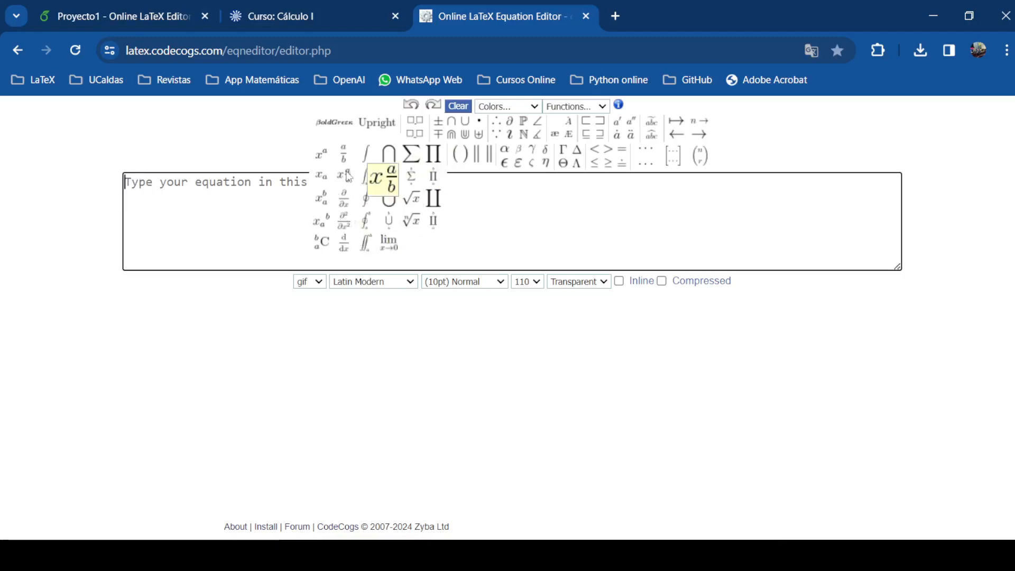
# Build \frac{\mathrm{d} x^2}{\mathrm{d} x}=2x using the d/dx derivative template
pyautogui.click(346, 246)
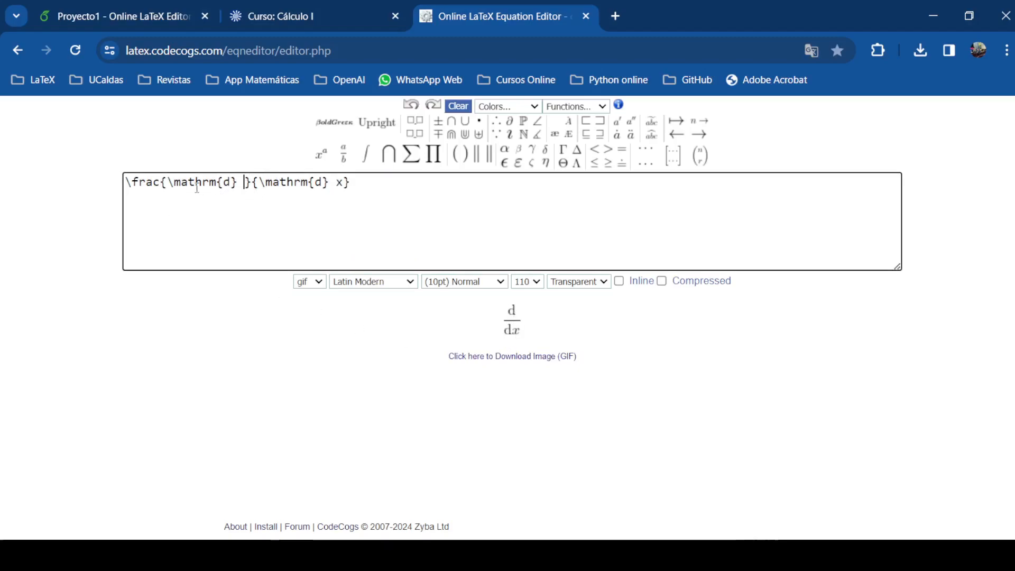
pyautogui.write('x')
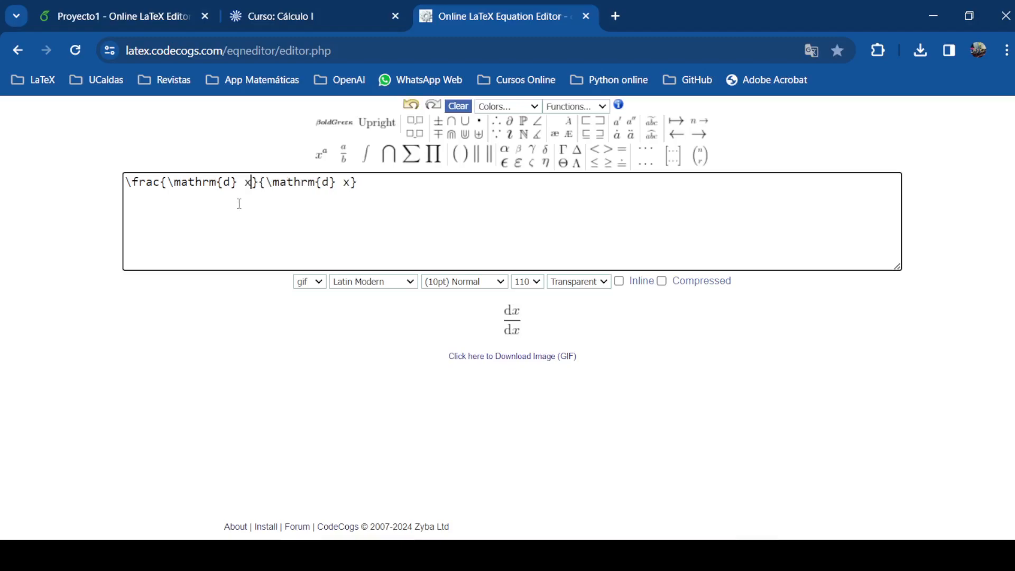
pyautogui.write('^2')
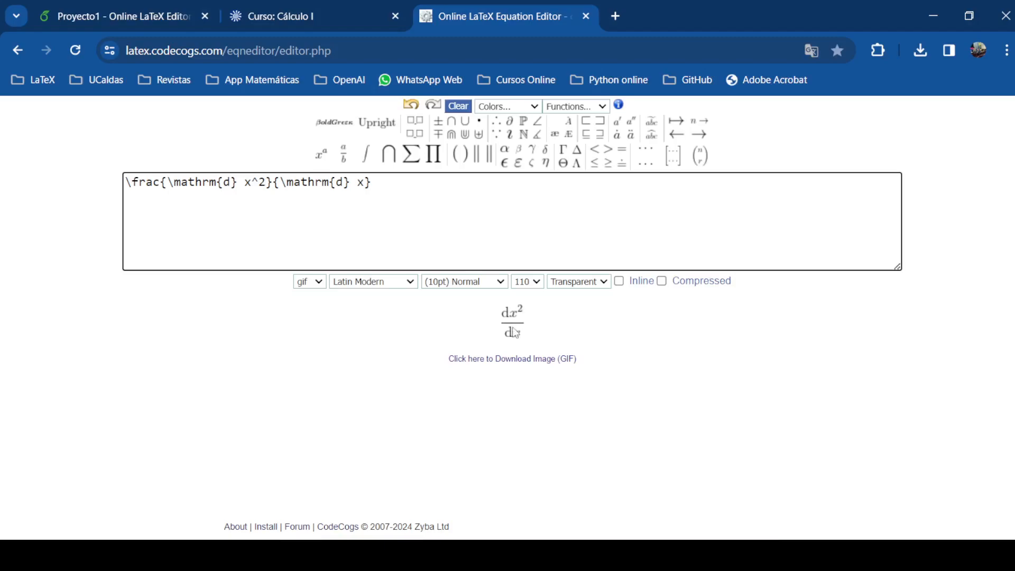
pyautogui.click(402, 211)
pyautogui.write('=2x')
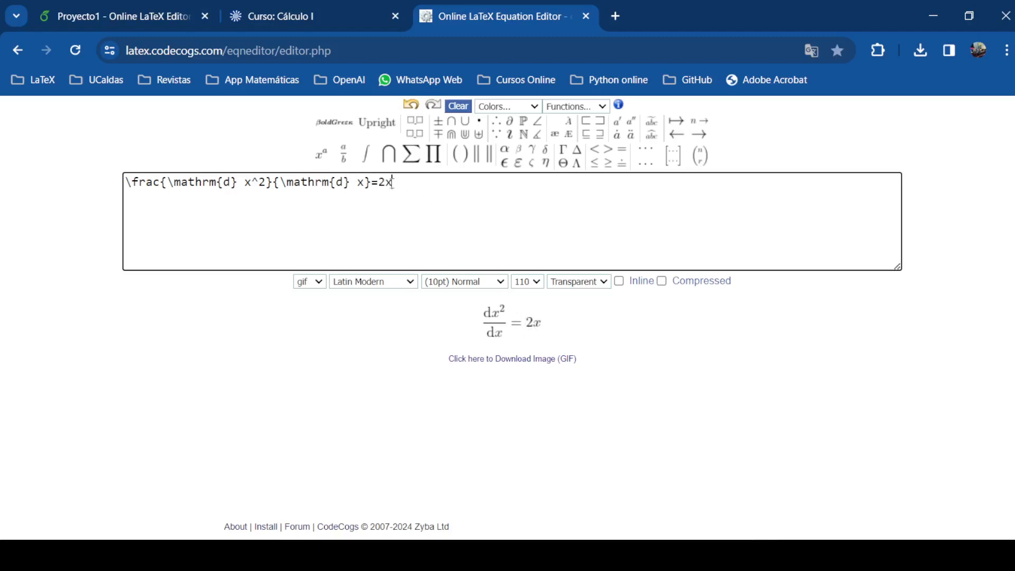
# Select the equation's LaTeX code and copy it with Copiar
pyautogui.moveTo(392, 182); pyautogui.dragTo(112, 183)
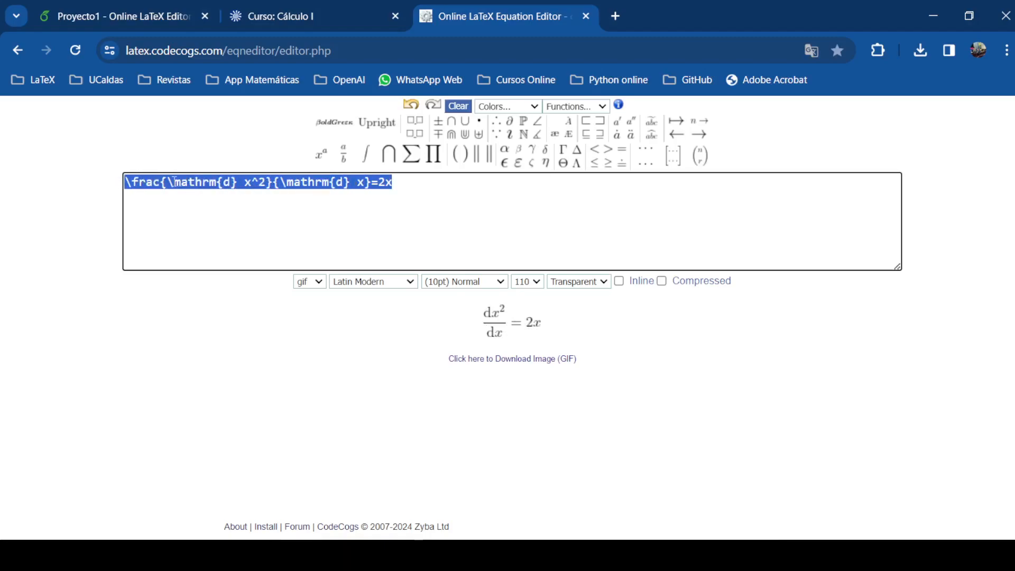
pyautogui.rightClick(214, 186)
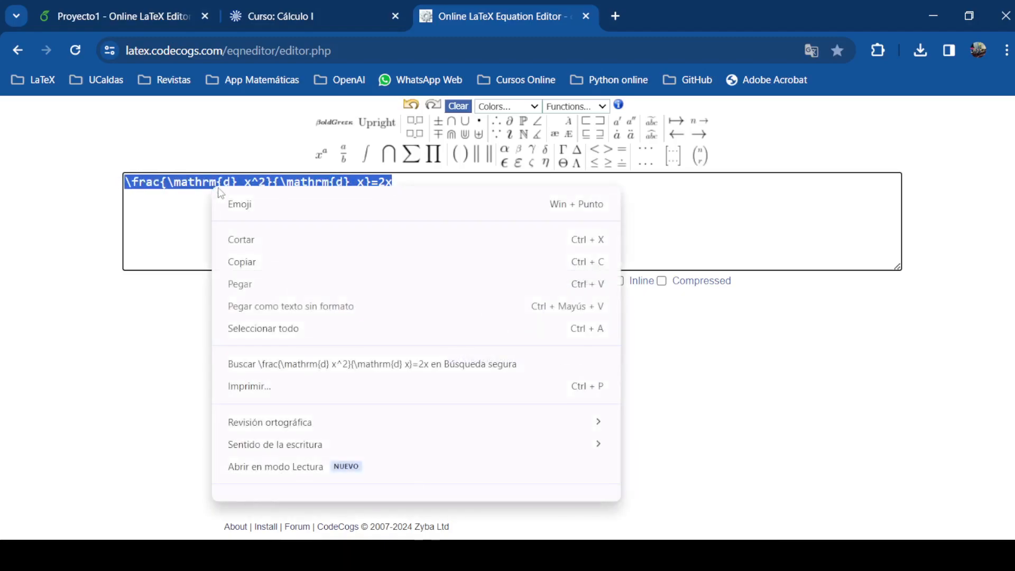
pyautogui.click(256, 259)
# Replace the inline ax^2+bx+c=0 on line 45 with the pasted derivative code and recompile
pyautogui.click(82, 21)
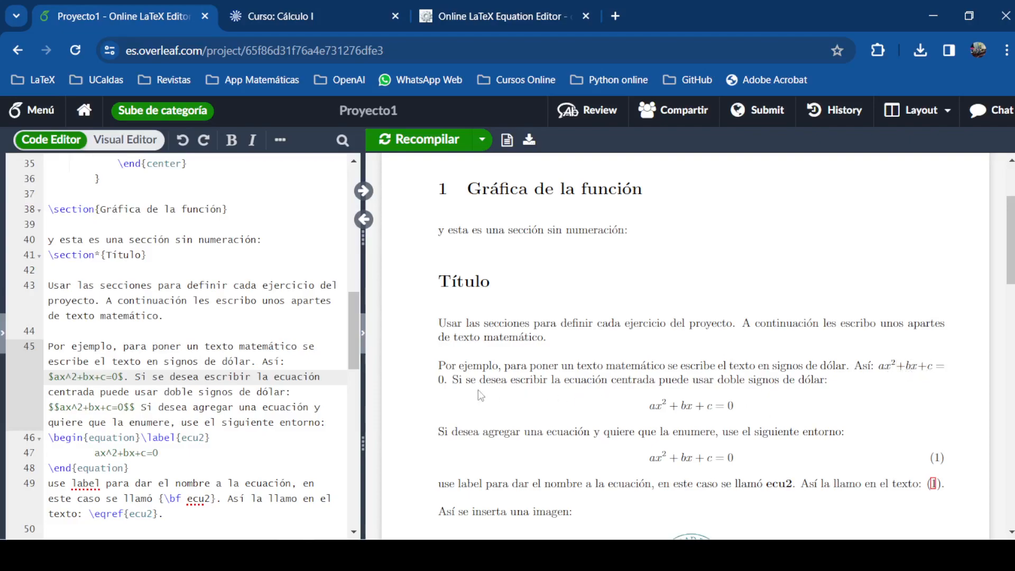
pyautogui.moveTo(880, 365); pyautogui.dragTo(445, 380)
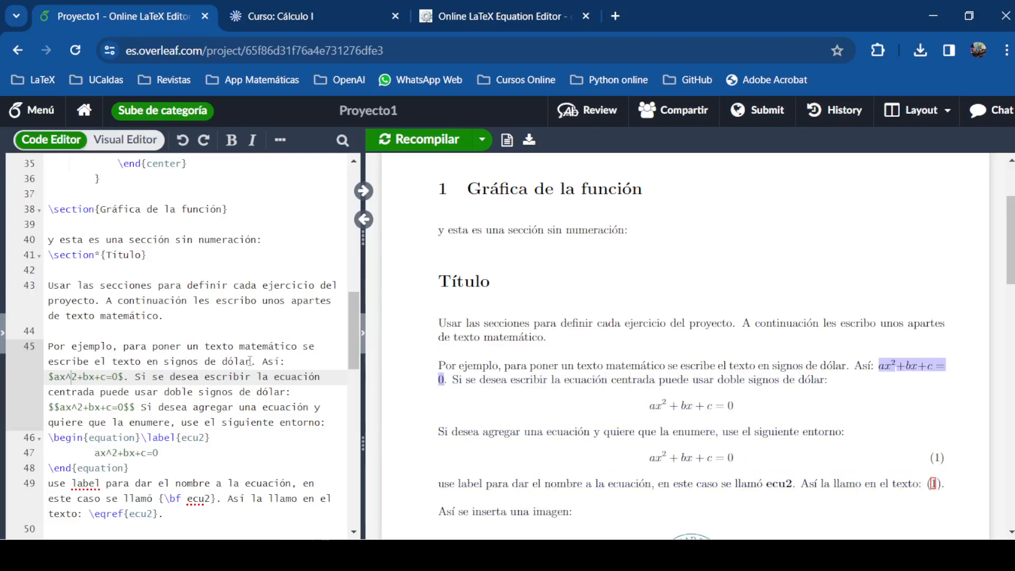
pyautogui.click(239, 347)
pyautogui.moveTo(115, 377); pyautogui.dragTo(55, 377)
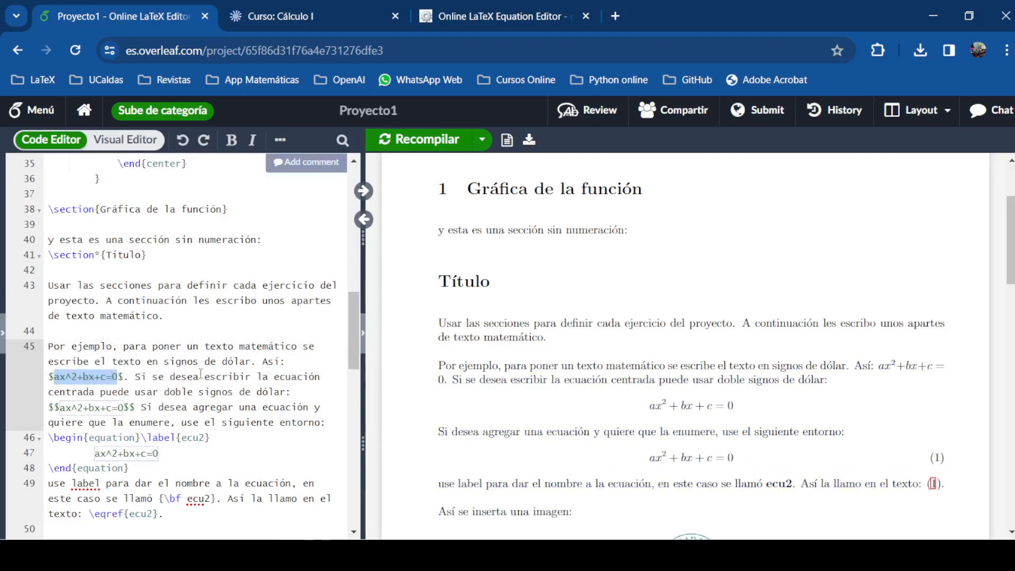
pyautogui.hotkey('ctrl', 'x')
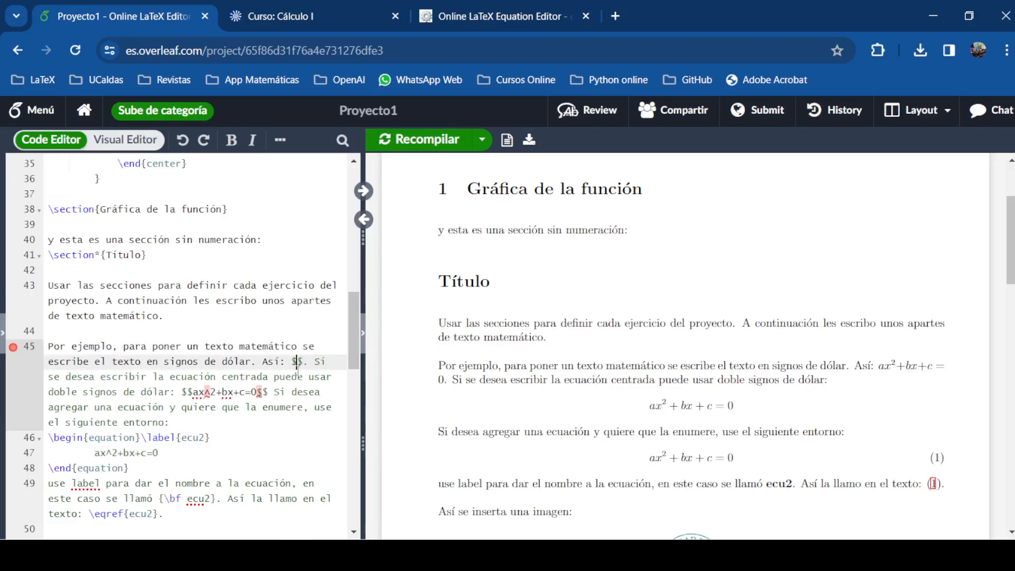
pyautogui.hotkey('ctrl', 'v')
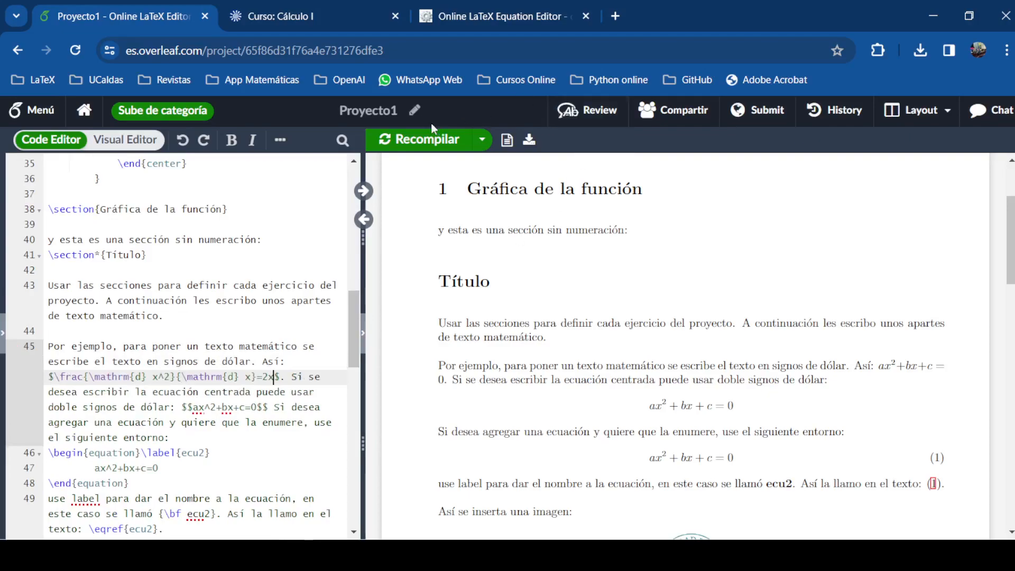
pyautogui.click(423, 140)
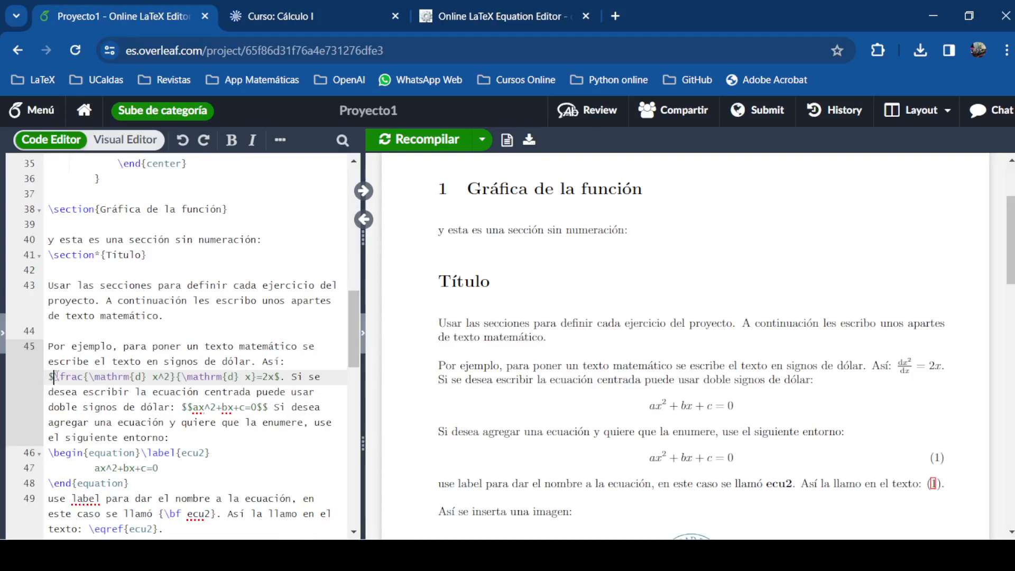
# Add \displaystyle before \frac on line 45 and recompile to enlarge the fraction
pyautogui.write('\\')
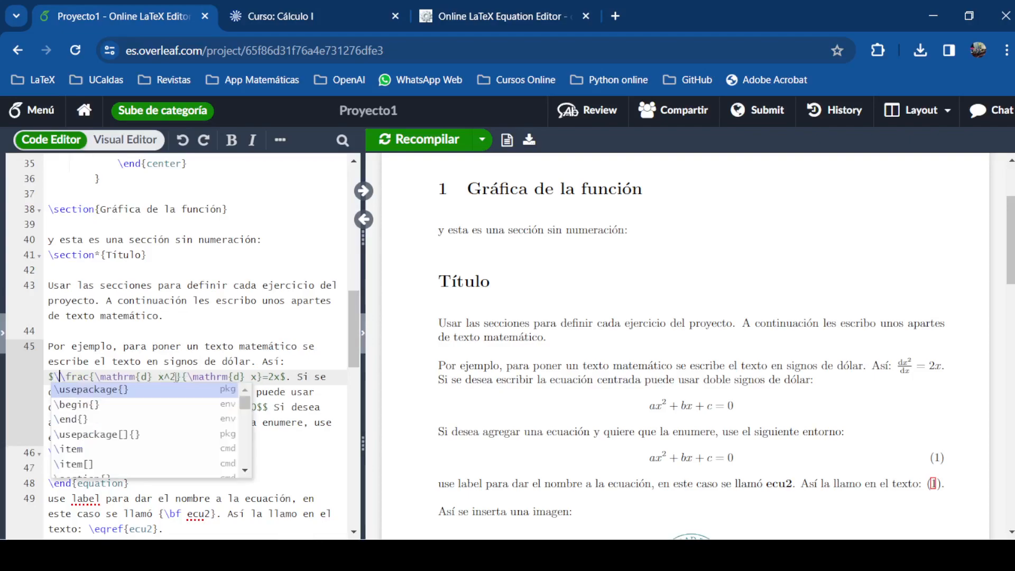
pyautogui.write('display')
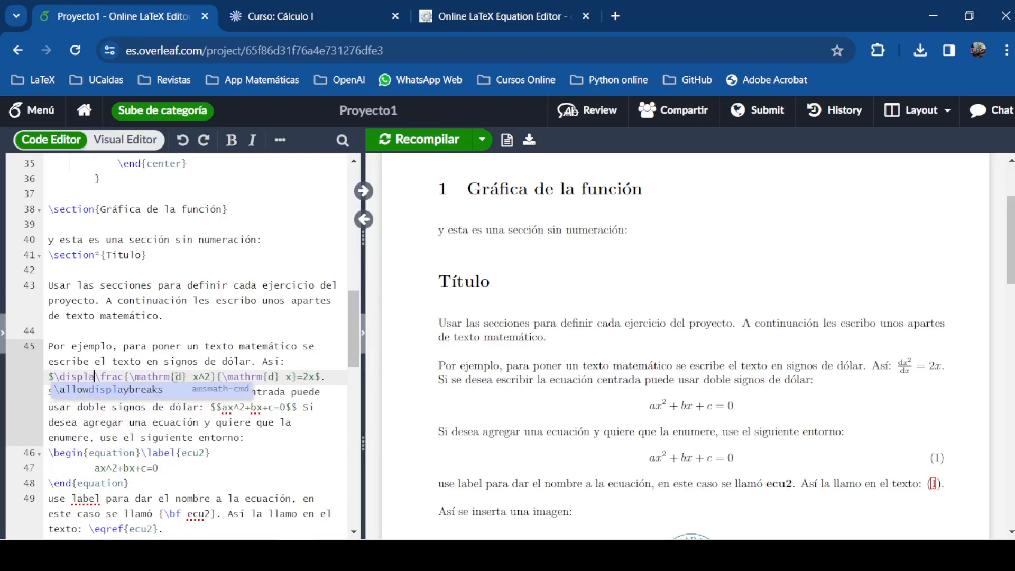
pyautogui.write('sty')
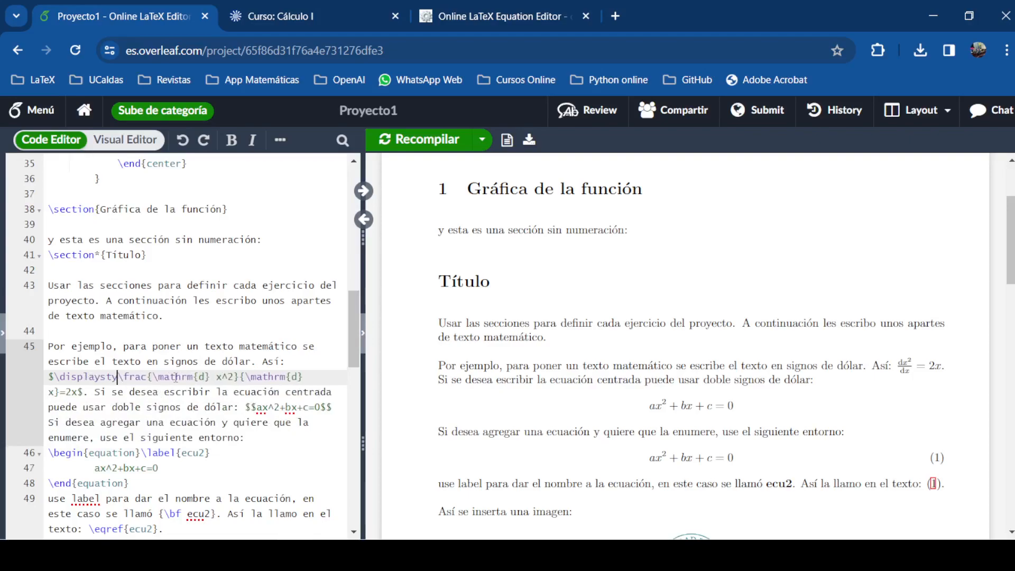
pyautogui.write('le')
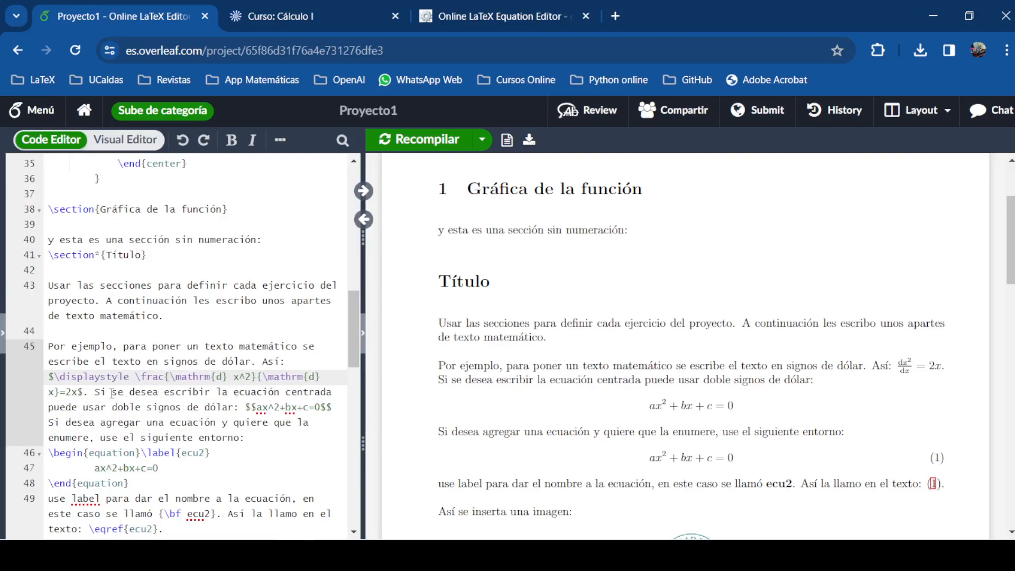
pyautogui.moveTo(129, 377); pyautogui.dragTo(101, 377)
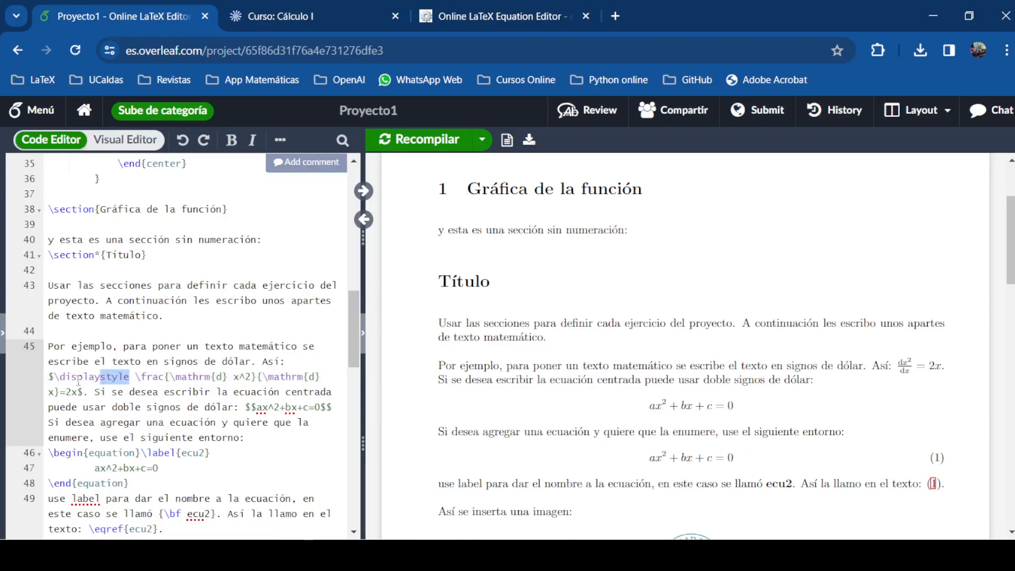
pyautogui.click(136, 376)
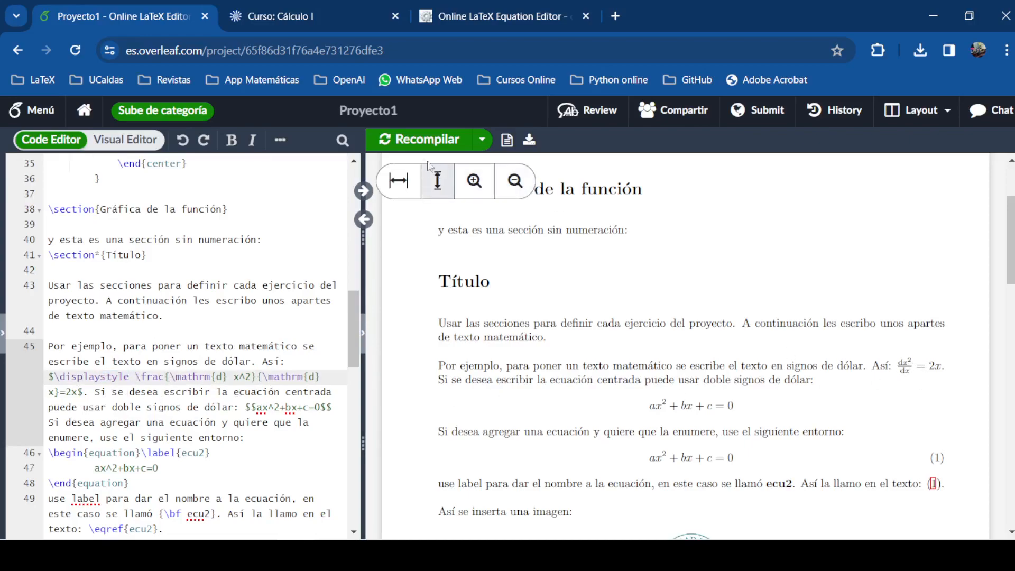
pyautogui.click(422, 144)
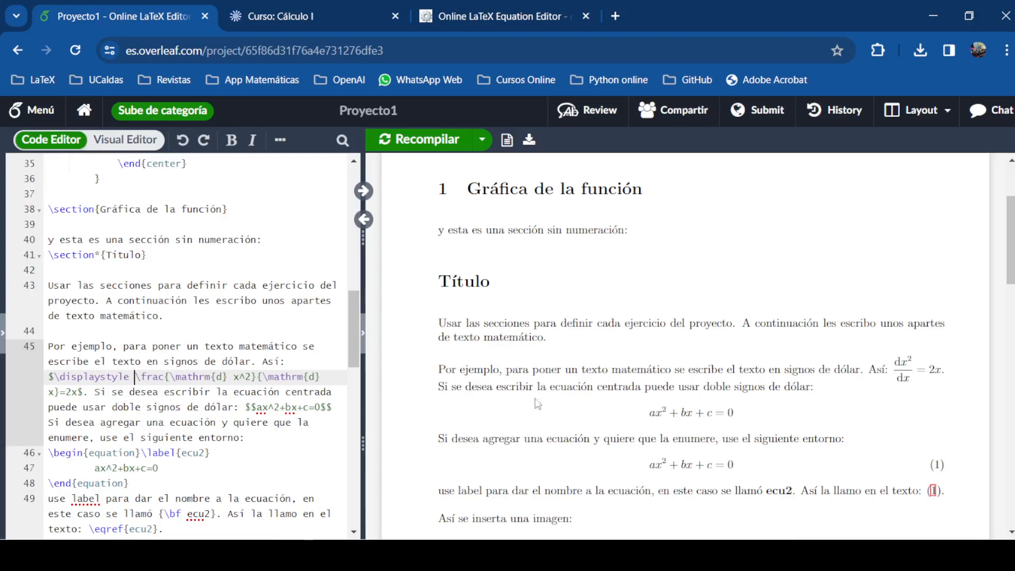
# Review the \displaystyle command and the $$-delimited centred quadratic in the source
pyautogui.moveTo(136, 377); pyautogui.dragTo(55, 378)
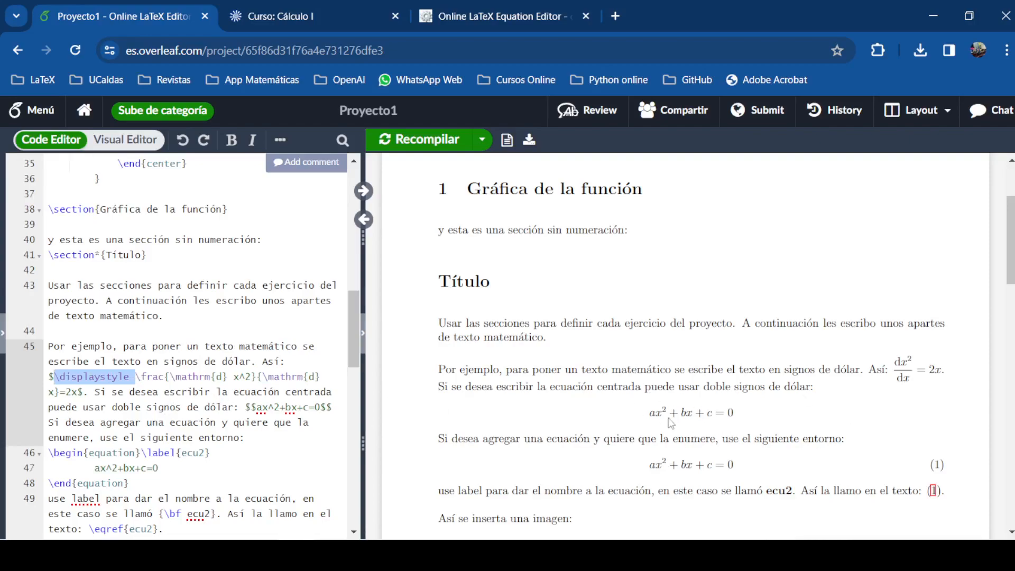
pyautogui.moveTo(655, 418); pyautogui.dragTo(712, 418)
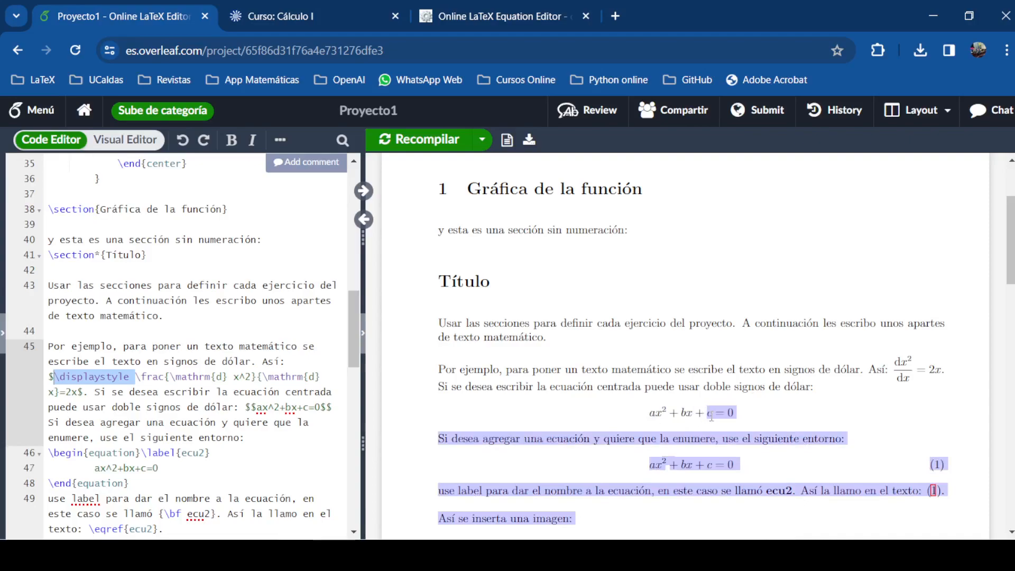
pyautogui.click(712, 418)
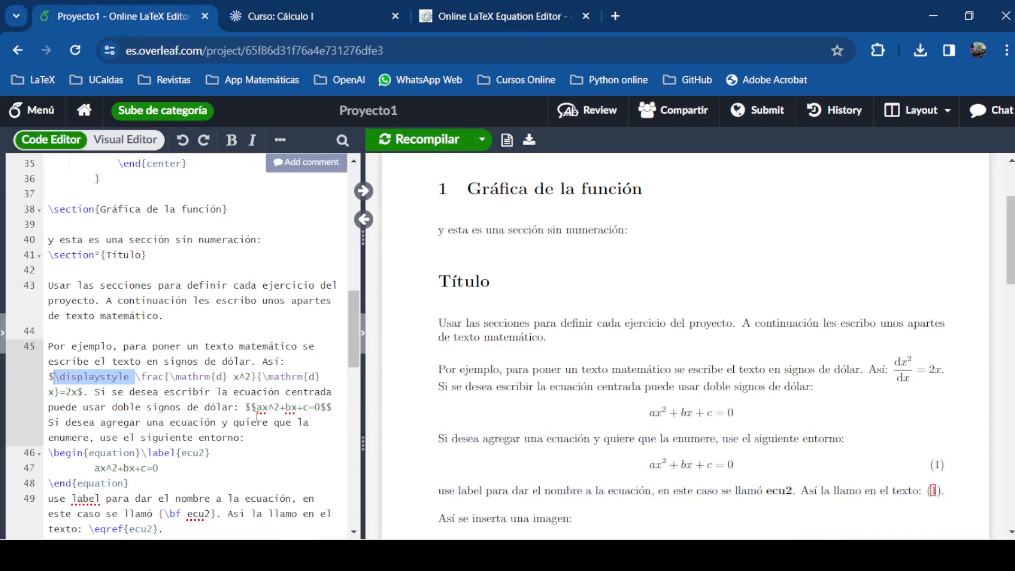
pyautogui.moveTo(247, 406); pyautogui.dragTo(256, 407)
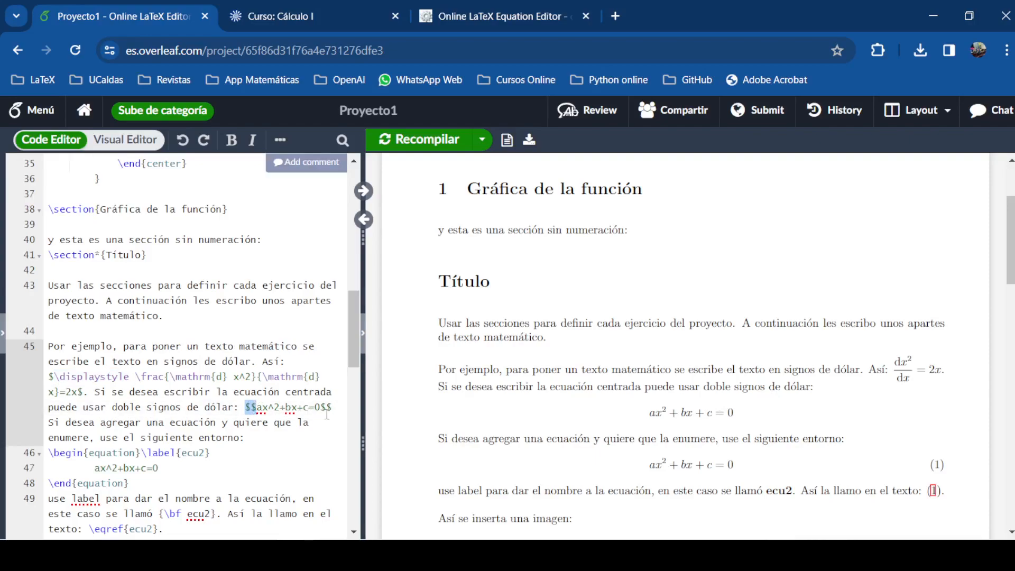
pyautogui.moveTo(320, 408); pyautogui.dragTo(332, 408)
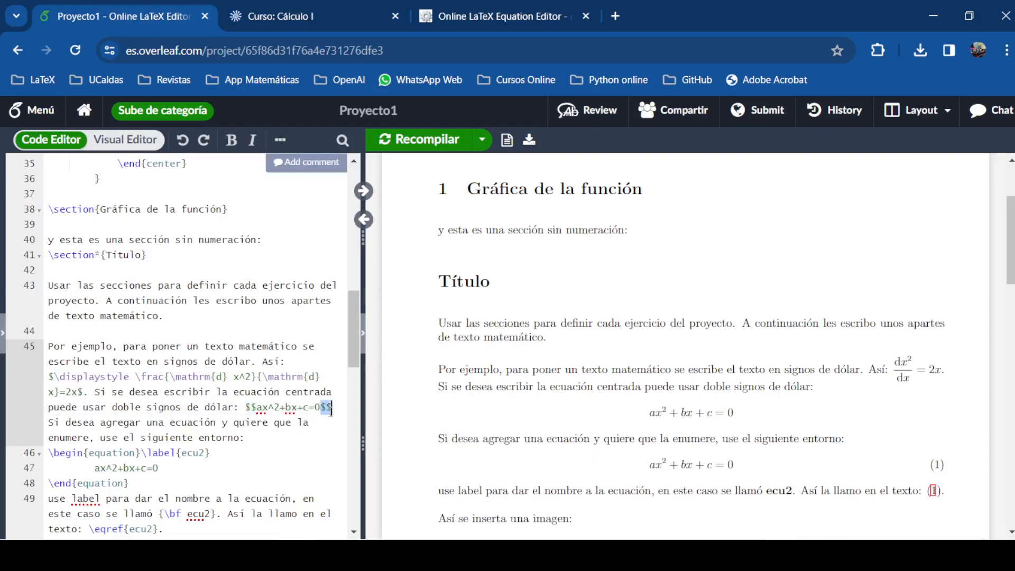
pyautogui.click(274, 408)
pyautogui.moveTo(257, 408); pyautogui.dragTo(322, 408)
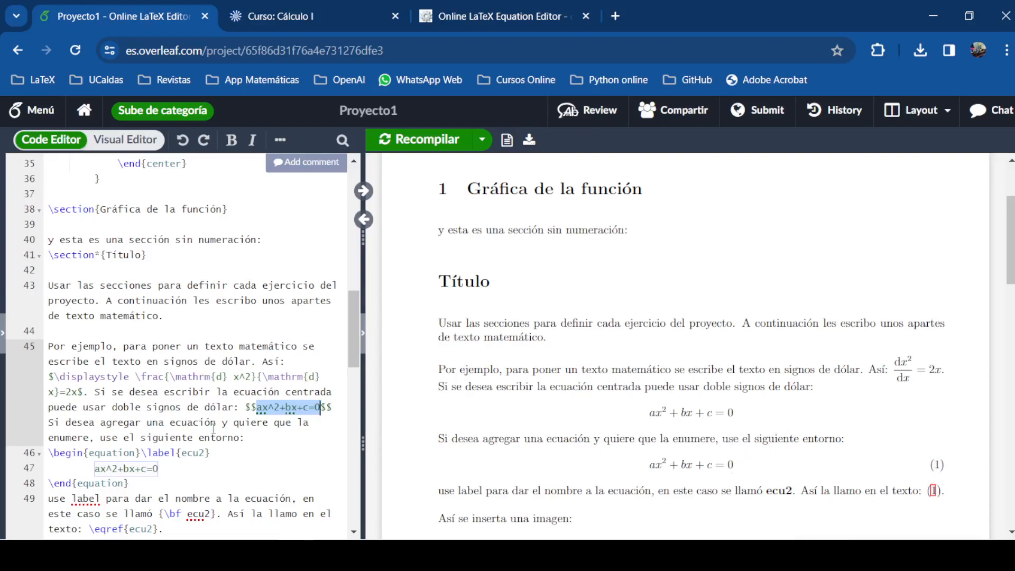
# Review the equation environment's \begin and \end lines, then return to the CodeCogs tab
pyautogui.click(106, 457)
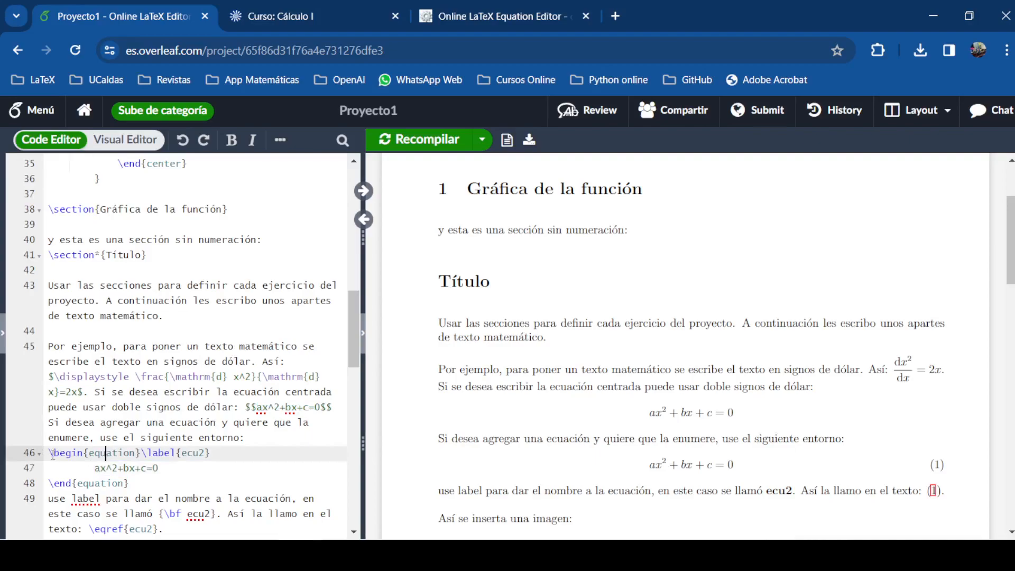
pyautogui.moveTo(49, 454); pyautogui.dragTo(160, 477)
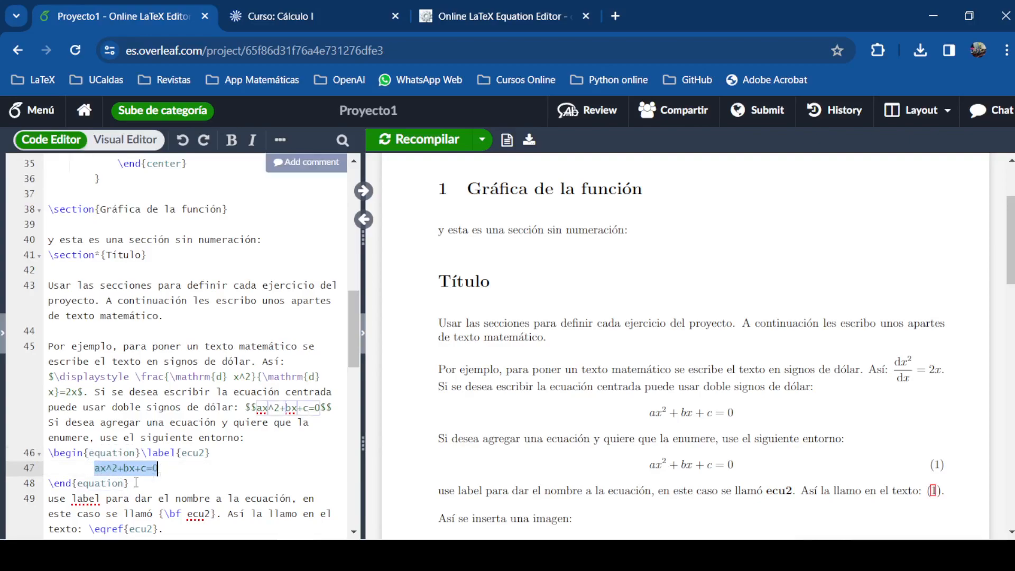
pyautogui.click(61, 482)
pyautogui.moveTo(60, 482); pyautogui.dragTo(143, 485)
pyautogui.click(143, 470)
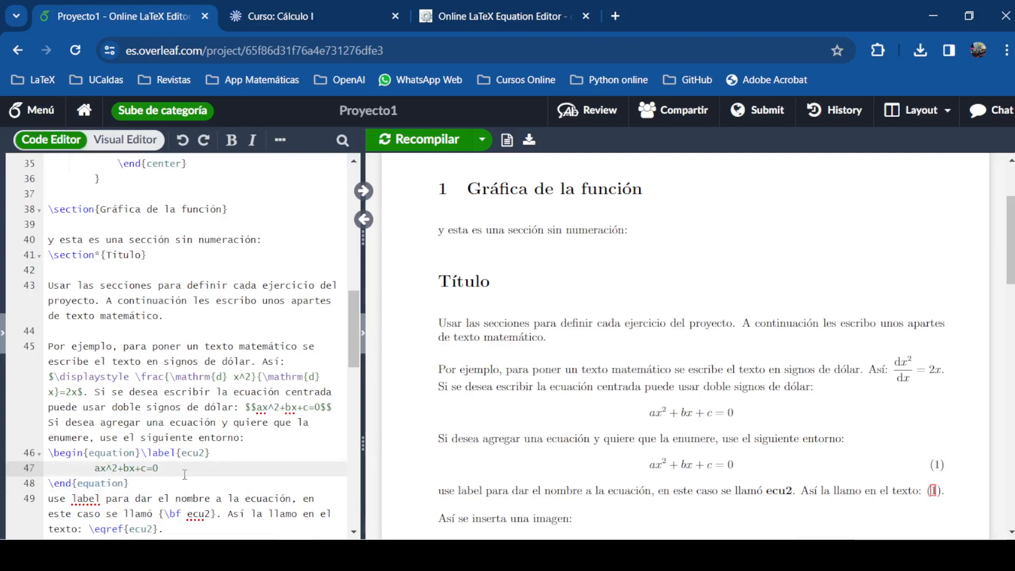
pyautogui.click(456, 26)
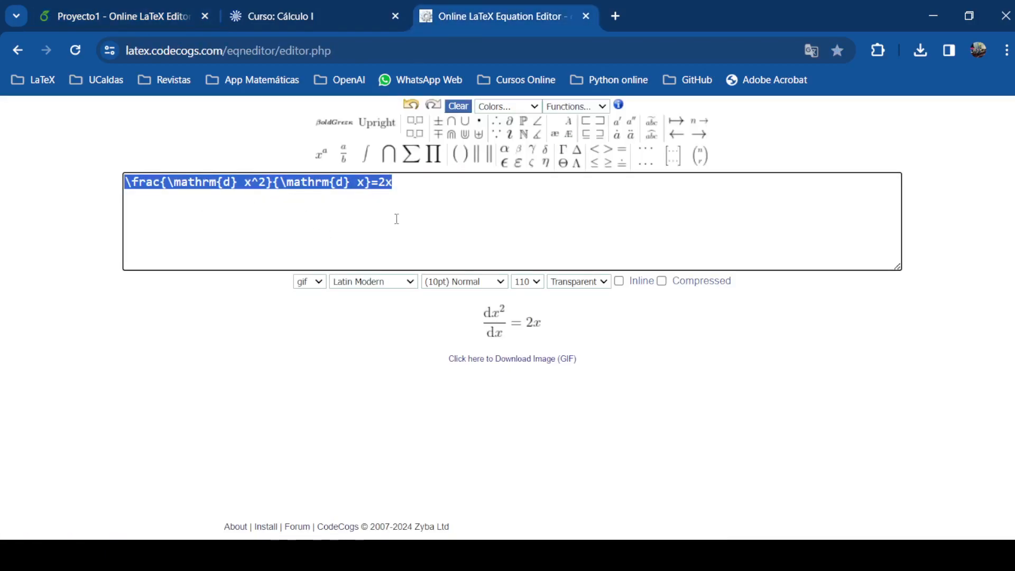
# Replace the old equation with a coproduct \coprod_{n=1}^{m}, removing stray parentheses
pyautogui.press('BackSpace')
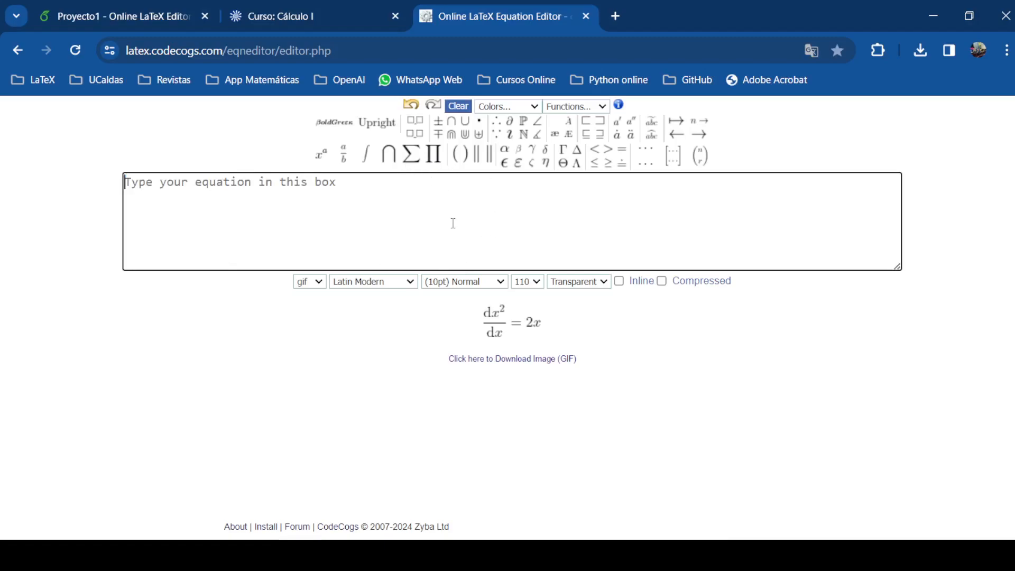
pyautogui.moveTo(437, 156)
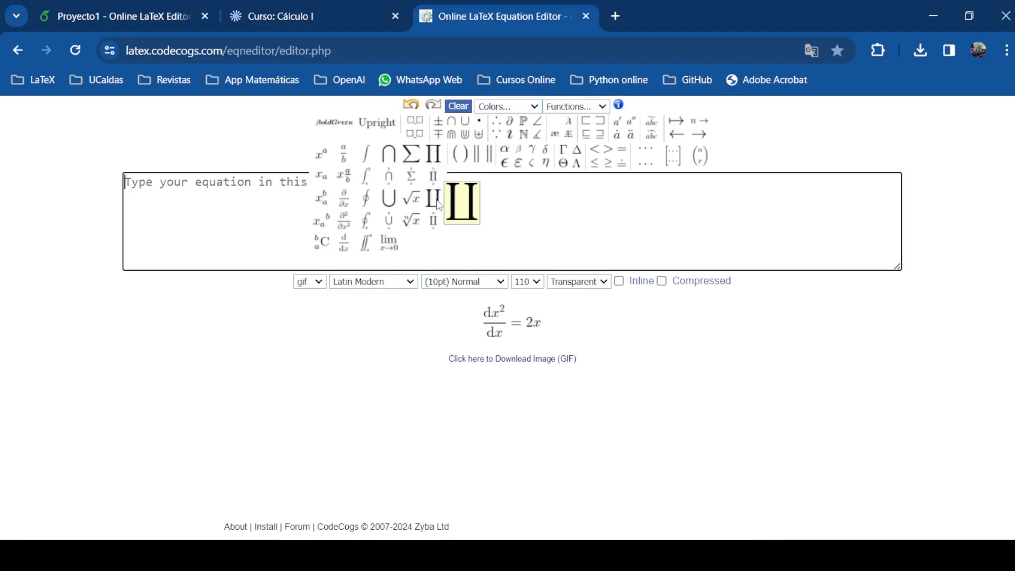
pyautogui.click(439, 206)
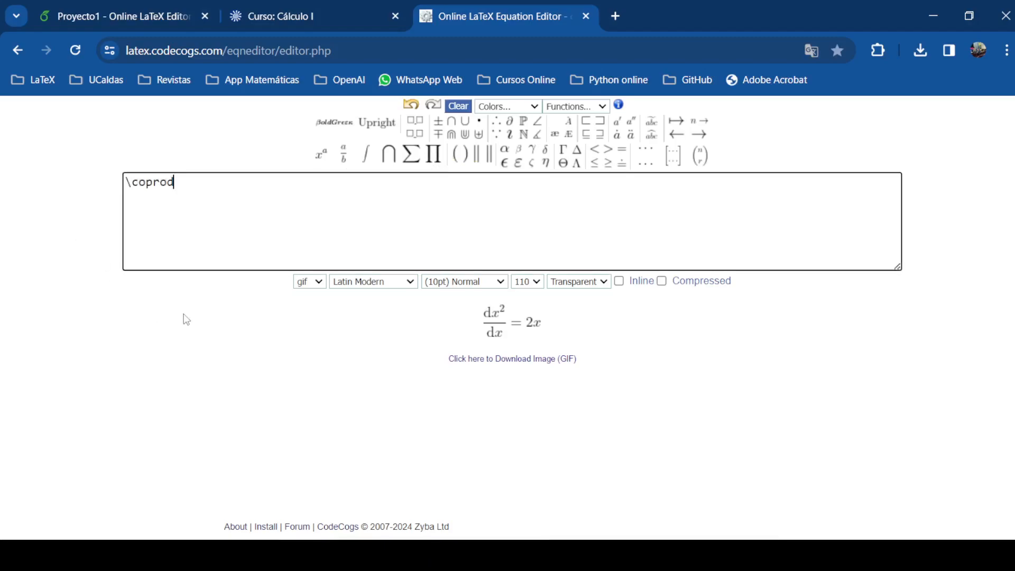
pyautogui.write('_')
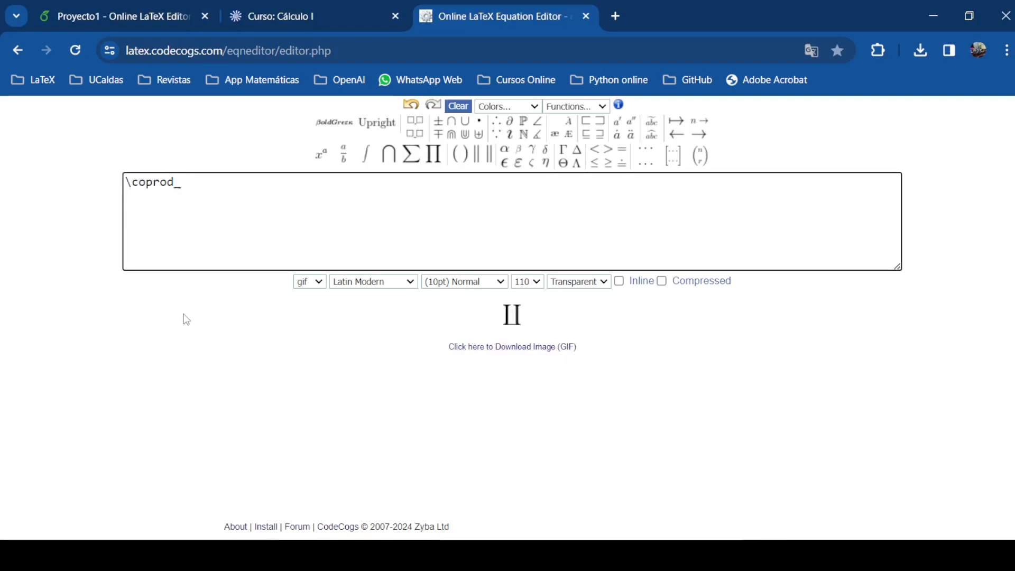
pyautogui.write('{n=1')
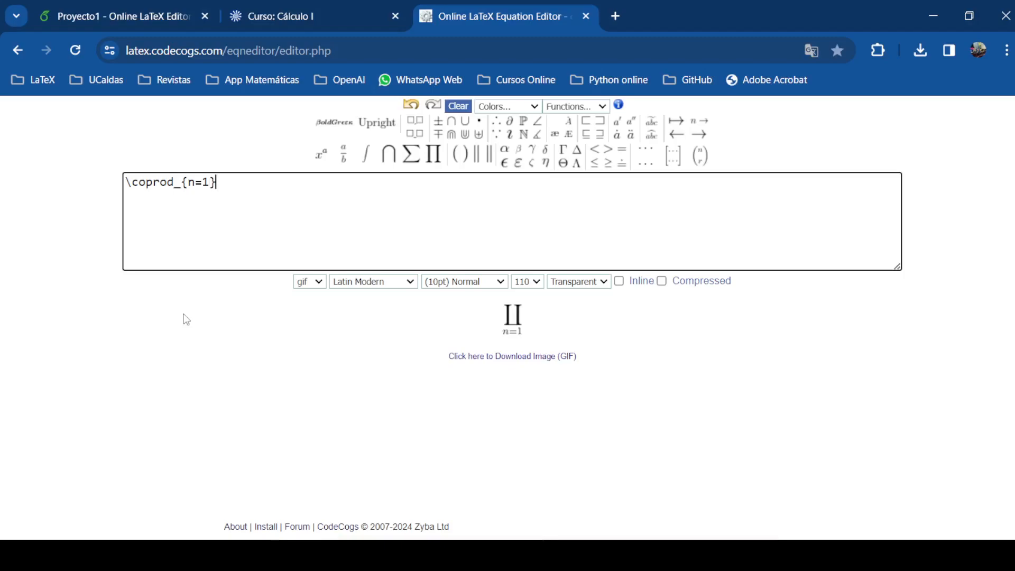
pyautogui.write('^{m')
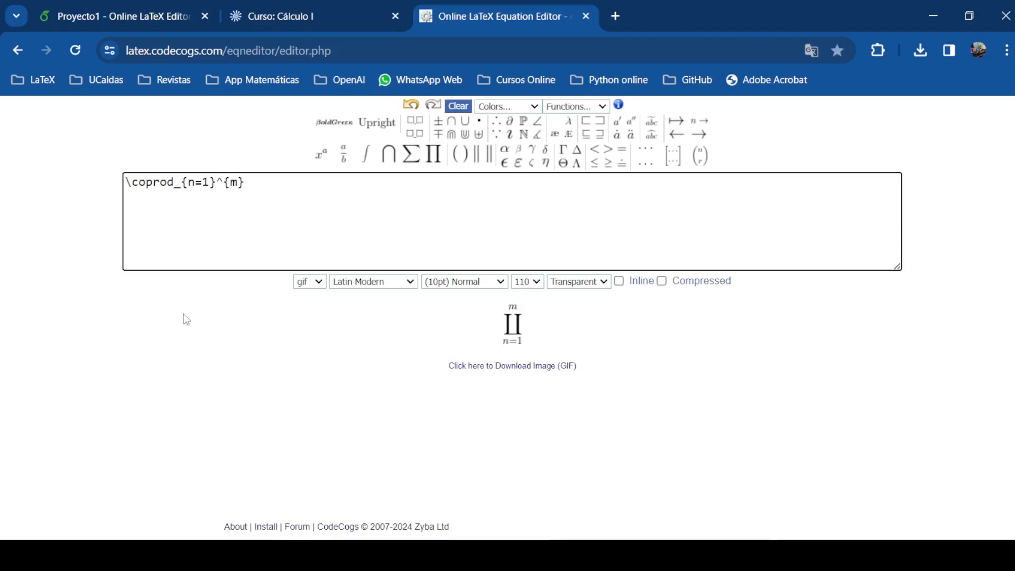
pyautogui.write('(')
pyautogui.press('BackSpace')
pyautogui.press('Delete')
# Add the fraction (x-x_n) over x_n after the coproduct limits
pyautogui.moveTo(344, 159)
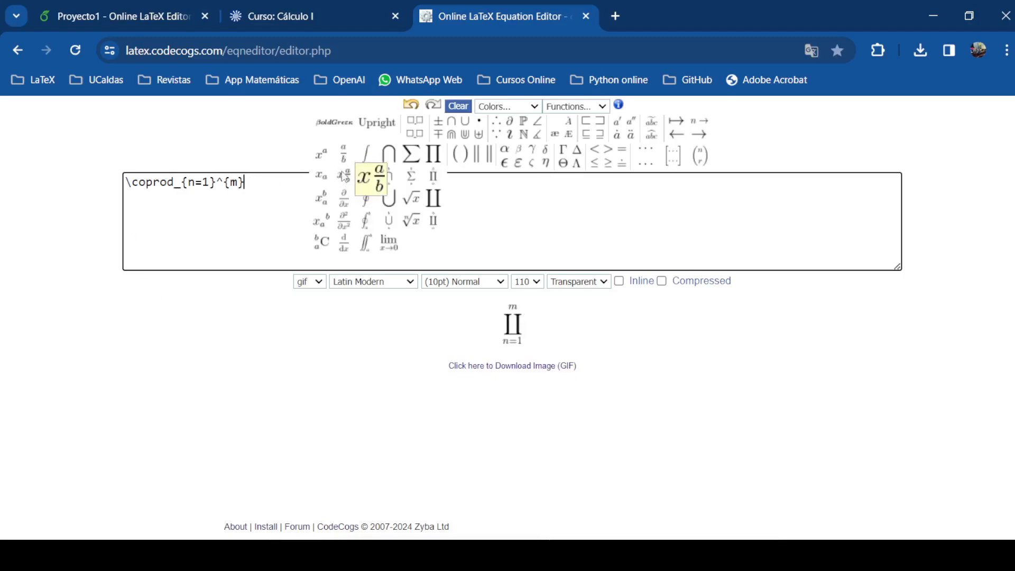
pyautogui.click(344, 153)
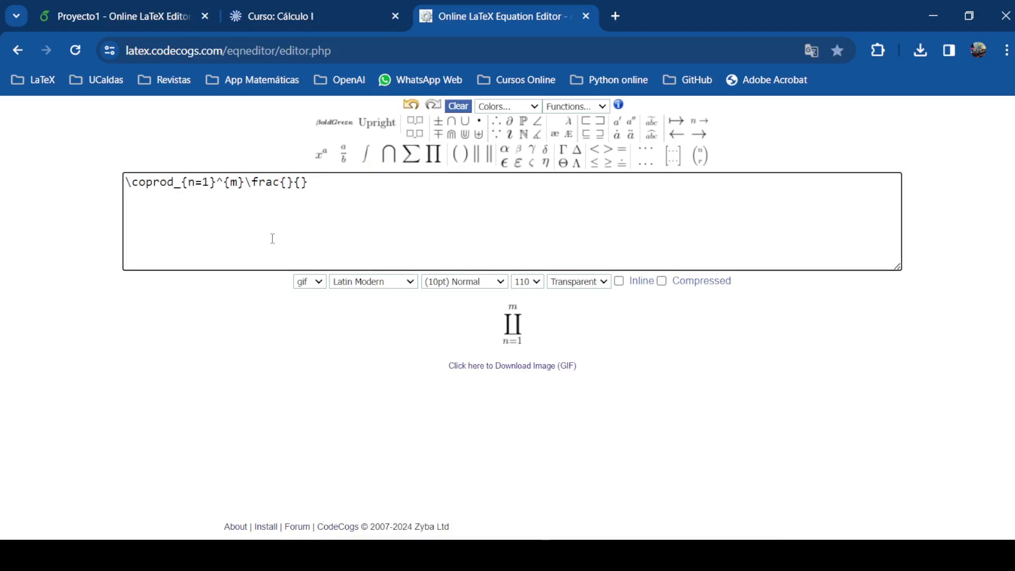
pyautogui.write('(x-x_')
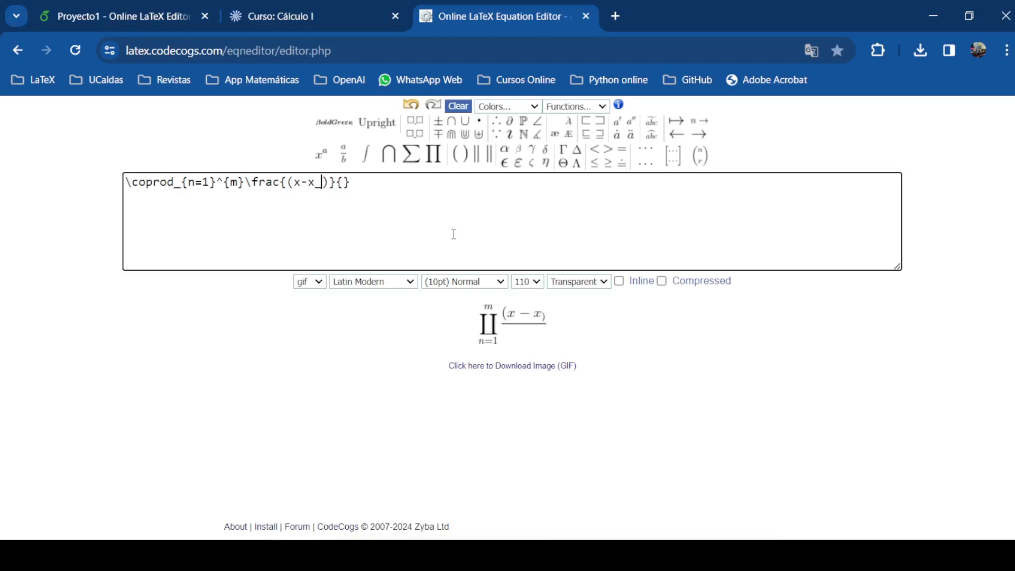
pyautogui.write('n')
pyautogui.press('Right')
pyautogui.press('Right')
pyautogui.press('Right')
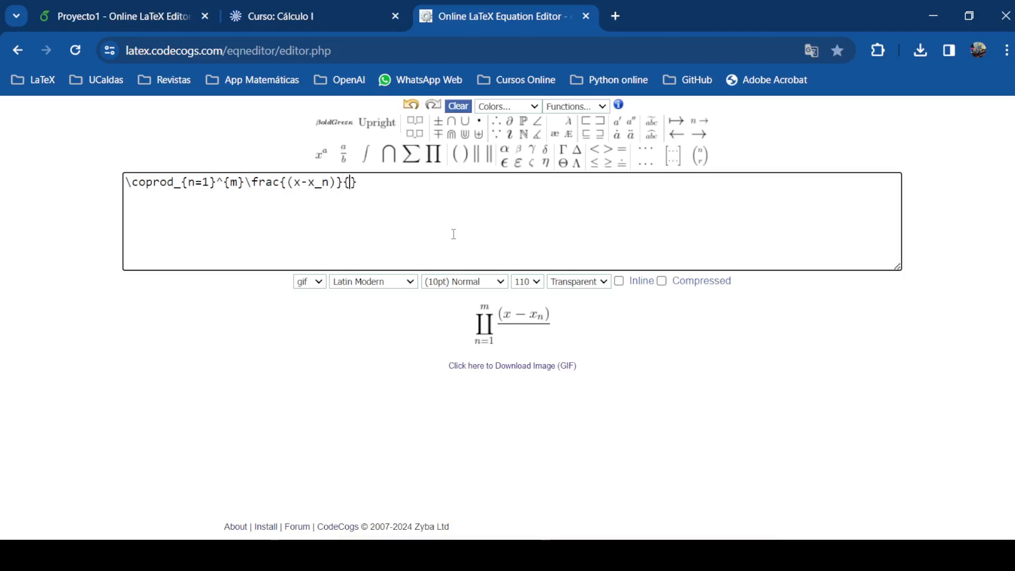
pyautogui.write('x_n')
# Copy the full coproduct LaTeX code and return to the Overleaf project
pyautogui.moveTo(386, 184); pyautogui.dragTo(125, 183)
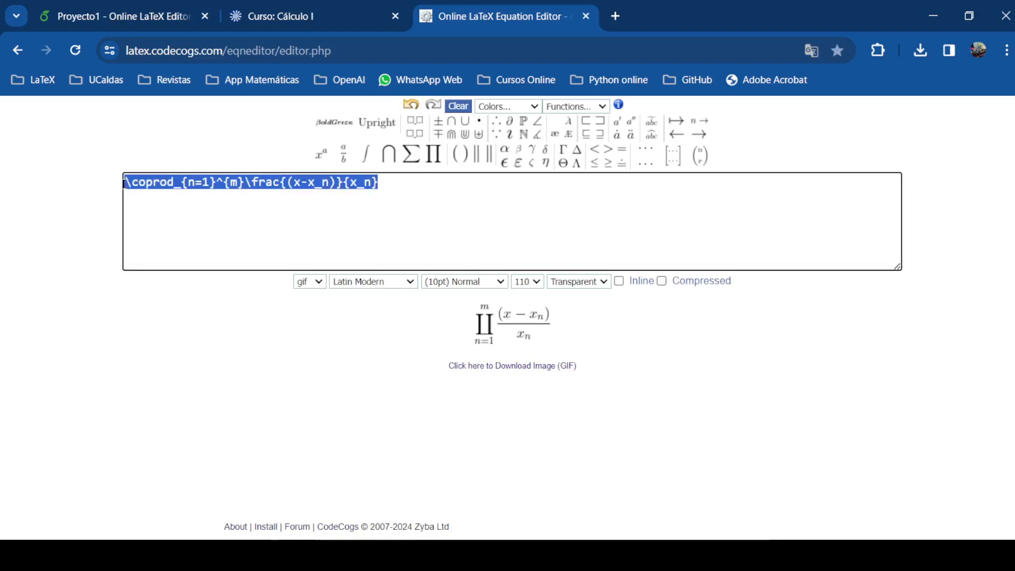
pyautogui.rightClick(156, 180)
pyautogui.click(197, 254)
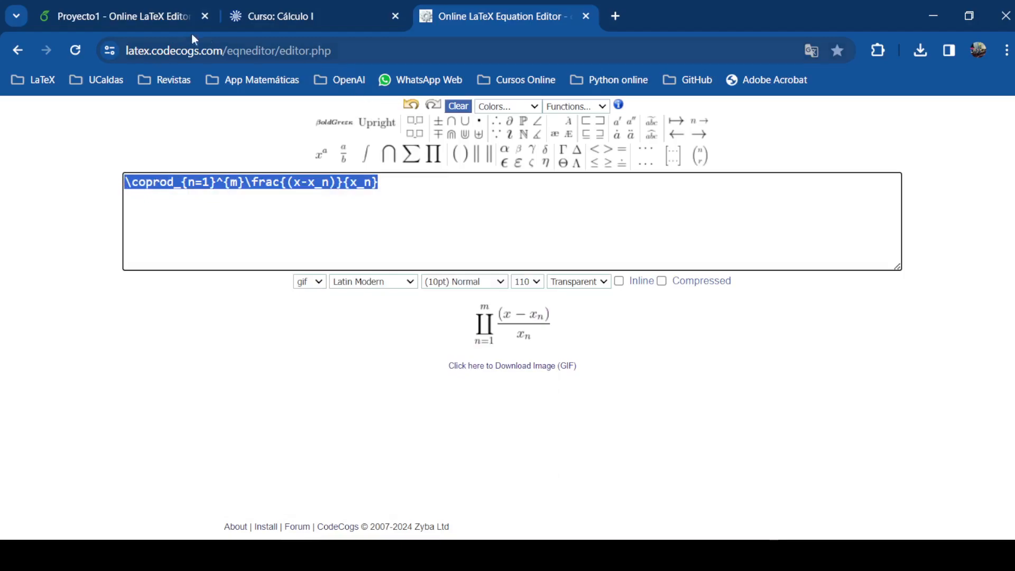
pyautogui.click(131, 20)
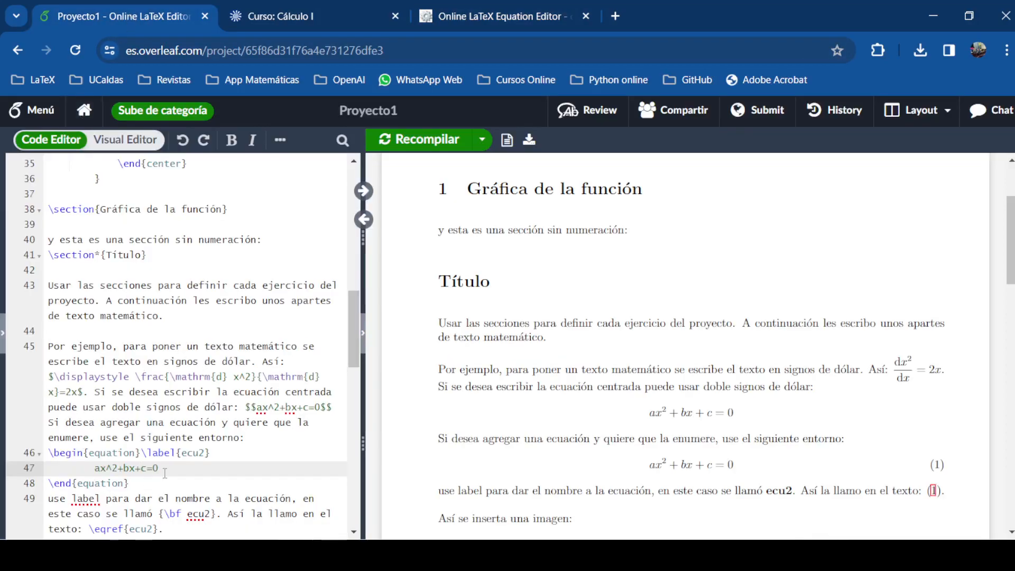
# Replace ax^2+bx+c=0 on line 47 with the pasted coproduct formula
pyautogui.moveTo(158, 470); pyautogui.dragTo(94, 469)
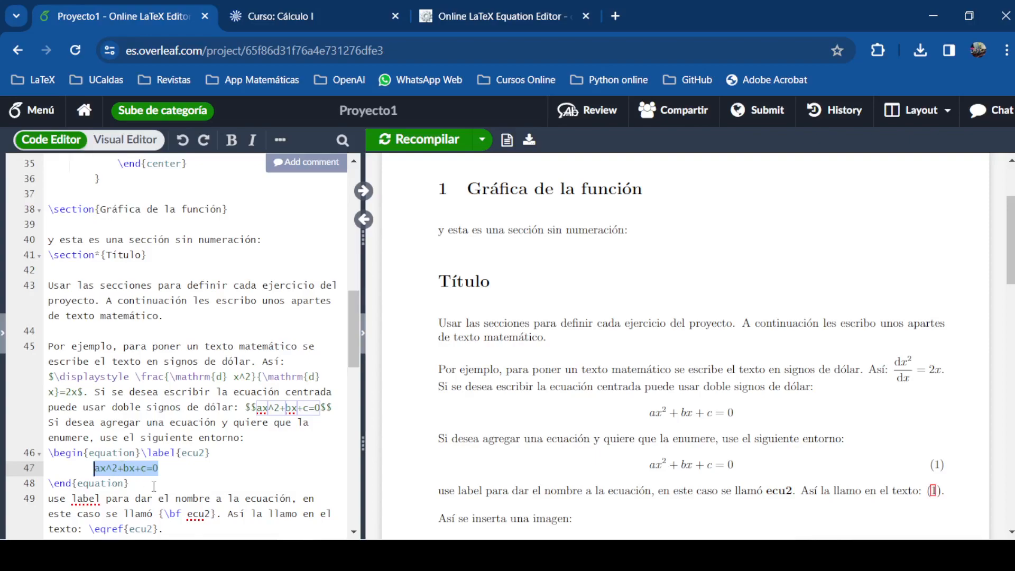
pyautogui.press('BackSpace')
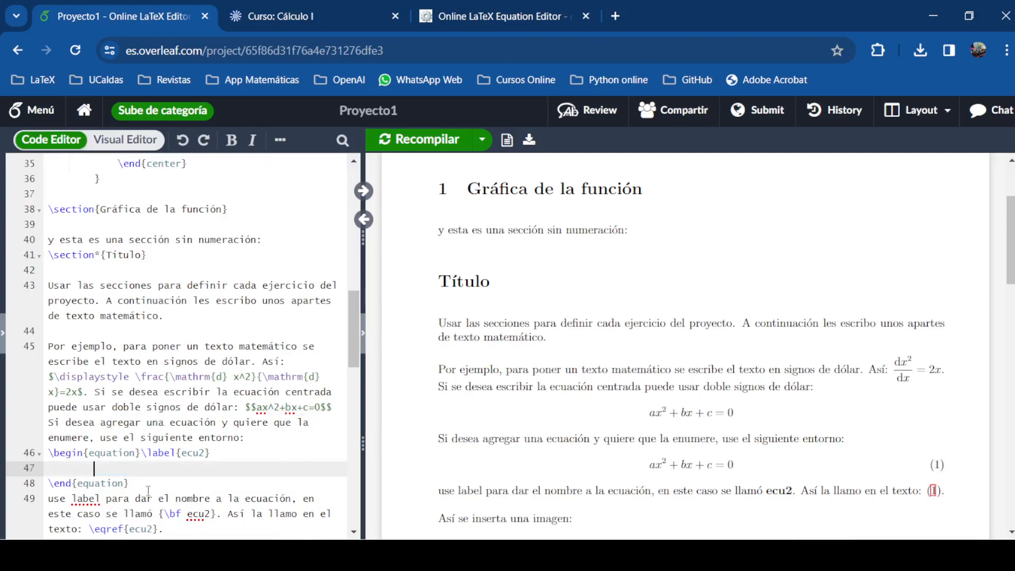
pyautogui.hotkey('ctrl', 'v')
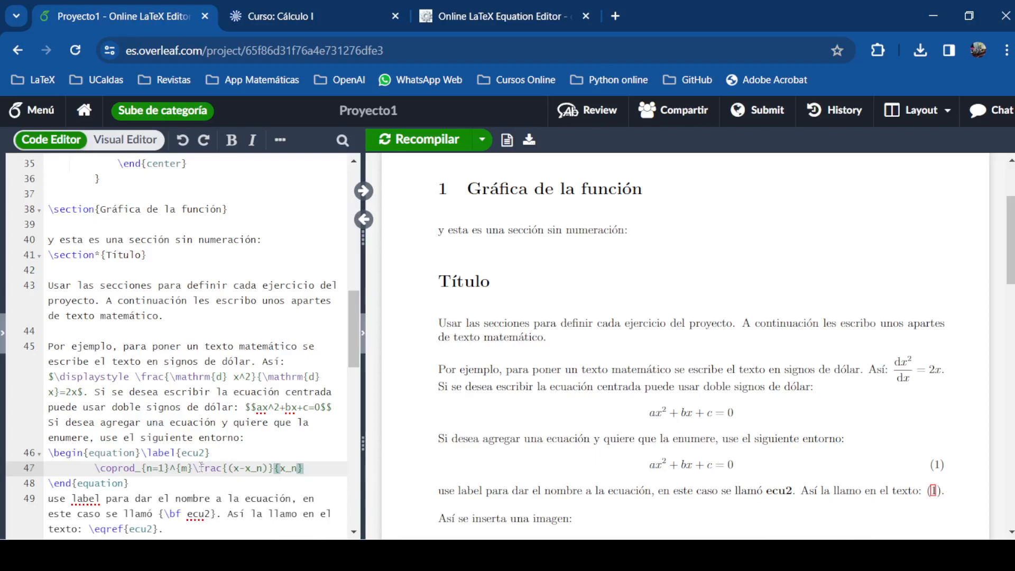
pyautogui.scroll(-2, 201, 467)
# Rename the equation's label from ecu2 to productoria on line 46
pyautogui.click(153, 376)
pyautogui.moveTo(183, 374); pyautogui.dragTo(204, 377)
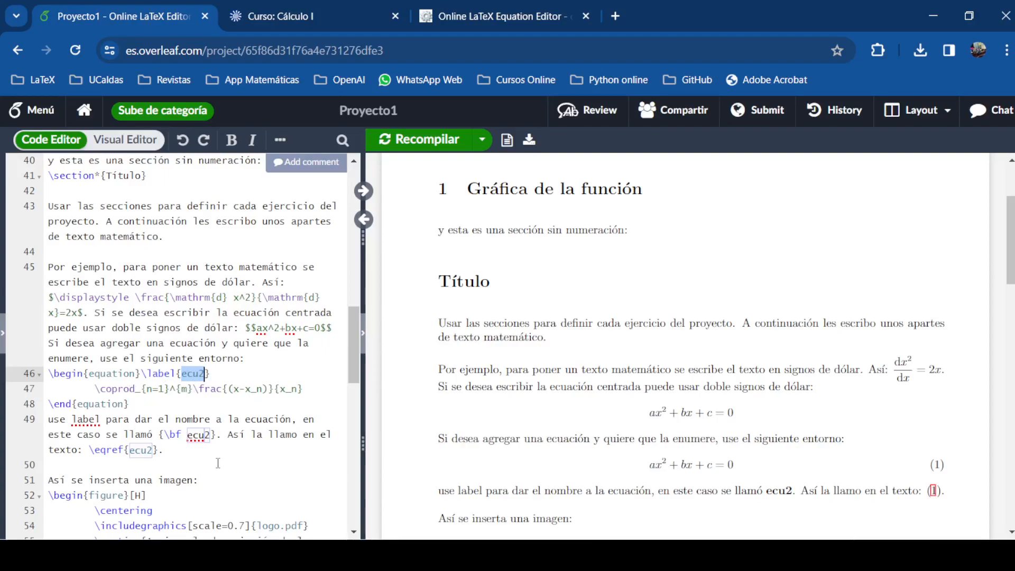
pyautogui.write('productoria')
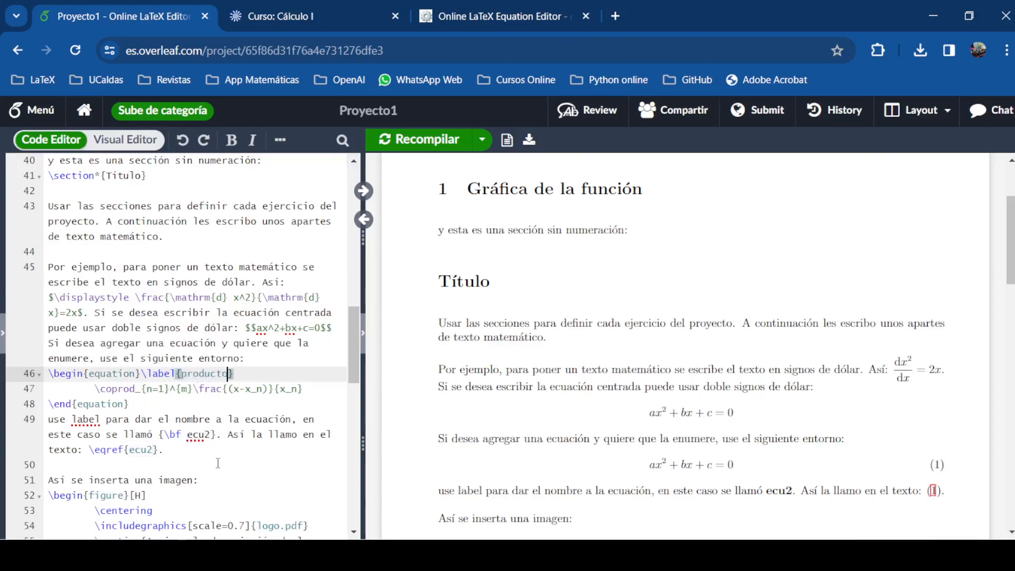
pyautogui.click(193, 390)
pyautogui.scroll(-3, 174, 418)
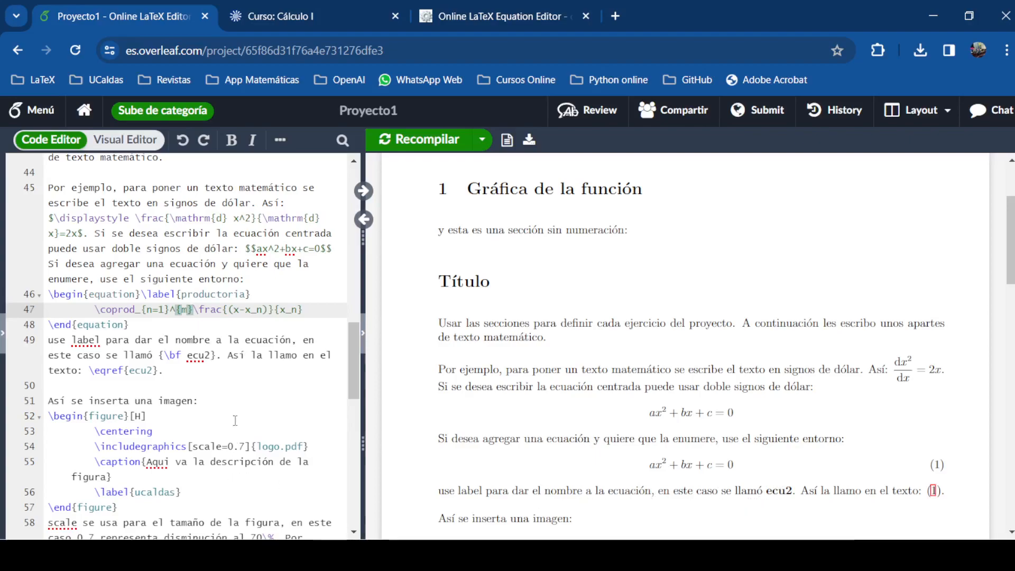
# Change ecu2 to productoria in {\bf ...} and \eqref{}, then recompile
pyautogui.moveTo(187, 356); pyautogui.dragTo(211, 356)
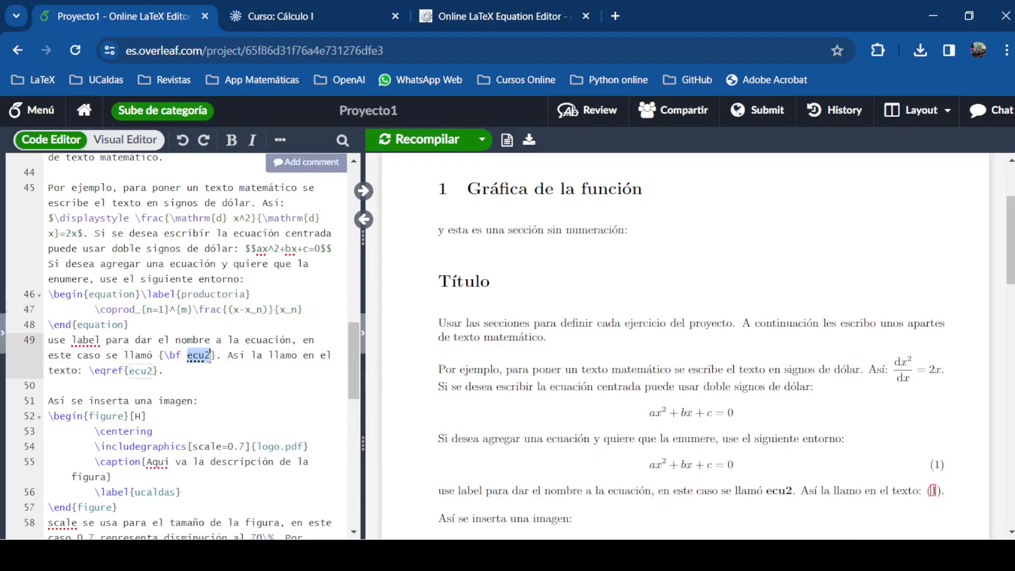
pyautogui.write('productoria')
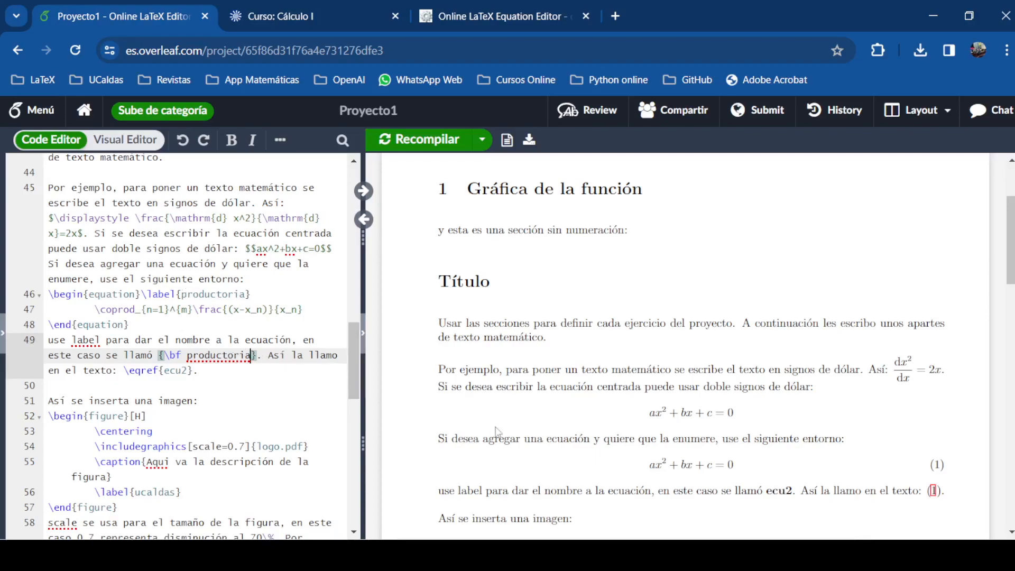
pyautogui.click(106, 371)
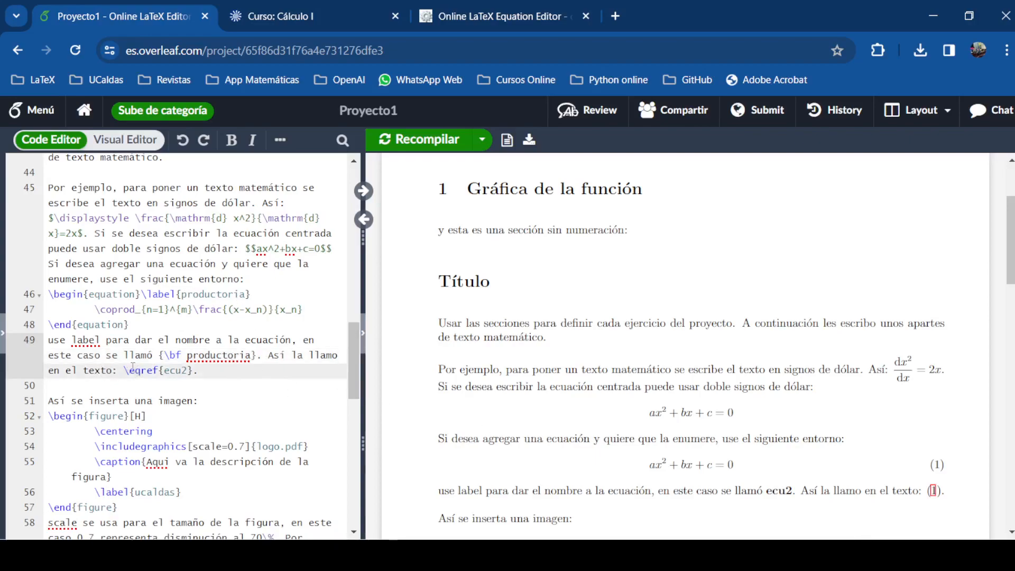
pyautogui.moveTo(125, 370); pyautogui.dragTo(158, 374)
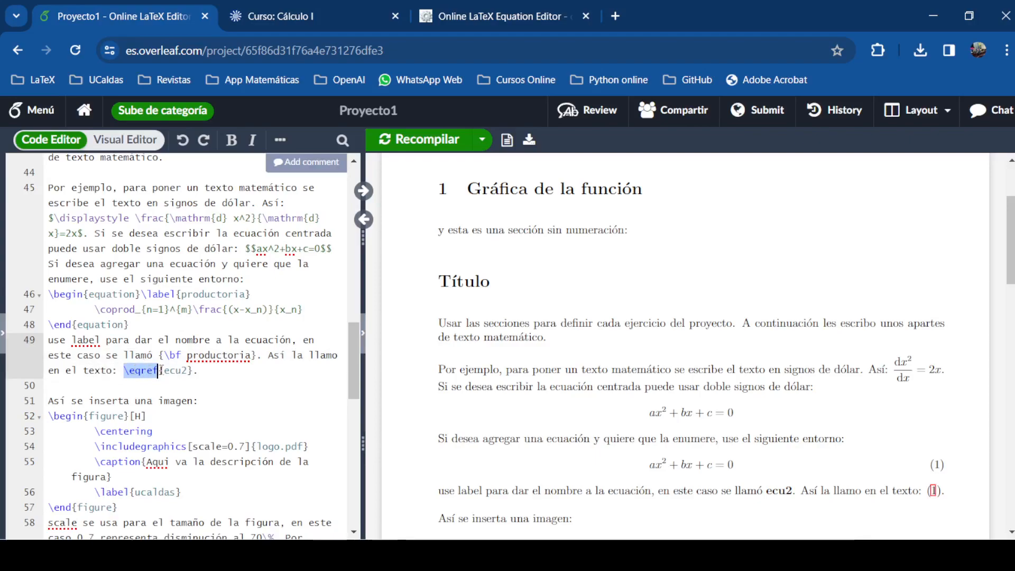
pyautogui.doubleClick(165, 370)
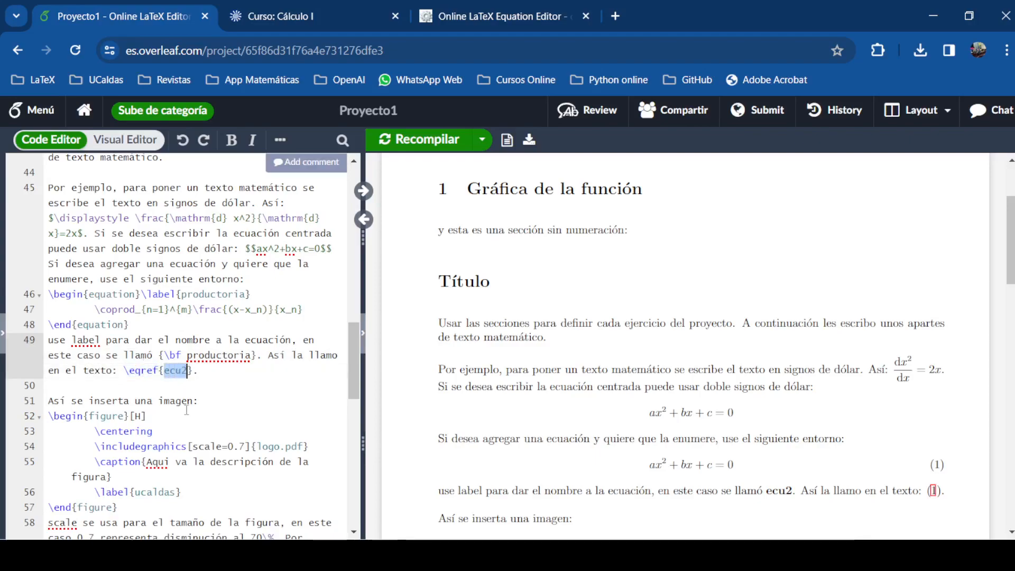
pyautogui.press('BackSpace')
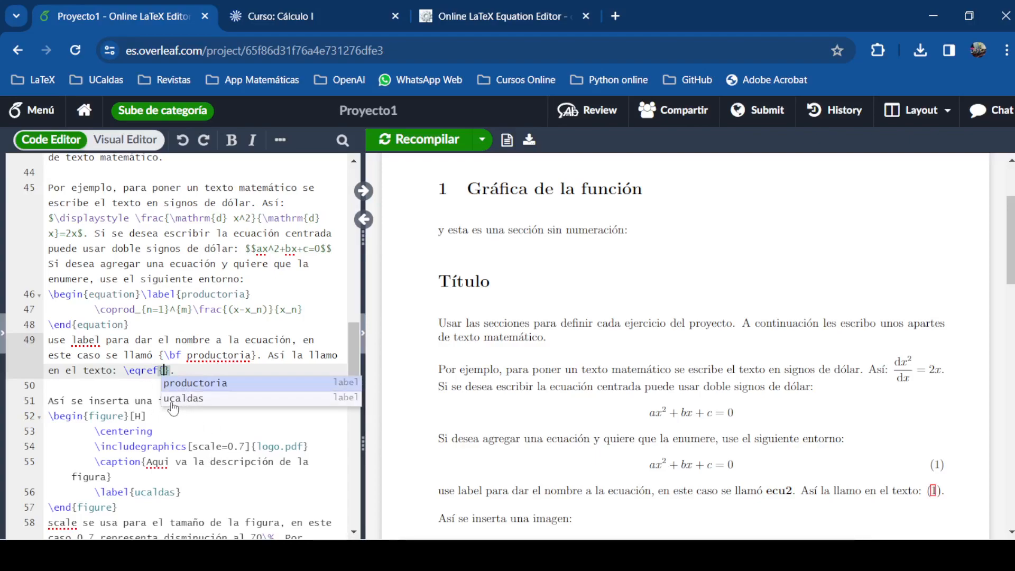
pyautogui.click(206, 383)
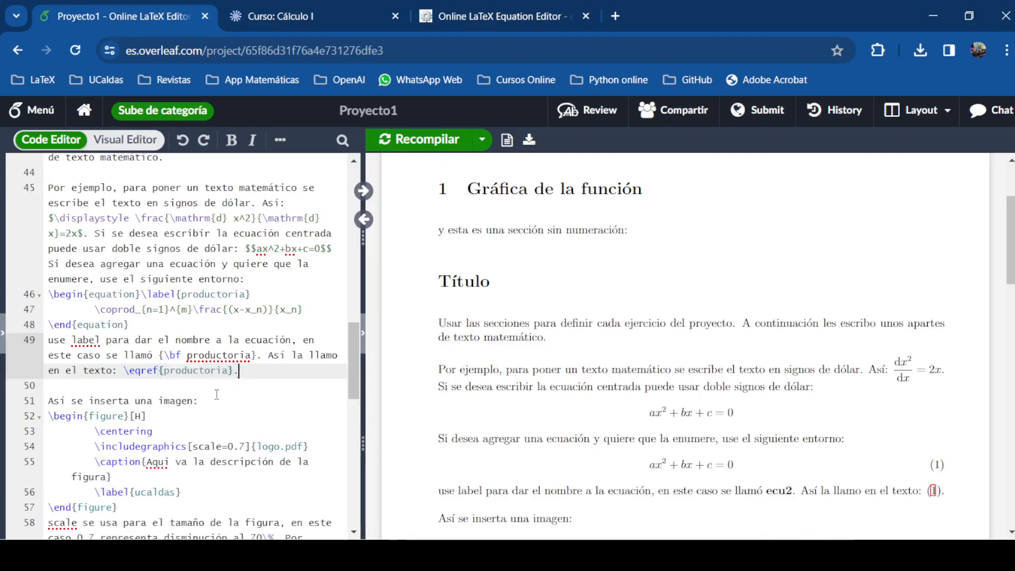
pyautogui.click(420, 139)
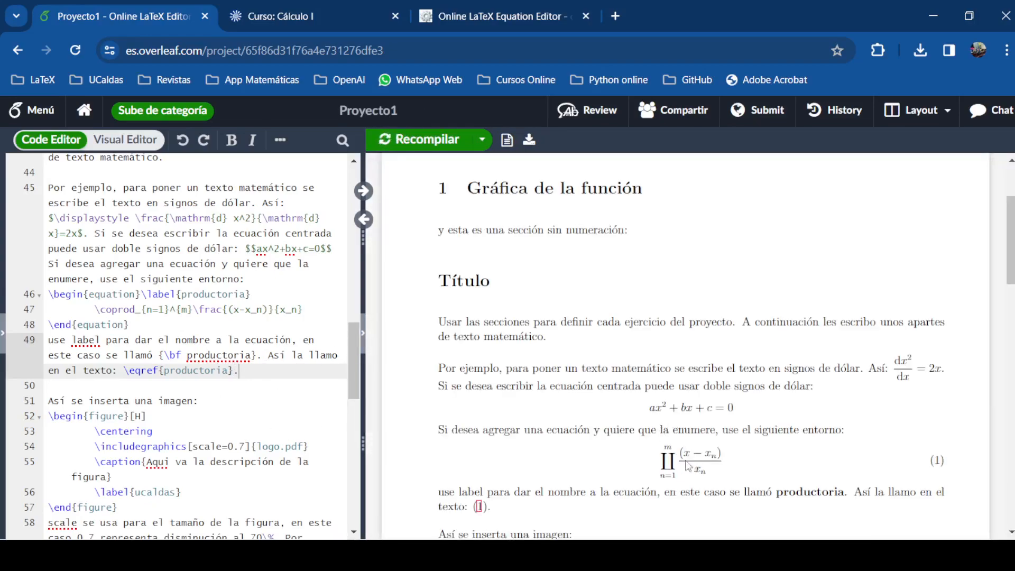
# Follow the PDF's (1) reference to confirm the product is numbered as equation (1)
pyautogui.scroll(-3, 701, 461)
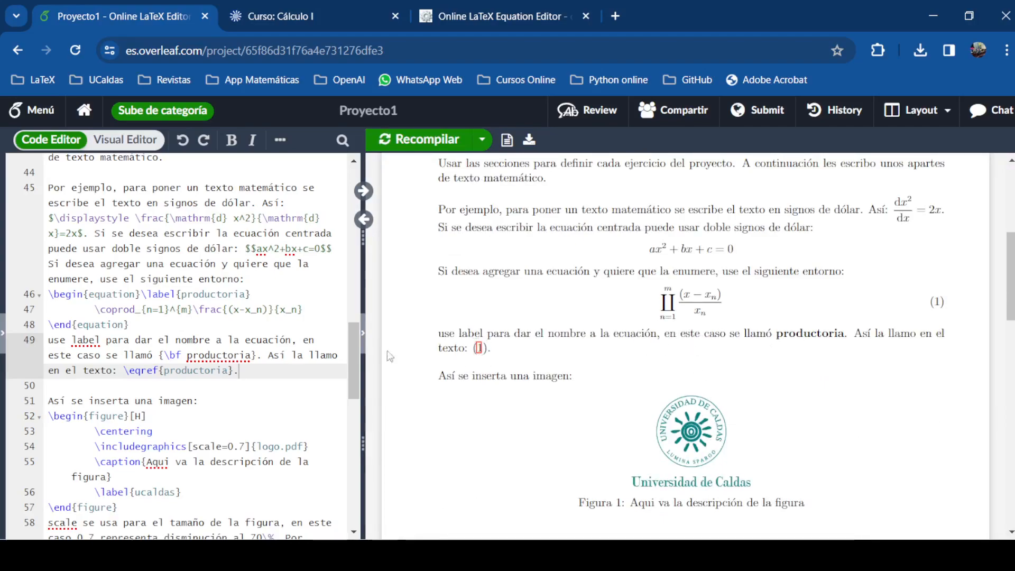
pyautogui.moveTo(161, 370); pyautogui.dragTo(123, 370)
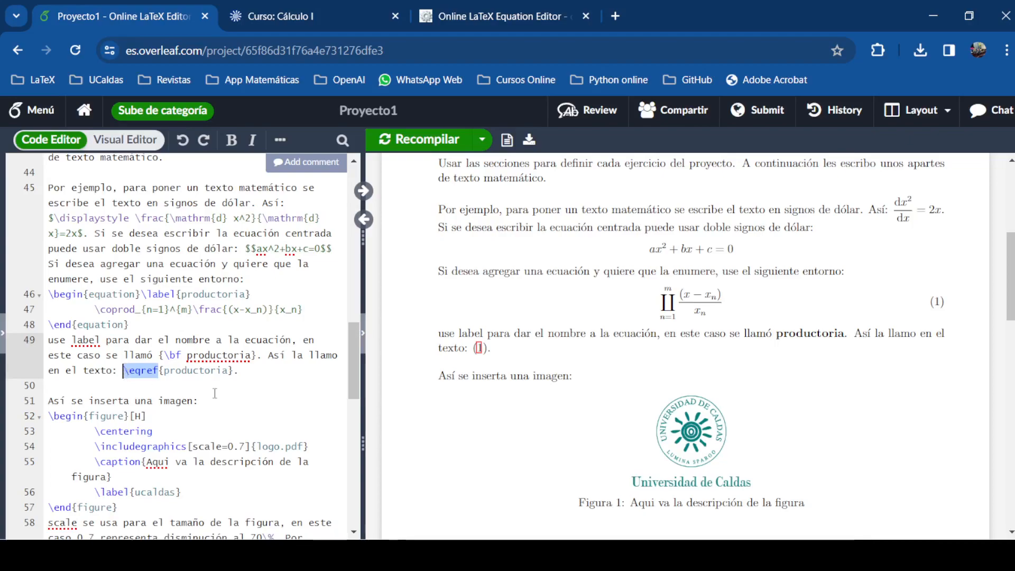
pyautogui.click(482, 349)
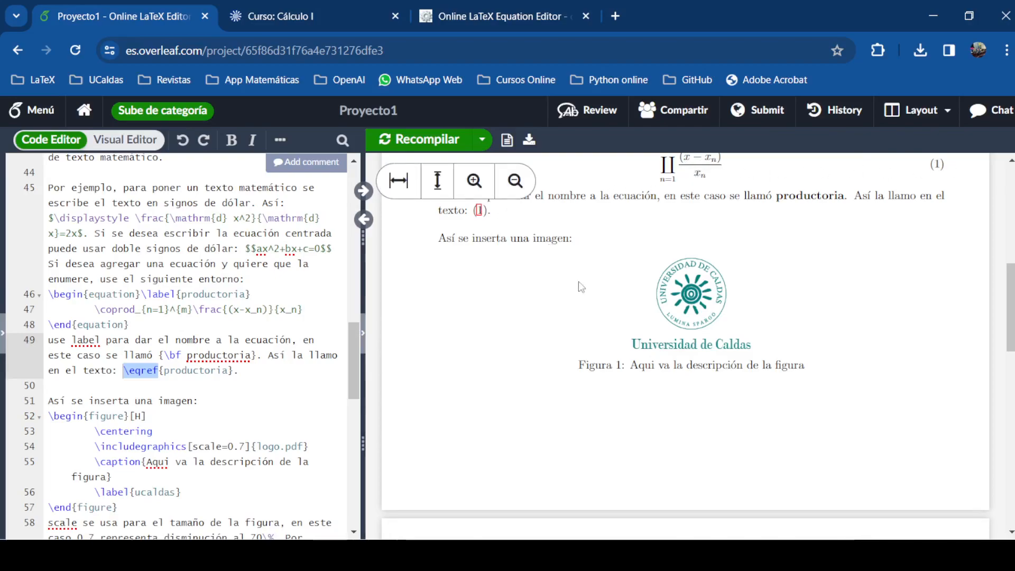
pyautogui.scroll(3, 592, 289)
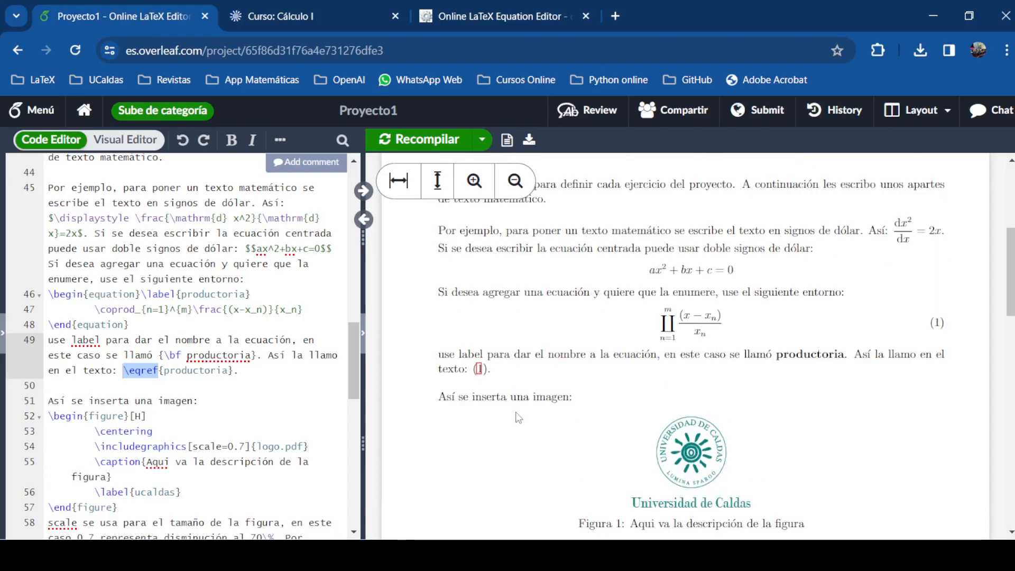
# Place the caret inside the figure environment's code and show the project file tree
pyautogui.click(169, 412)
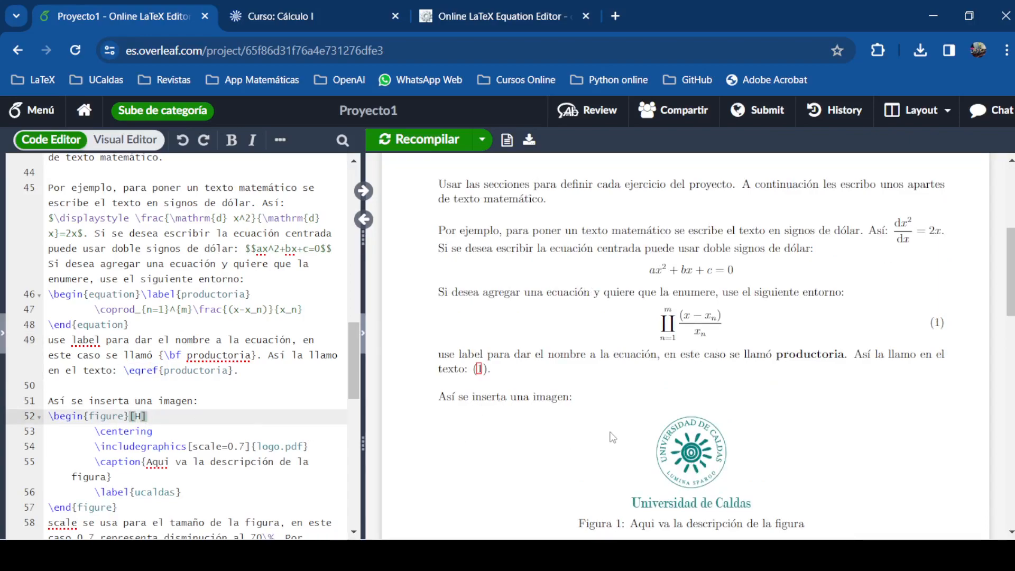
pyautogui.scroll(-3, 746, 455)
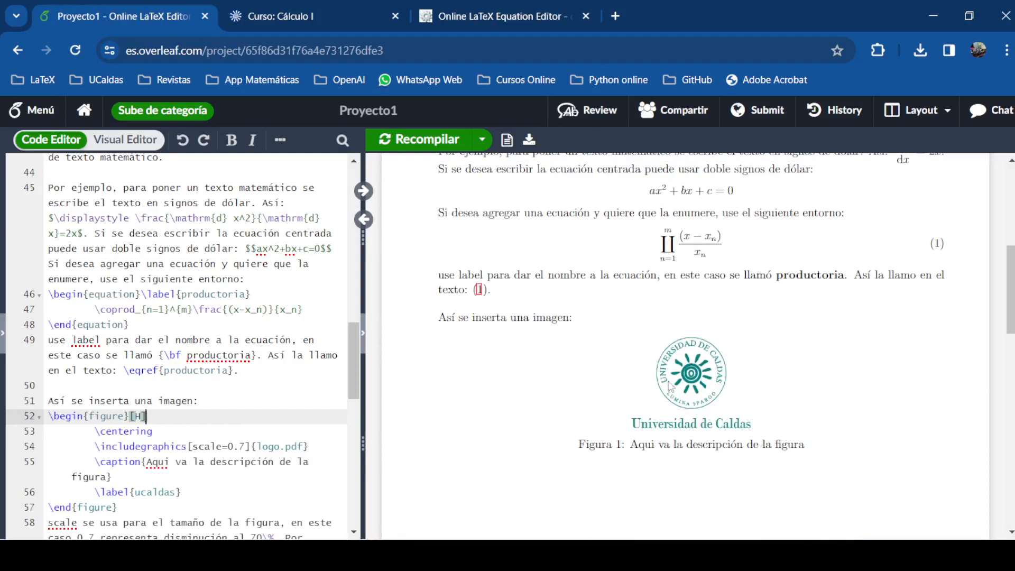
pyautogui.click(124, 421)
pyautogui.click(4, 334)
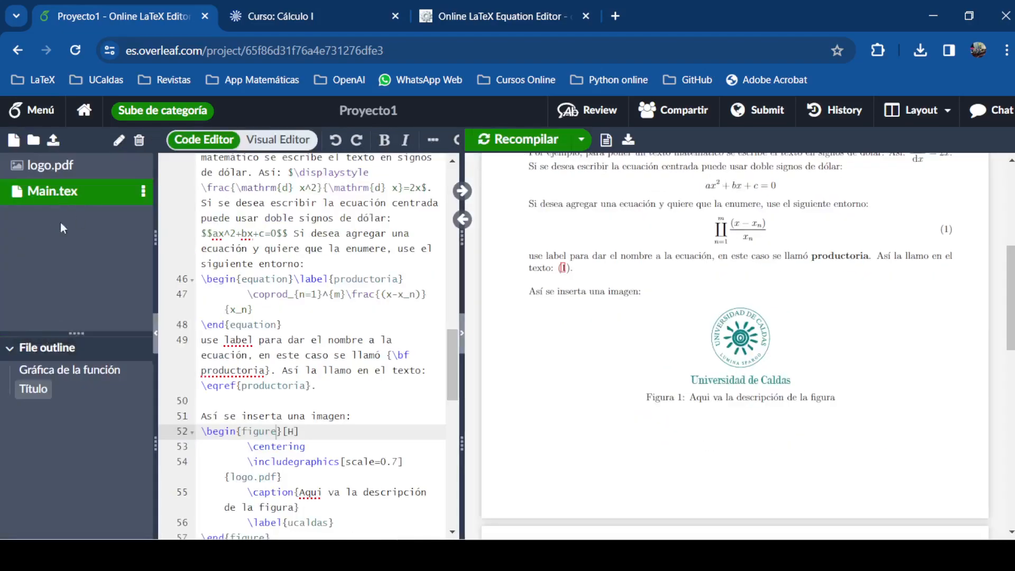
pyautogui.click(74, 222)
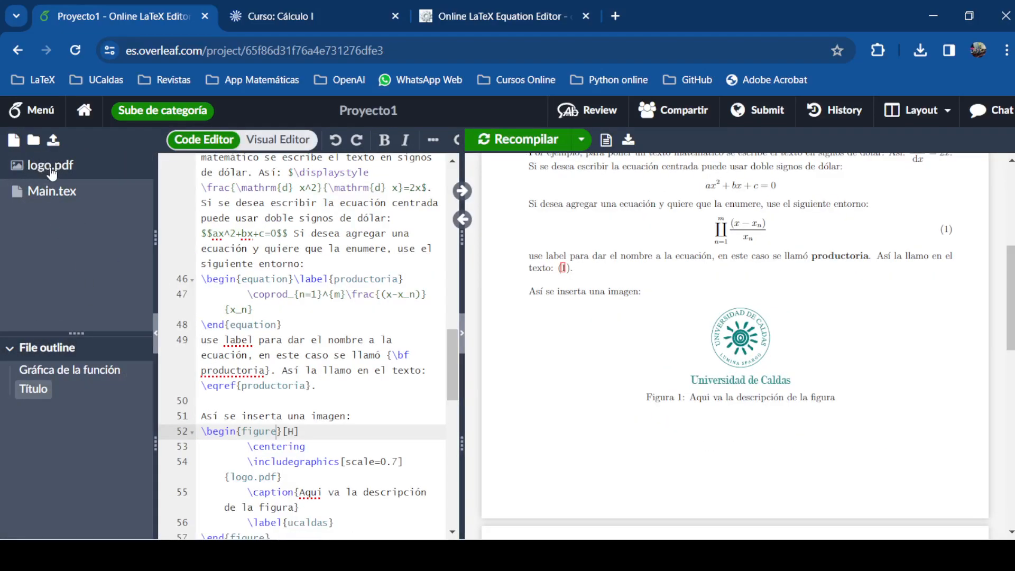
pyautogui.click(267, 399)
pyautogui.scroll(-3, 283, 383)
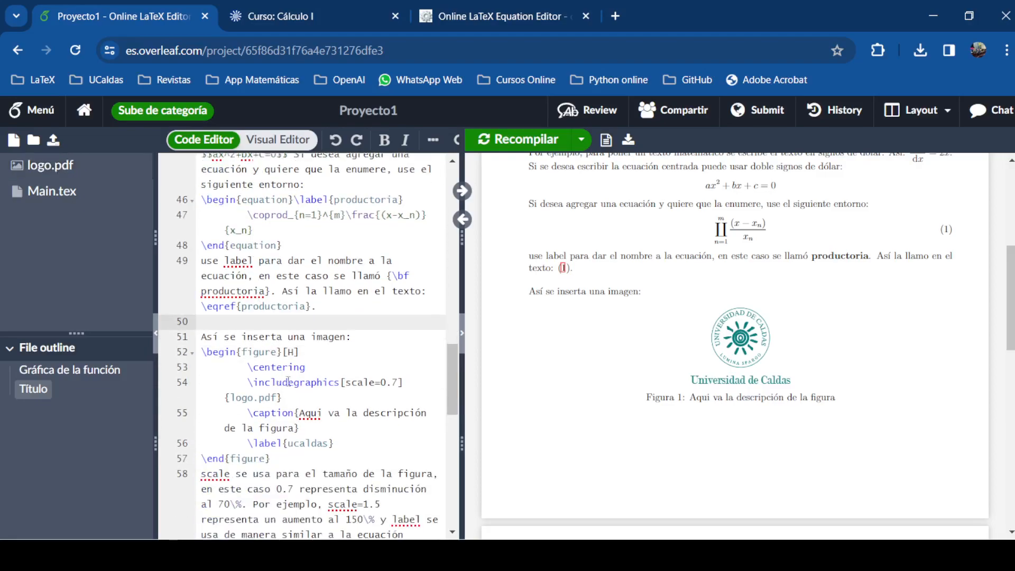
pyautogui.moveTo(202, 352); pyautogui.dragTo(287, 358)
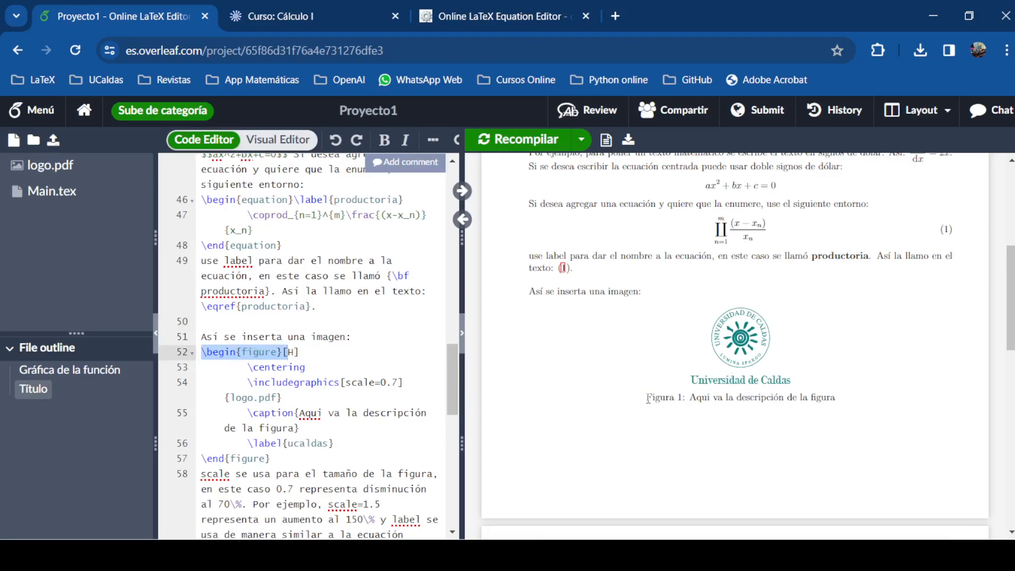
pyautogui.moveTo(661, 398); pyautogui.dragTo(642, 402)
pyautogui.click(316, 358)
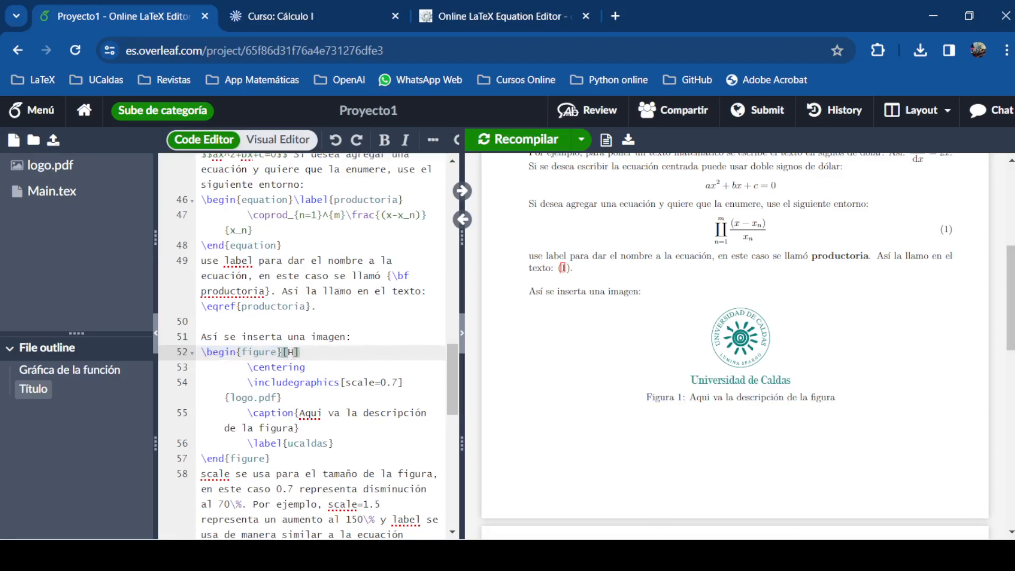
pyautogui.hotkey('shift', 'Left')
pyautogui.hotkey('shift', 'Left')
pyautogui.hotkey('shift', 'Left')
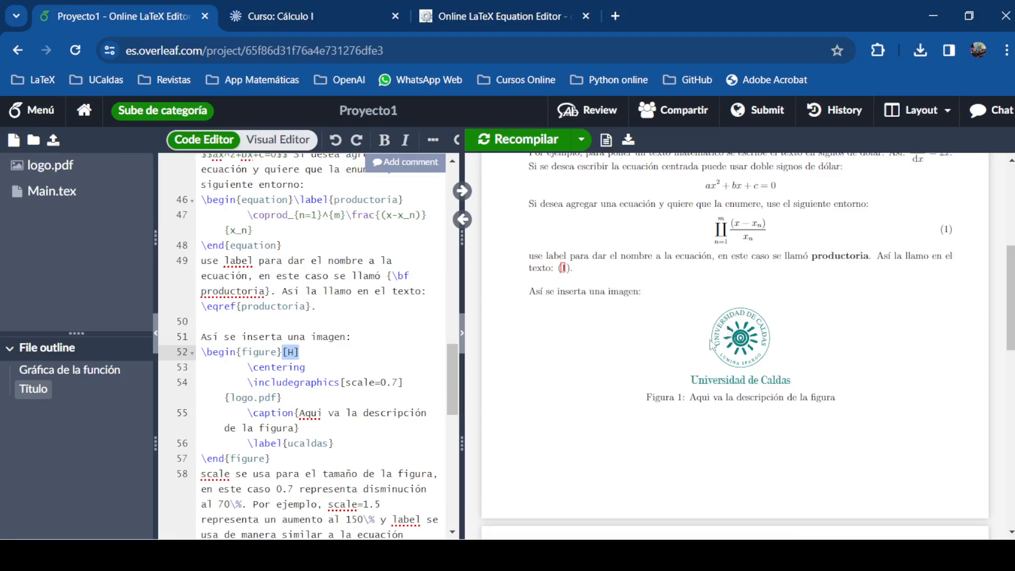
pyautogui.click(280, 370)
pyautogui.moveTo(305, 367); pyautogui.dragTo(248, 369)
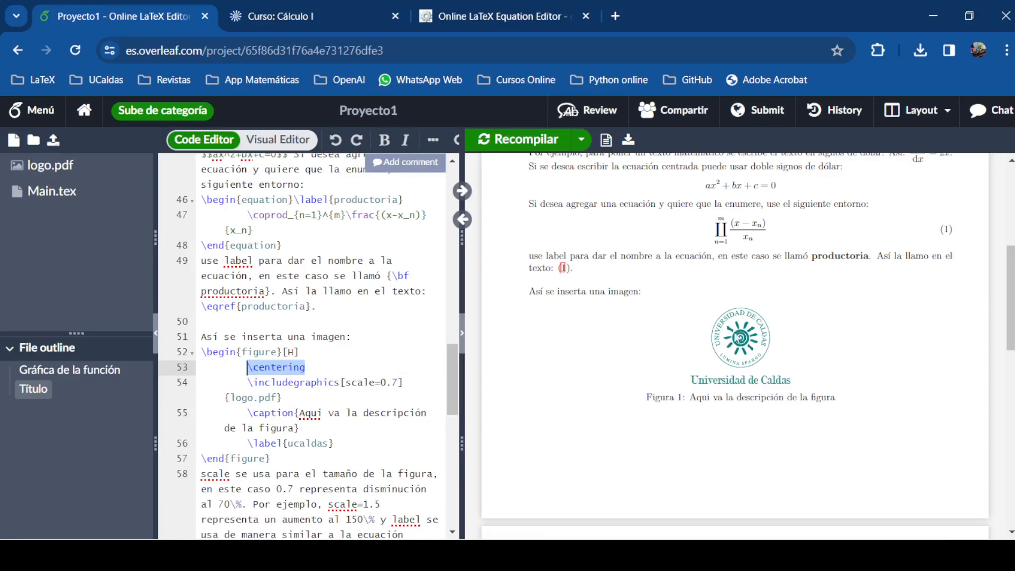
pyautogui.click(250, 382)
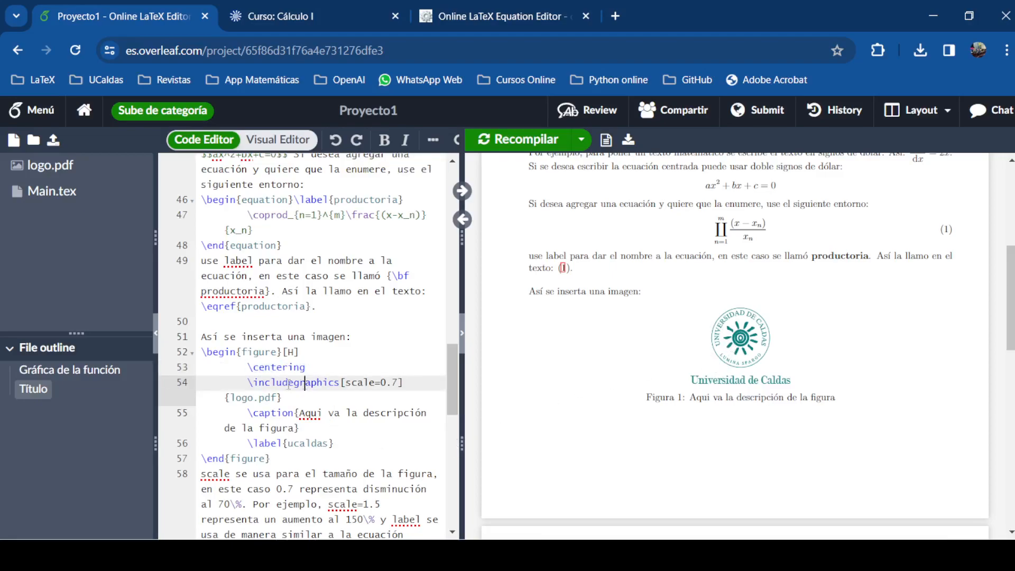
pyautogui.doubleClick(295, 380)
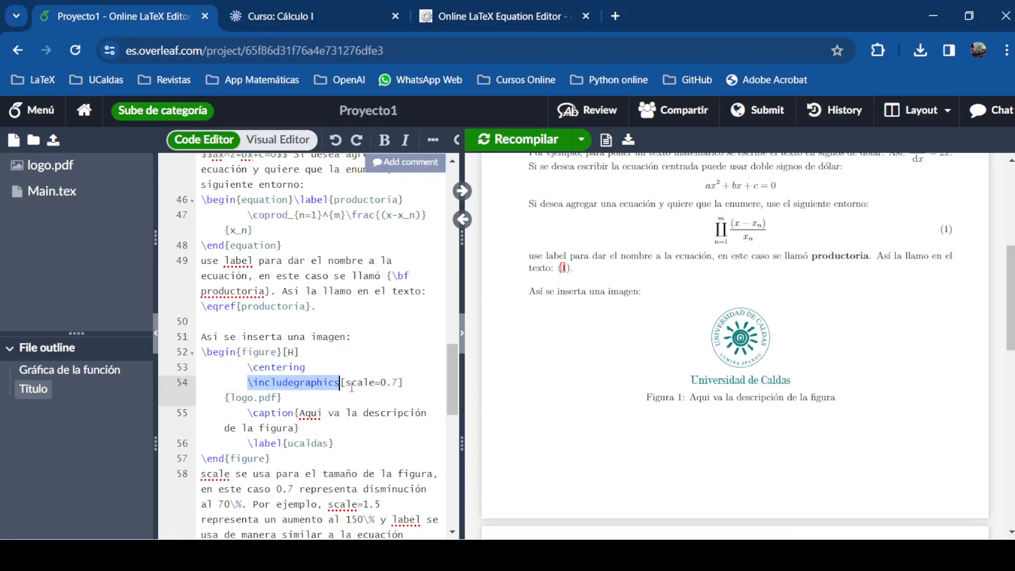
pyautogui.click(351, 383)
pyautogui.moveTo(348, 382); pyautogui.dragTo(398, 383)
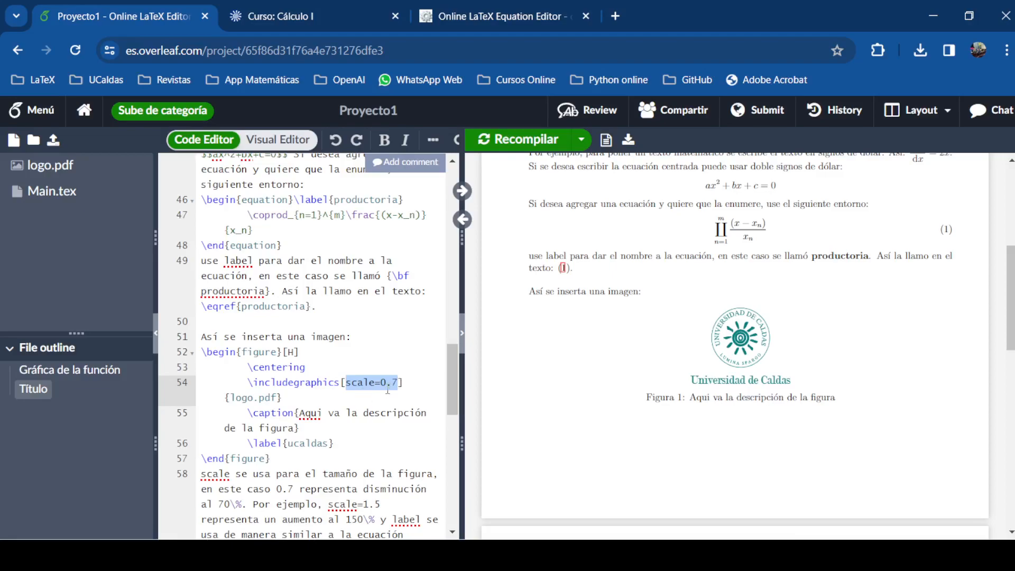
pyautogui.click(228, 396)
pyautogui.moveTo(229, 397); pyautogui.dragTo(271, 401)
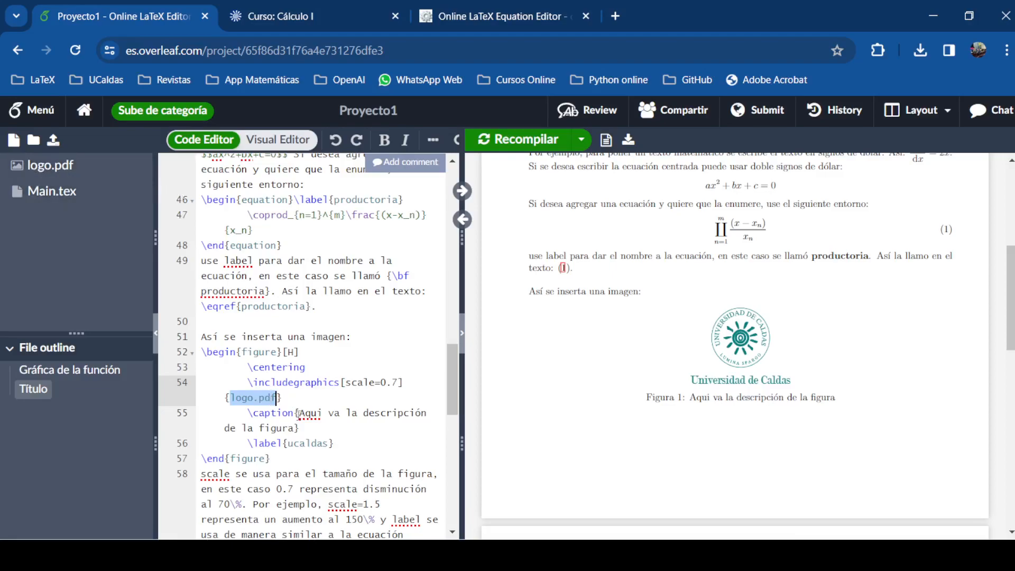
pyautogui.click(291, 400)
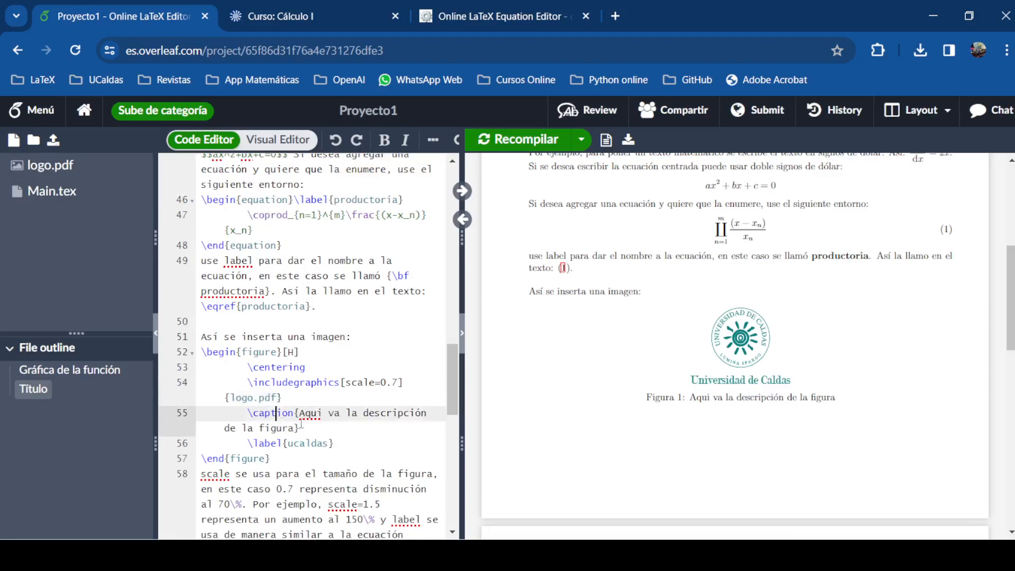
pyautogui.moveTo(296, 413)
pyautogui.mouseDown()
pyautogui.moveTo(320, 414)
pyautogui.moveTo(295, 428)
pyautogui.mouseUp()
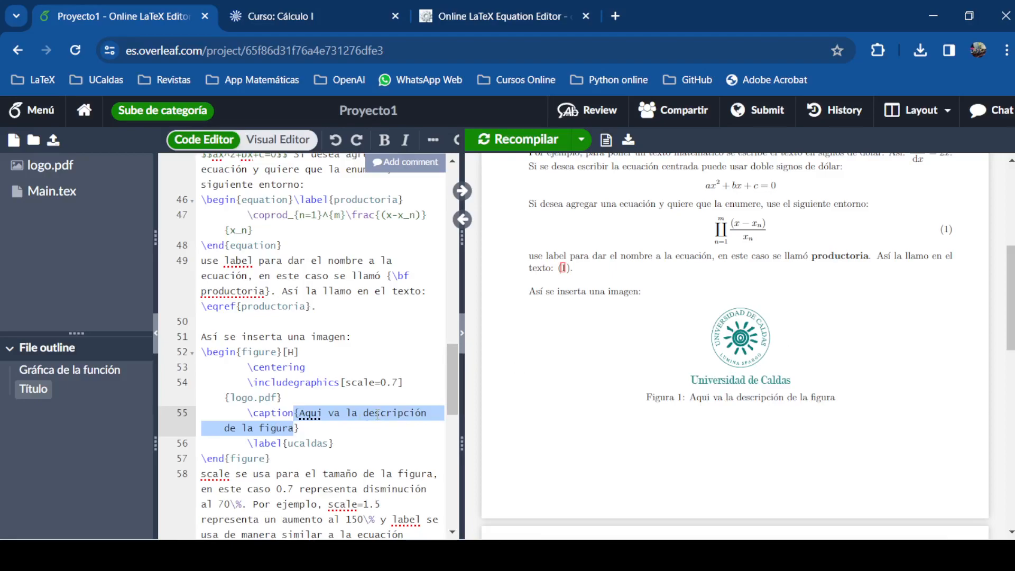
# Set the figure caption to 'logo de la UCaldas'
pyautogui.write('Logo')
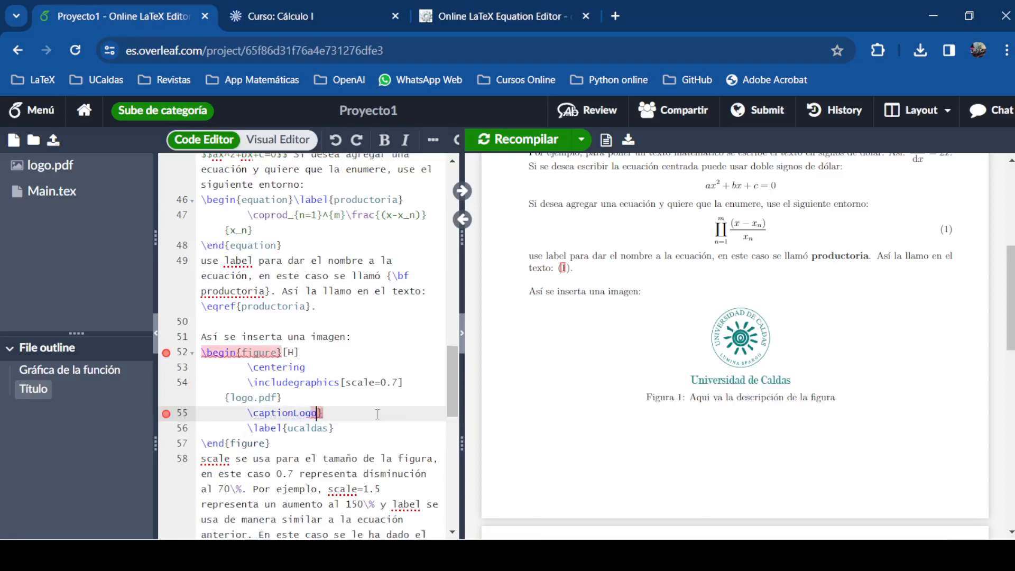
pyautogui.press('BackSpace')
pyautogui.press('BackSpace')
pyautogui.press('BackSpace')
pyautogui.press('BackSpace')
pyautogui.press('BackSpace')
pyautogui.write('{logo de la u')
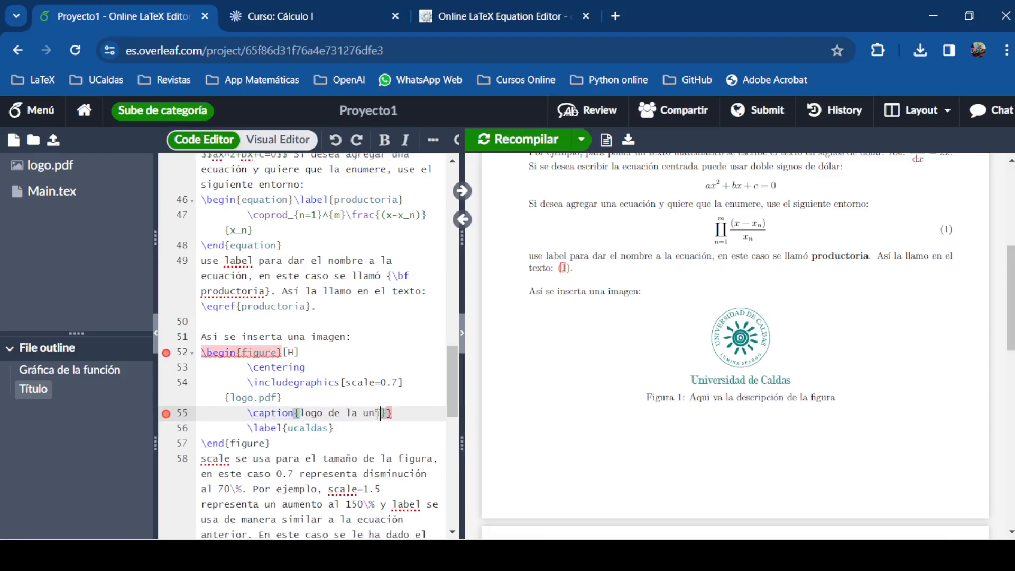
pyautogui.press('BackSpace')
pyautogui.write('UCaldas}')
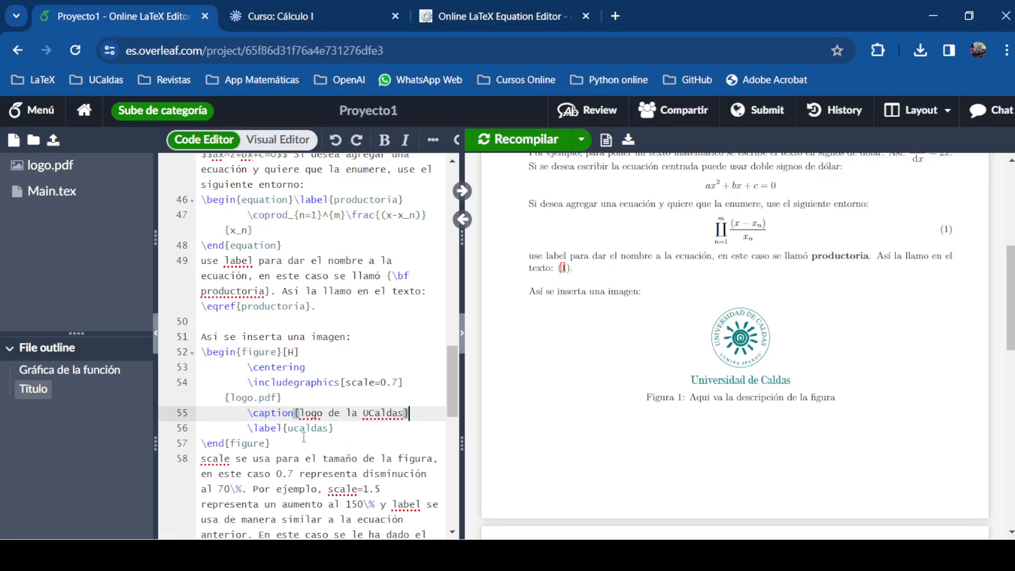
# Recompile with Ctrl+S so the PDF shows the new caption, then open a new browser tab
pyautogui.click(337, 429)
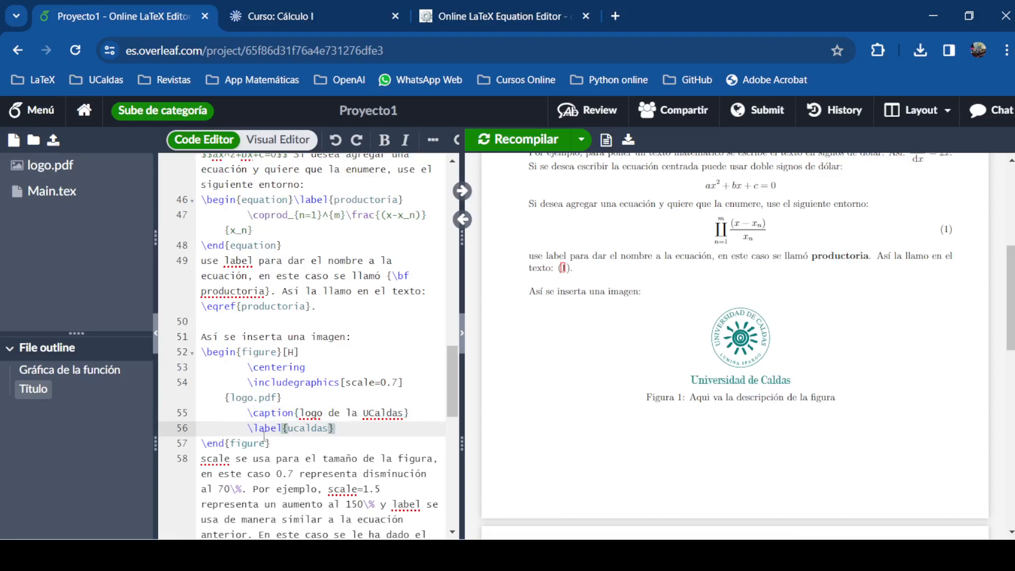
pyautogui.moveTo(288, 429); pyautogui.dragTo(329, 428)
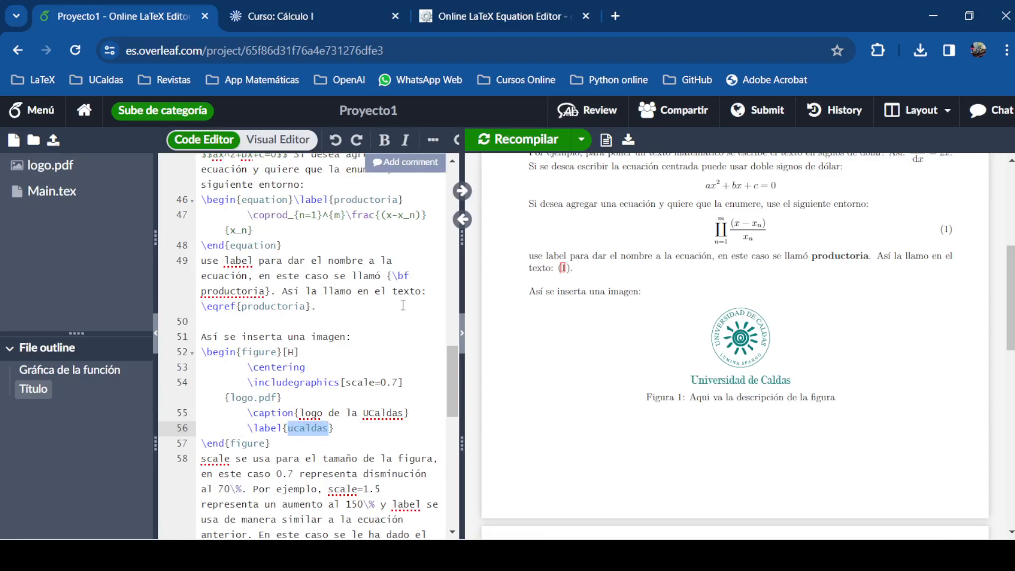
pyautogui.hotkey('ctrl', 's')
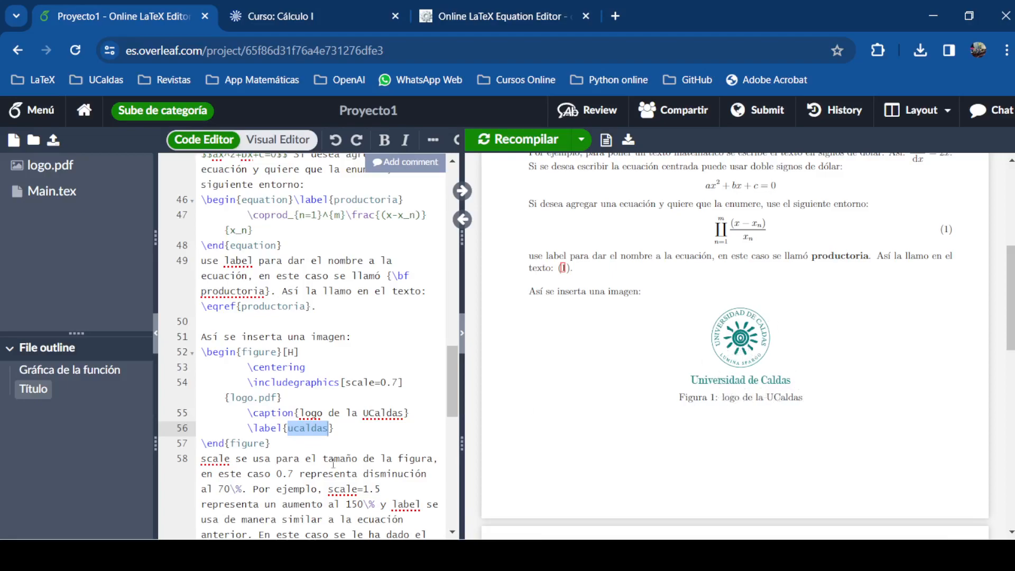
pyautogui.click(272, 444)
pyautogui.scroll(-5, 266, 496)
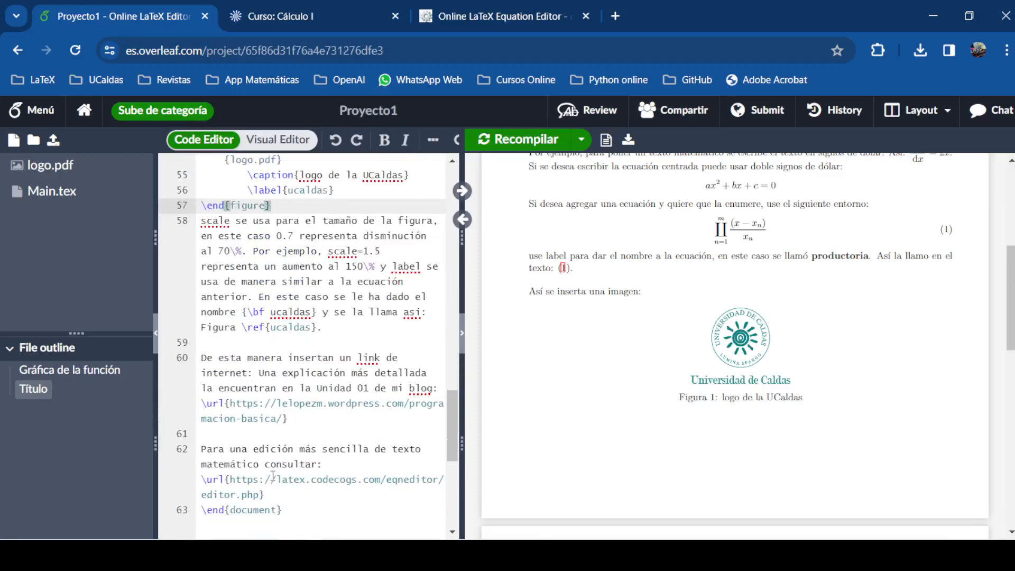
pyautogui.scroll(5, 286, 306)
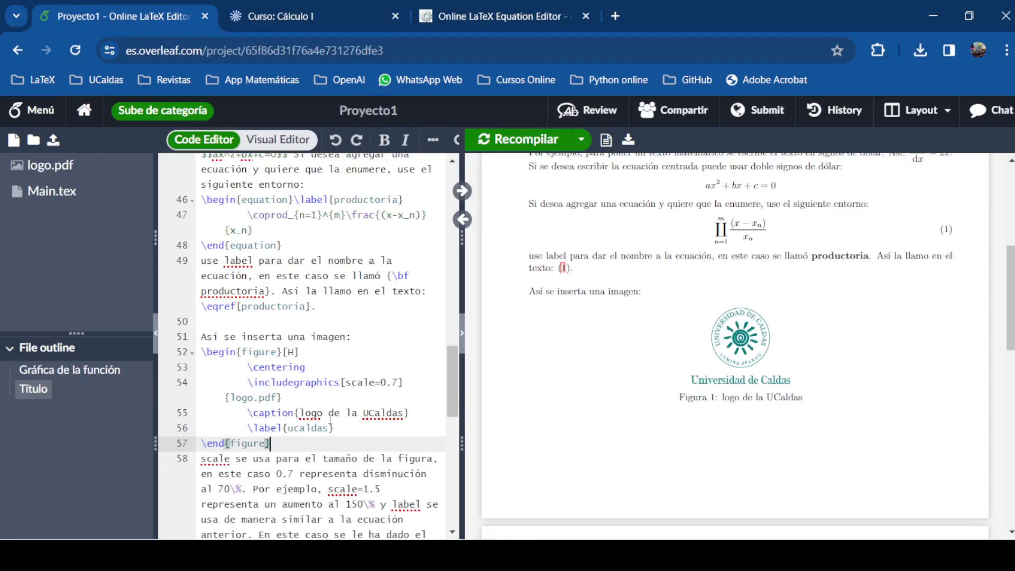
pyautogui.hotkey('ctrl', 't')
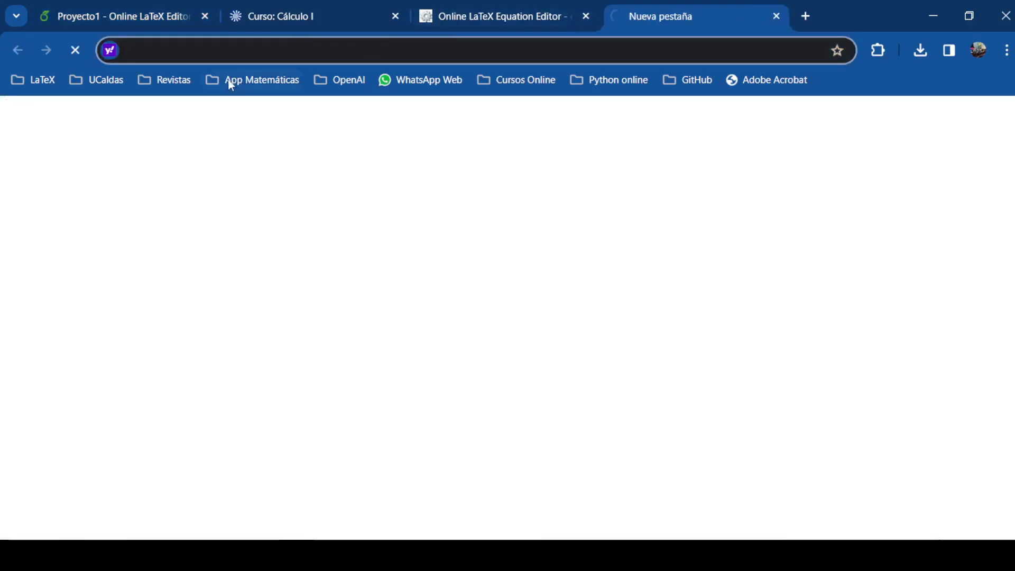
# Go to lelopezm.wordpress.com from the 'wordpress' suggestion and browse the Programación Básica page
pyautogui.write('wo rdp')
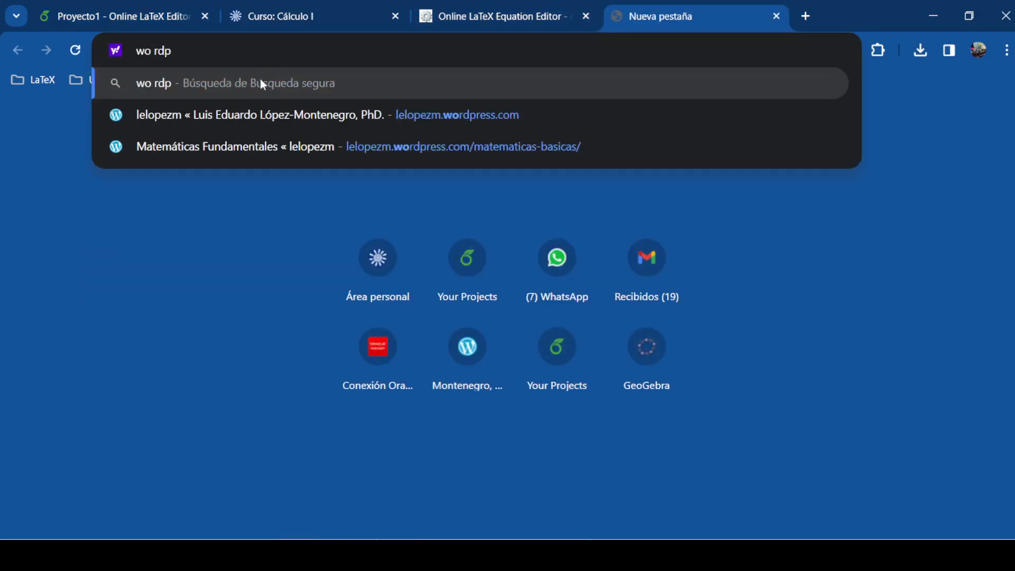
pyautogui.click(175, 117)
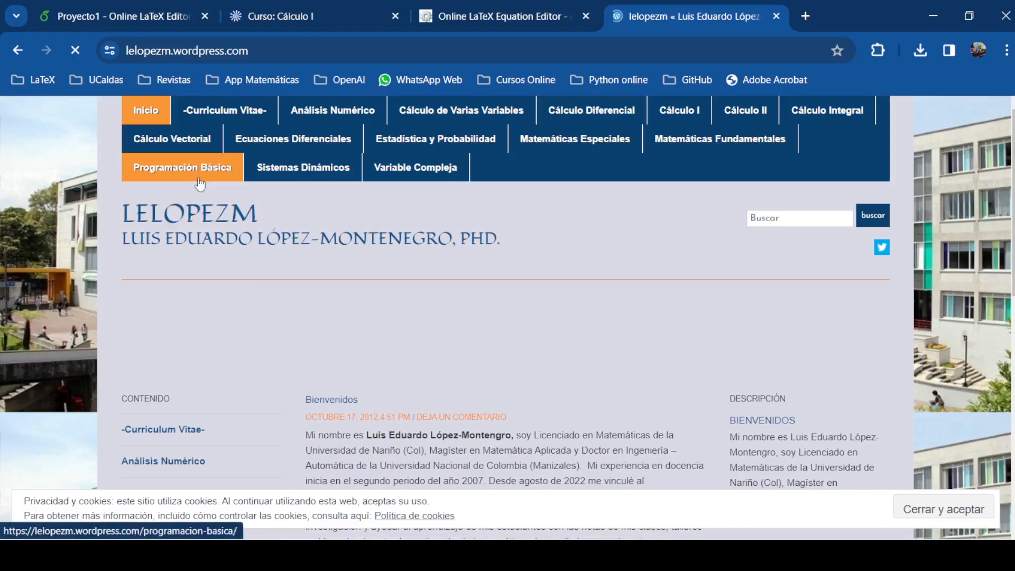
pyautogui.scroll(-4, 520, 304)
pyautogui.scroll(4, 521, 307)
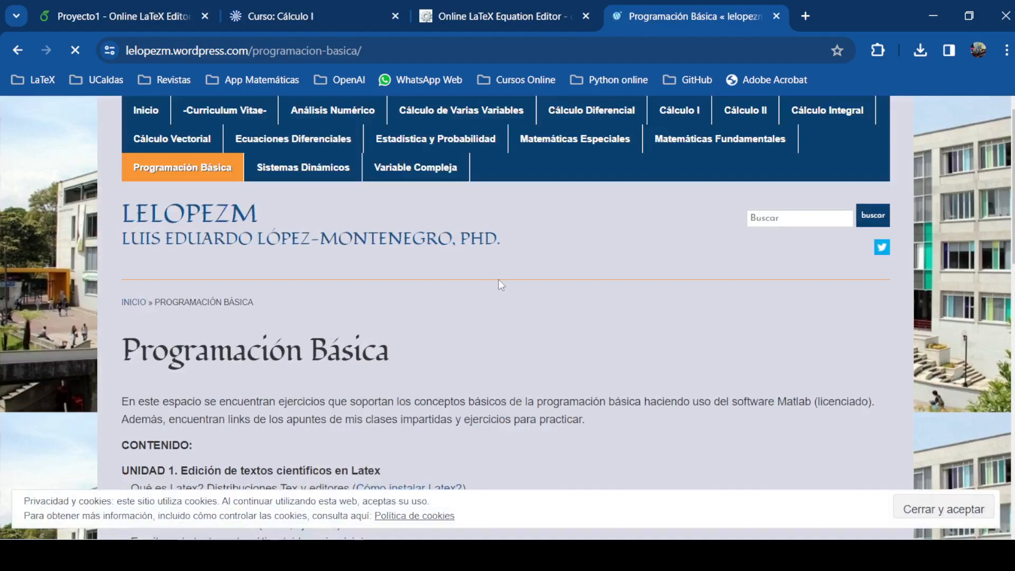
# Highlight the UNIDAD 1 heading and its normal-text and mathematical-text writing topics
pyautogui.scroll(-4, 493, 292)
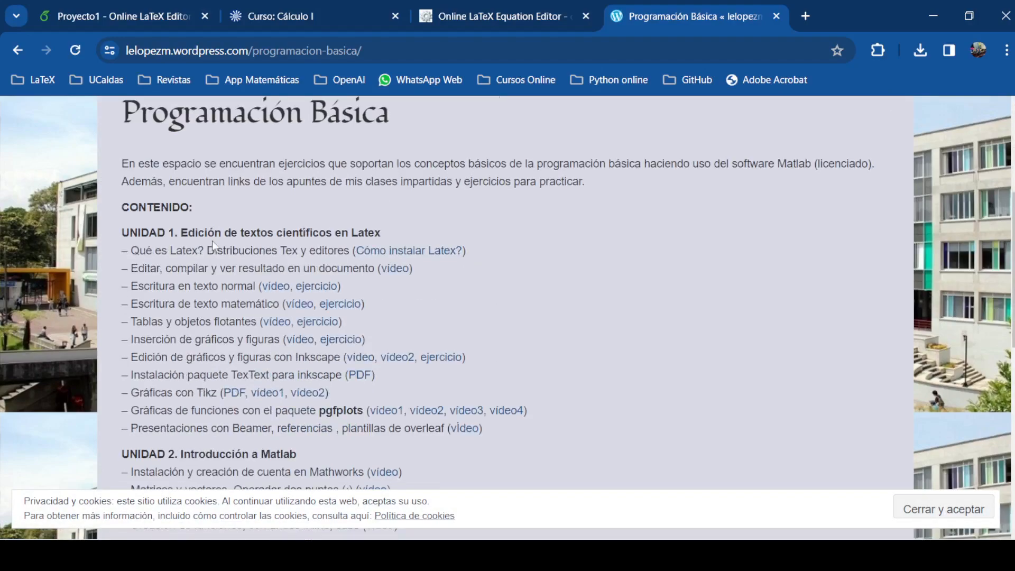
pyautogui.moveTo(122, 233); pyautogui.dragTo(405, 238)
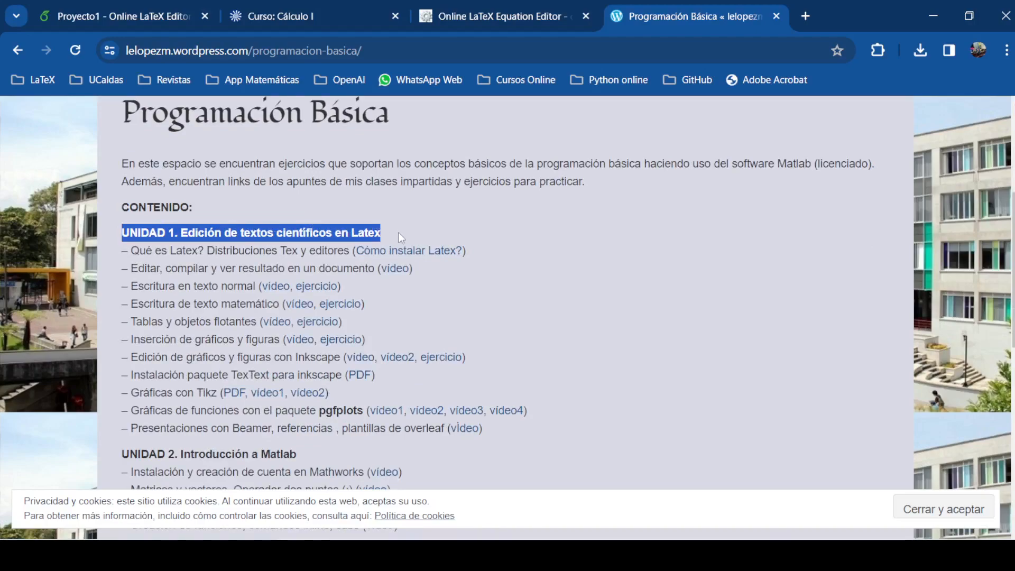
pyautogui.click(600, 264)
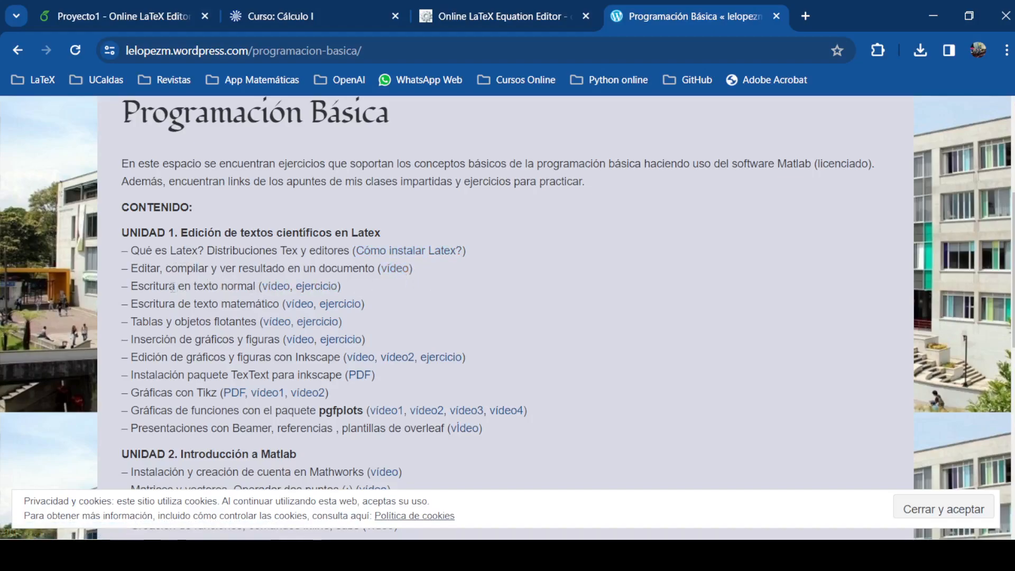
pyautogui.moveTo(254, 286); pyautogui.dragTo(153, 286)
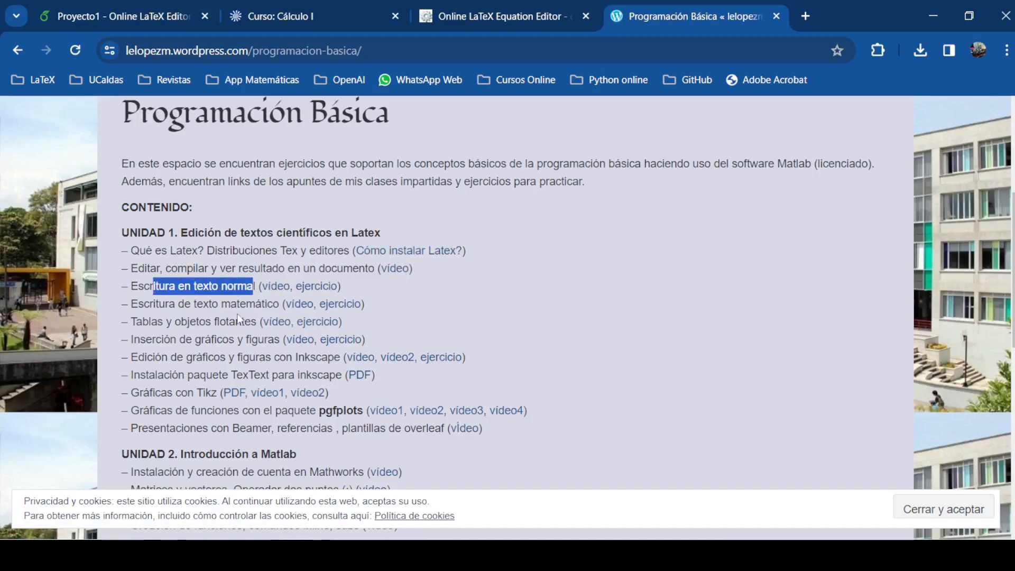
pyautogui.moveTo(278, 304); pyautogui.dragTo(157, 307)
pyautogui.click(152, 326)
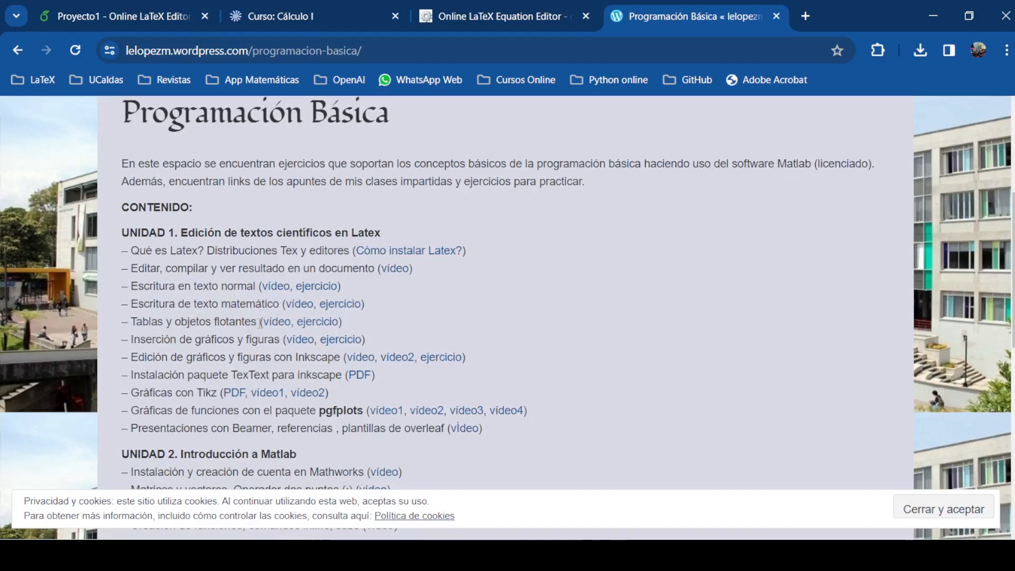
# Highlight the floating objects, Tikz/pgfplots and Beamer topics, then return to the Proyecto1 Overleaf tab
pyautogui.moveTo(259, 322); pyautogui.dragTo(179, 321)
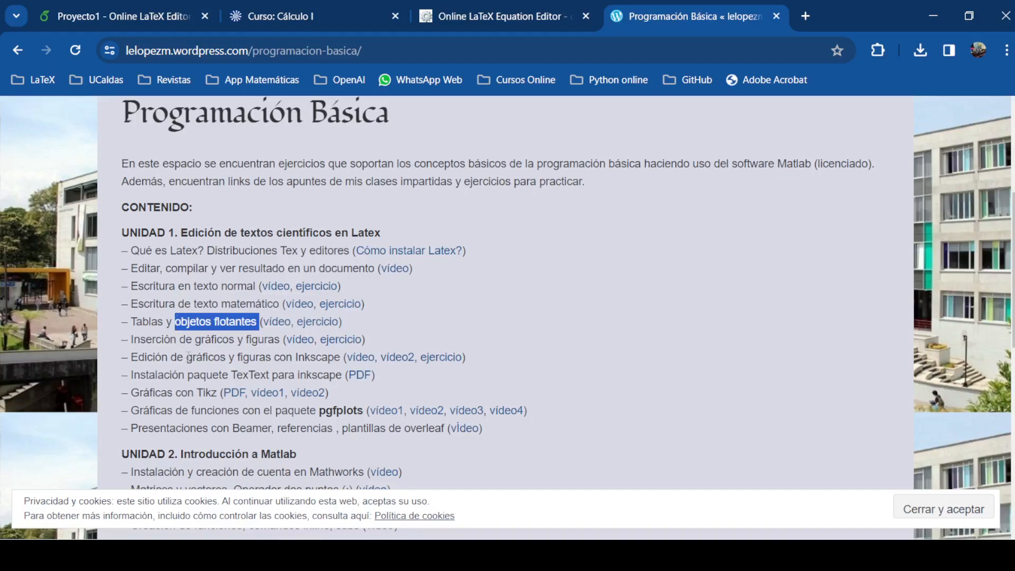
pyautogui.click(256, 353)
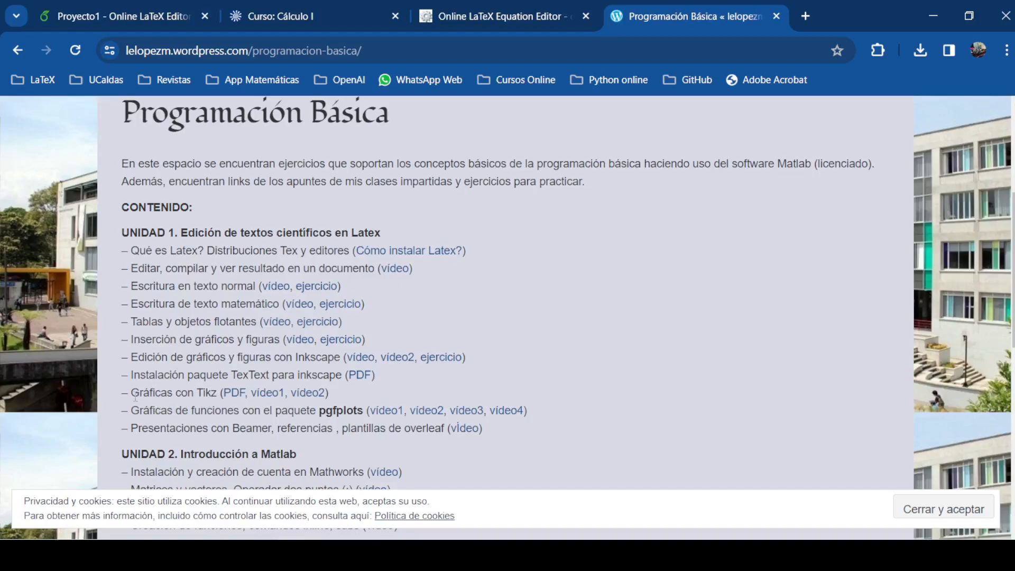
pyautogui.moveTo(132, 394); pyautogui.dragTo(222, 403)
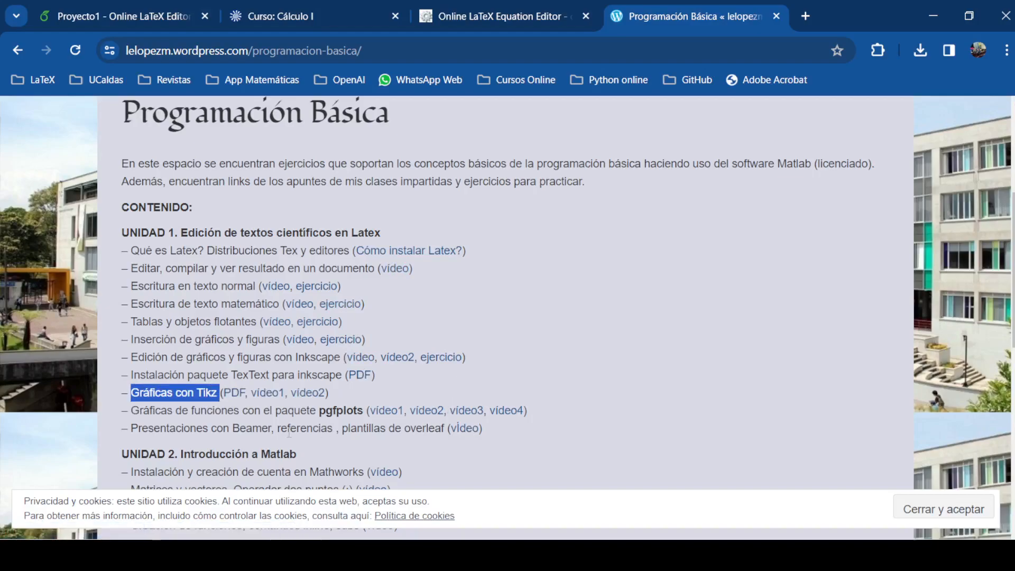
pyautogui.click(314, 415)
pyautogui.moveTo(321, 410); pyautogui.dragTo(365, 411)
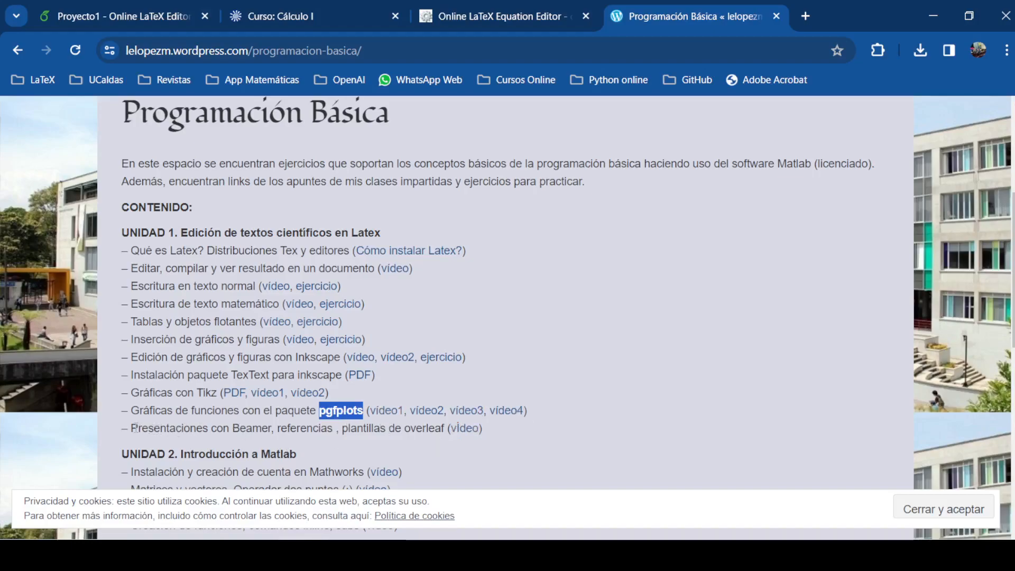
pyautogui.moveTo(131, 428); pyautogui.dragTo(232, 428)
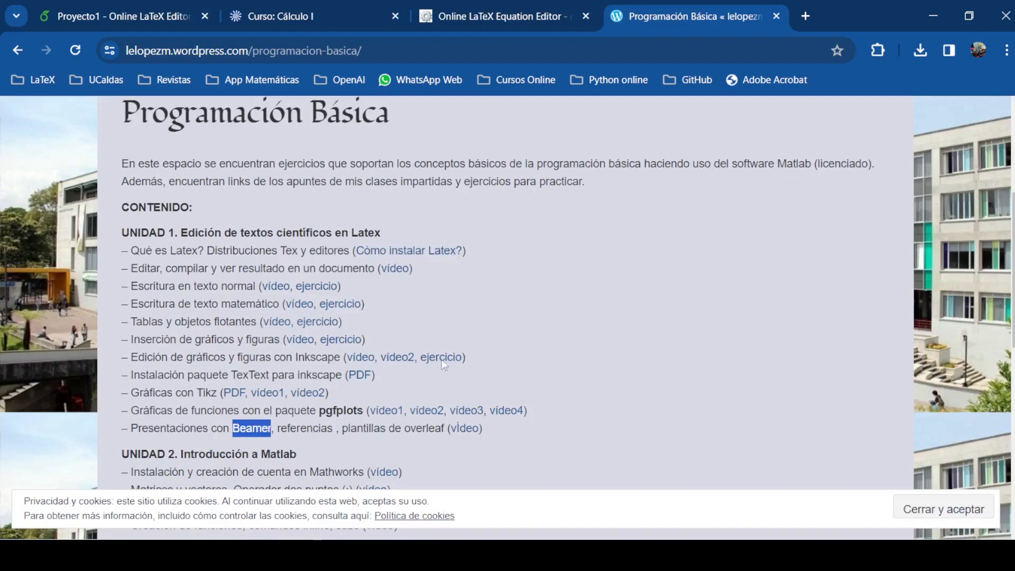
pyautogui.moveTo(342, 429); pyautogui.dragTo(445, 429)
pyautogui.click(507, 424)
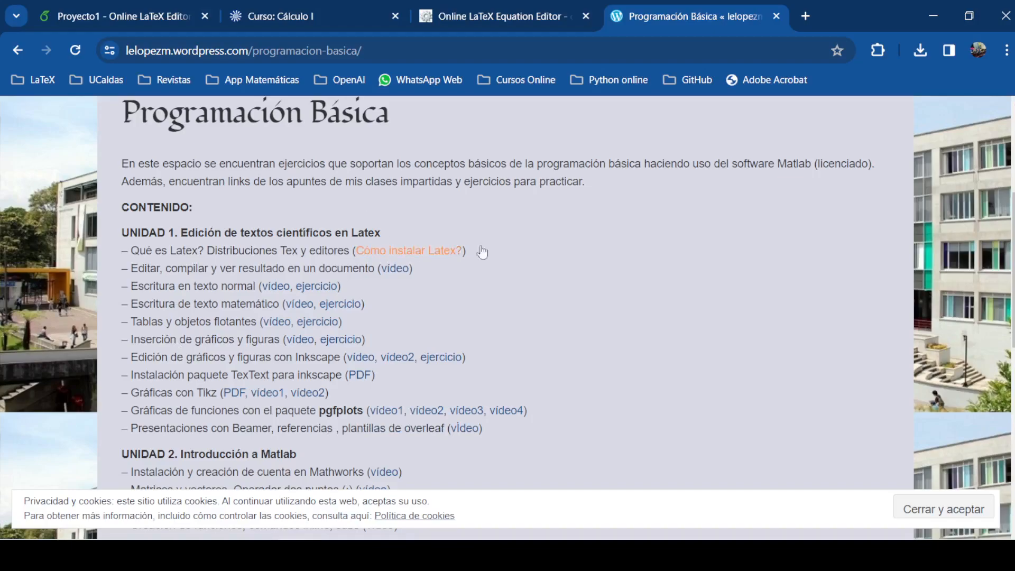
pyautogui.click(304, 16)
pyautogui.click(121, 16)
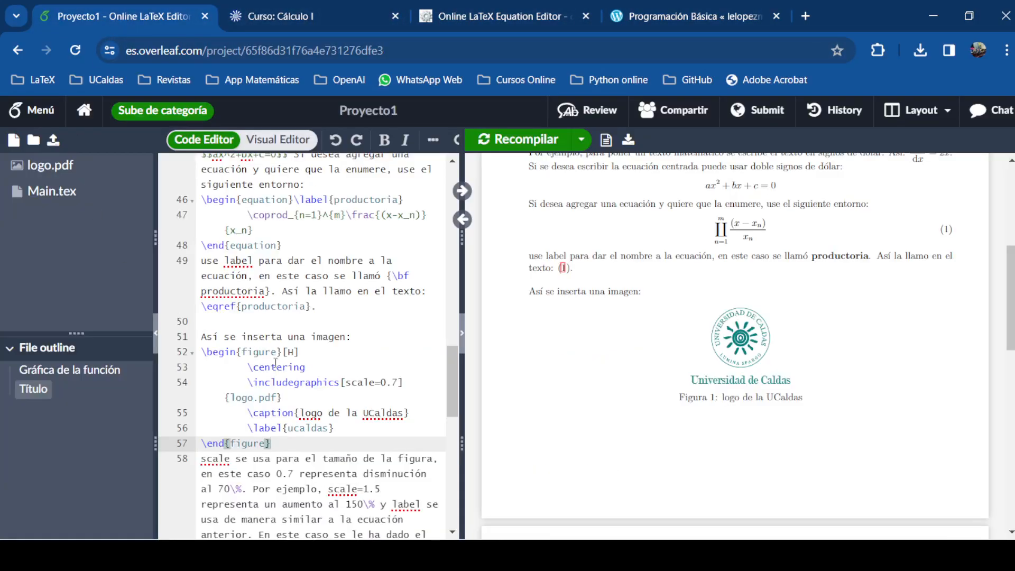